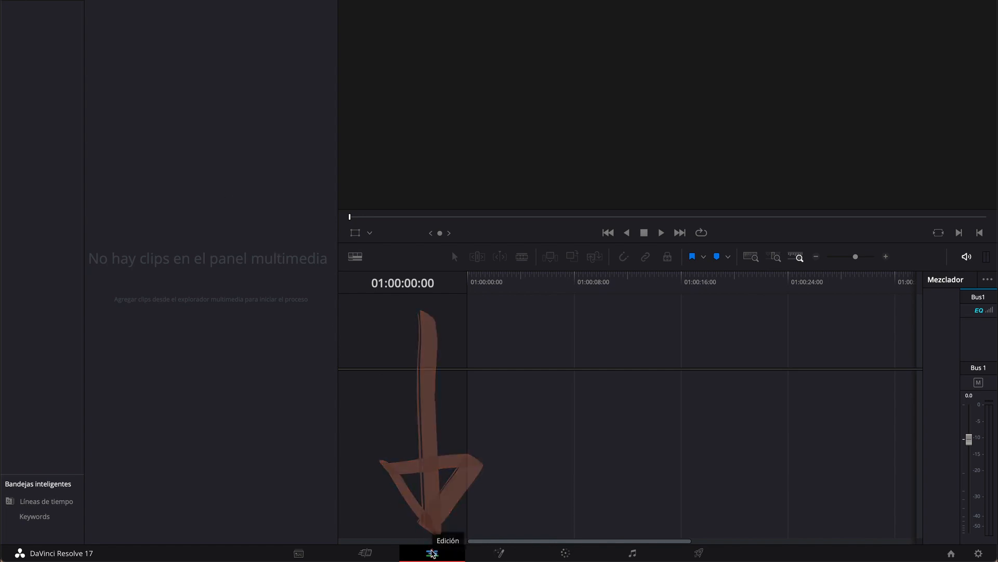
# Import Fondo Nuggets ÀT.png, Motivational Background.mp3 and P3310002.MOV from the NUGGETS folder into the media pool
pyautogui.click(298, 553)
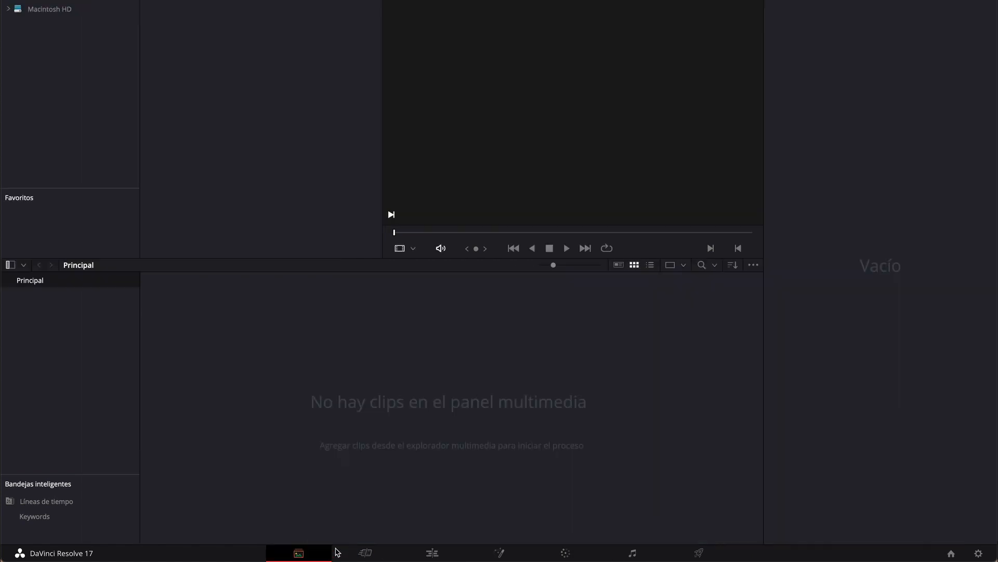
pyautogui.click(432, 554)
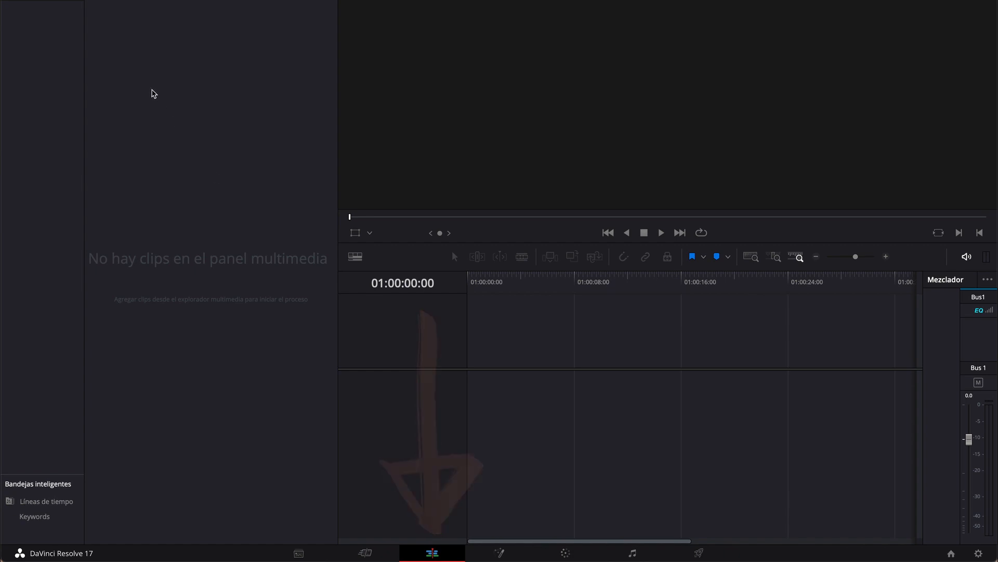
pyautogui.click(113, 8)
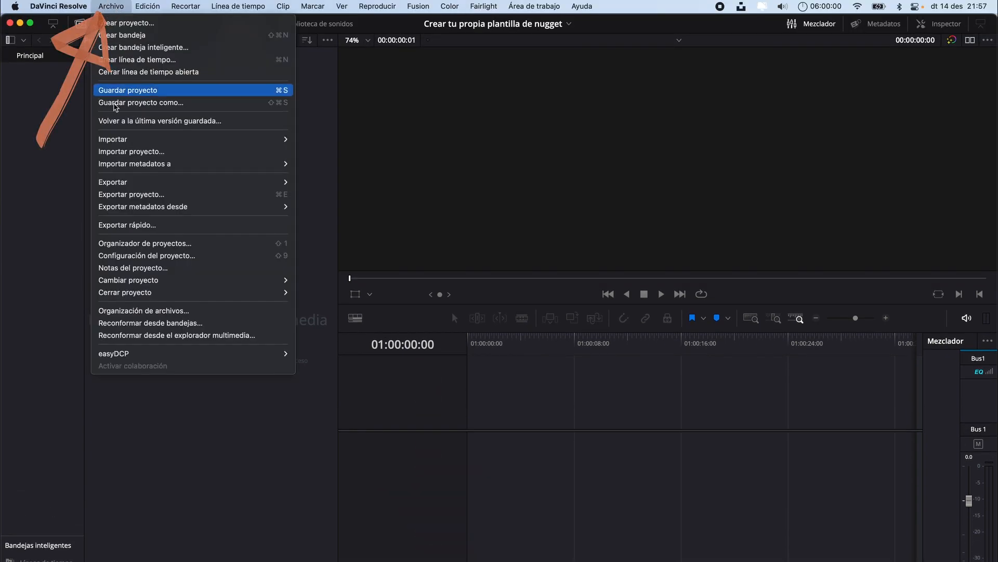
pyautogui.moveTo(138, 139)
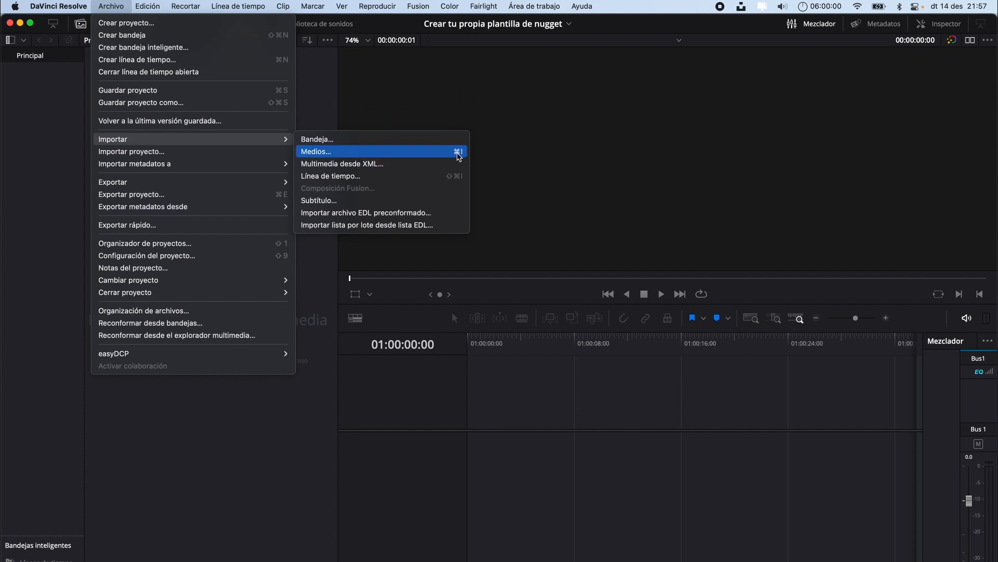
pyautogui.click(459, 156)
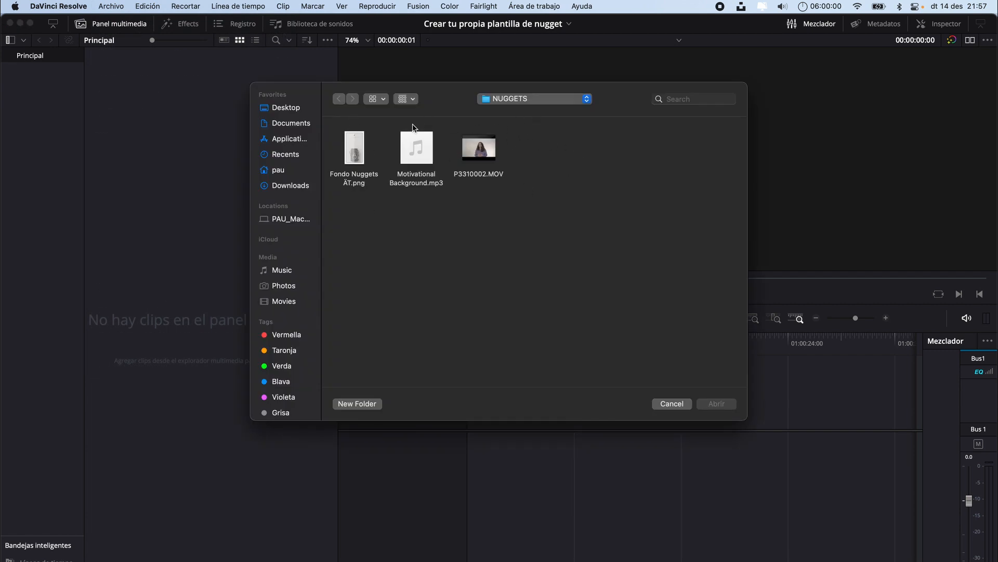
pyautogui.moveTo(554, 128); pyautogui.dragTo(353, 192)
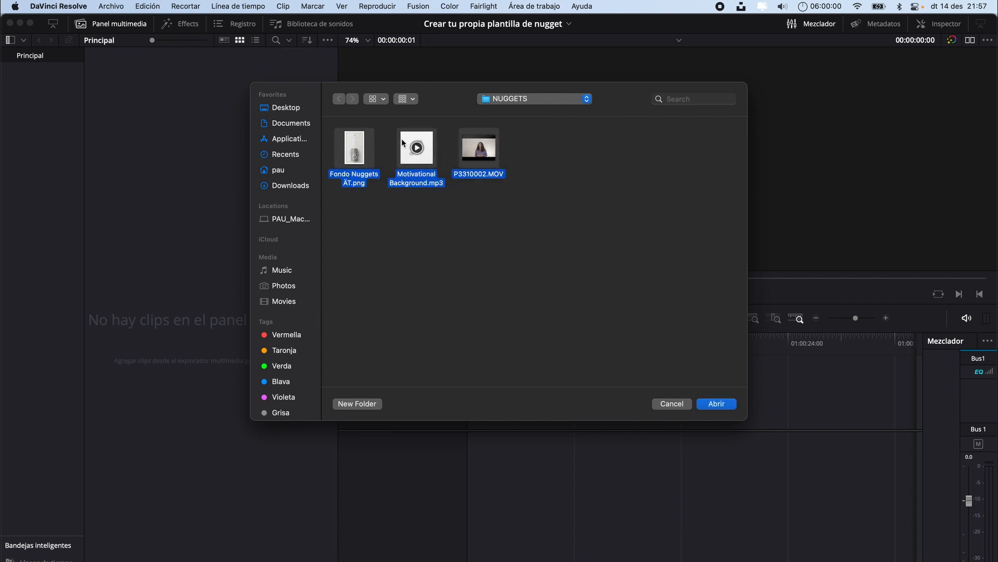
pyautogui.click(714, 405)
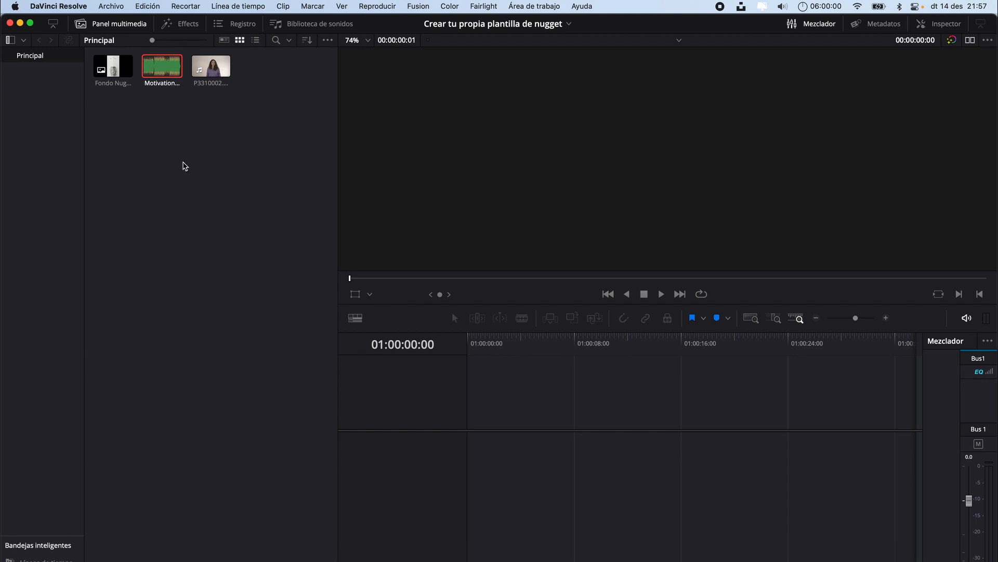
# Hide the media pool and show it again
pyautogui.click(120, 26)
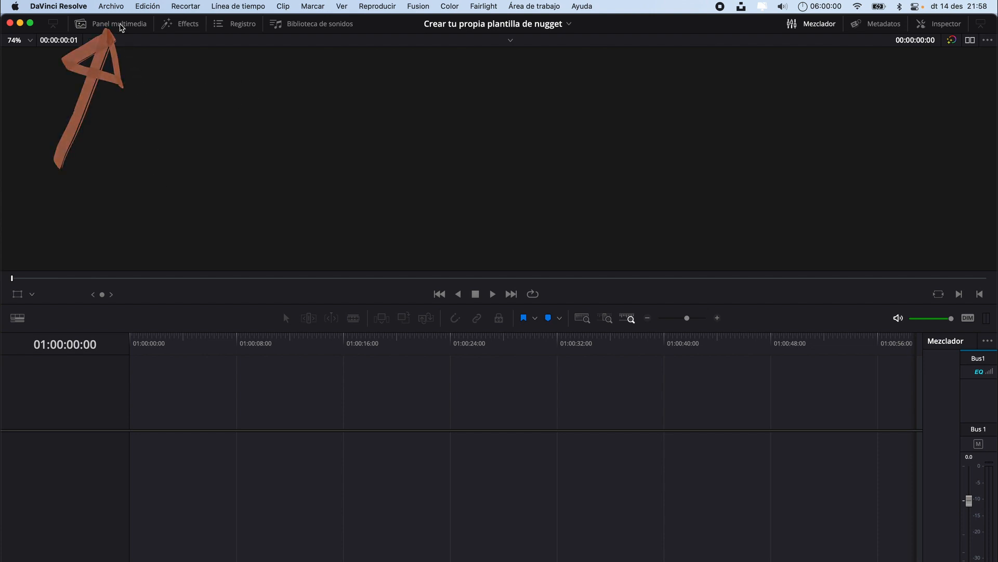
pyautogui.click(120, 26)
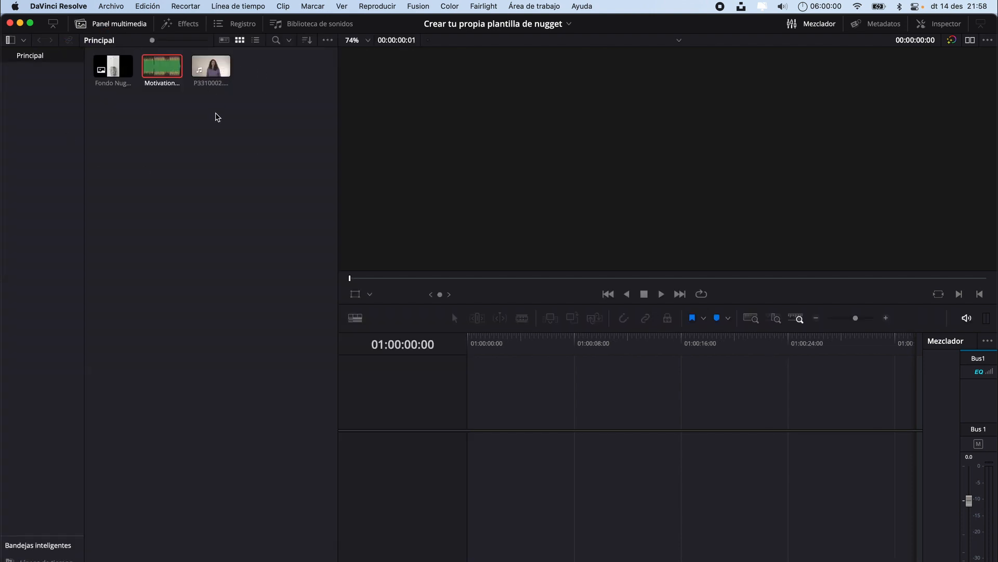
pyautogui.click(244, 223)
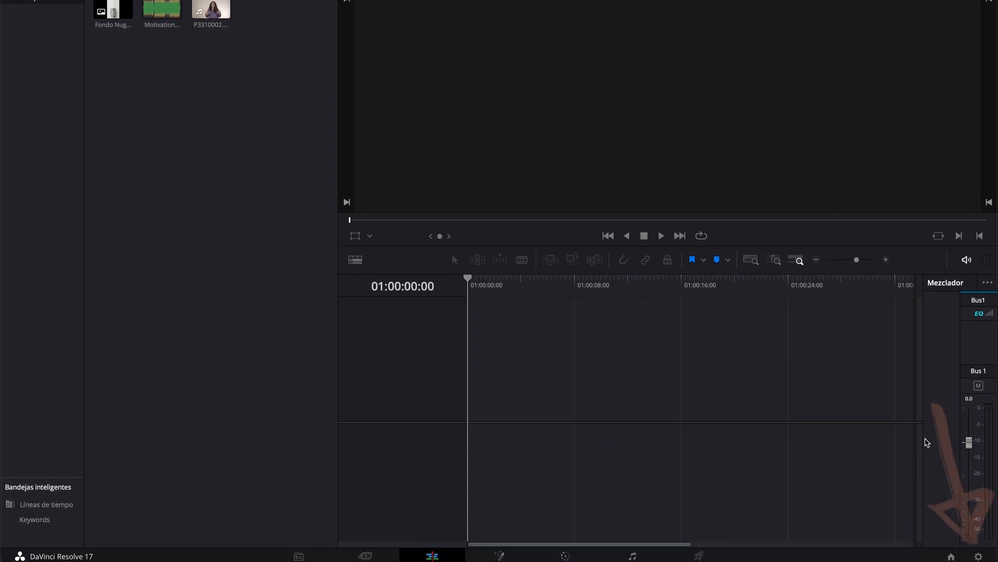
# Set the project's timeline resolution to a vertical 1080 x 1920 in the project settings
pyautogui.click(979, 555)
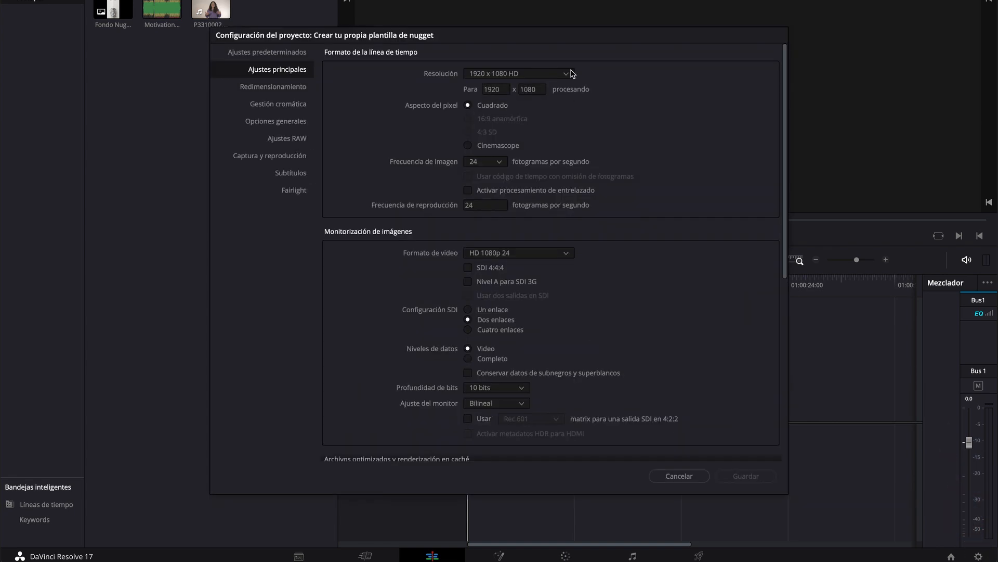
pyautogui.moveTo(548, 40); pyautogui.dragTo(553, 32)
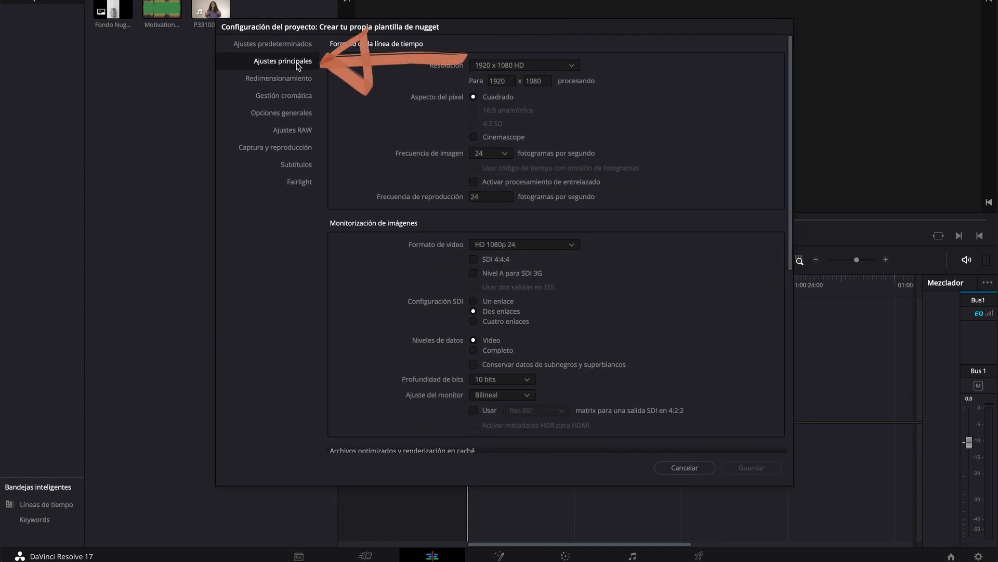
pyautogui.click(498, 79)
pyautogui.press('BackSpace')
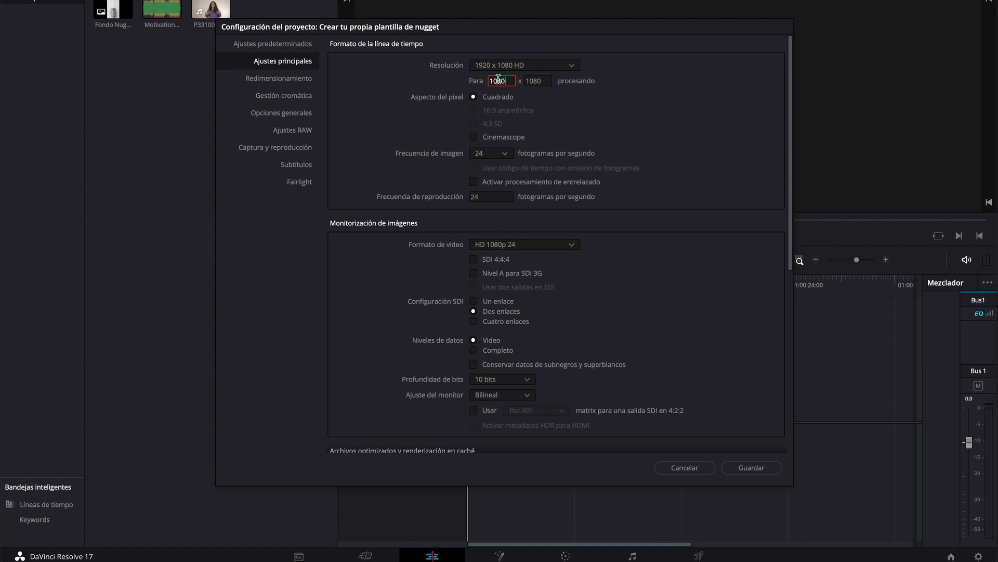
pyautogui.press('Tab')
pyautogui.write('1920')
# Set the project's frame rate to 25 frames per second and save the project settings
pyautogui.click(504, 153)
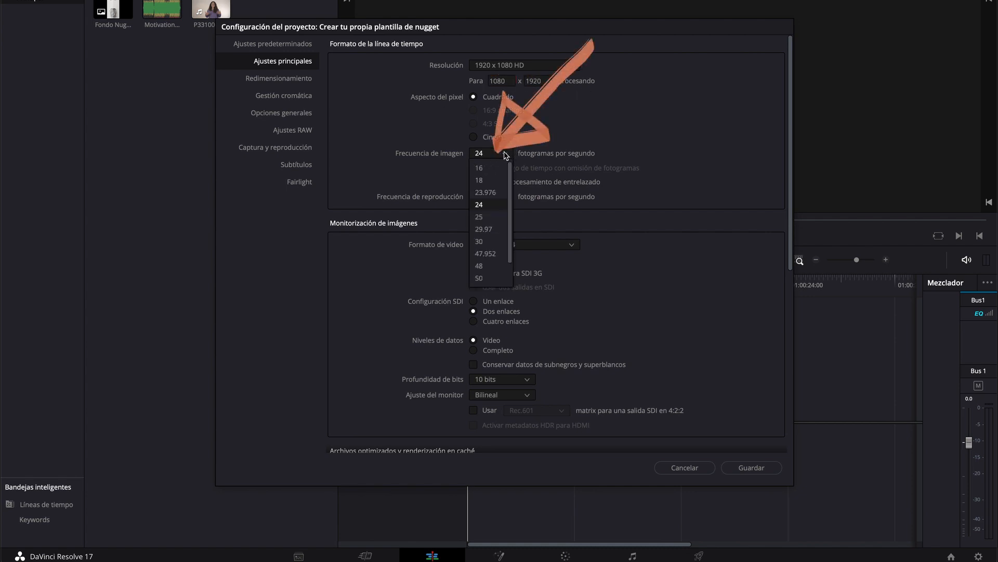
pyautogui.click(488, 218)
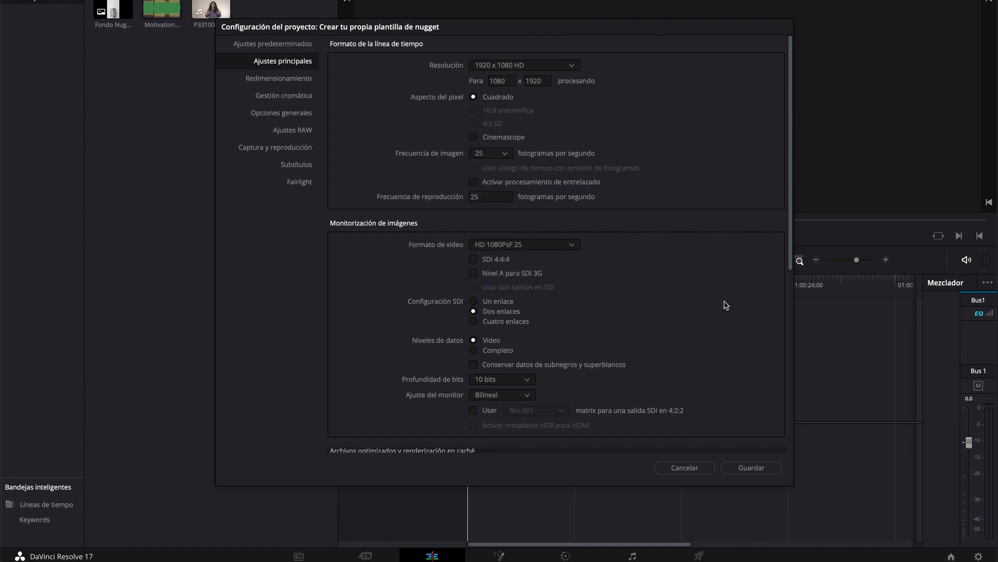
pyautogui.click(754, 467)
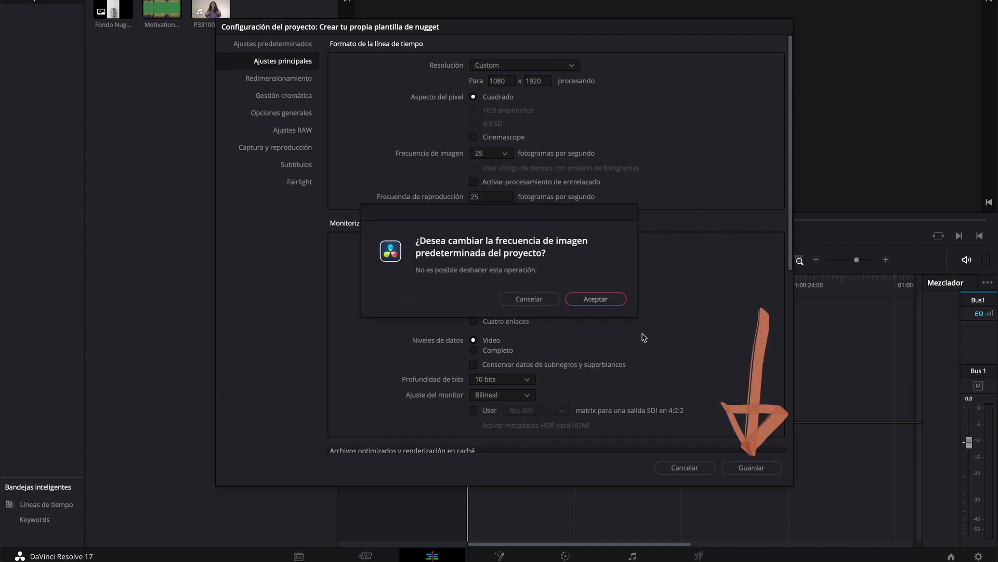
pyautogui.click(589, 301)
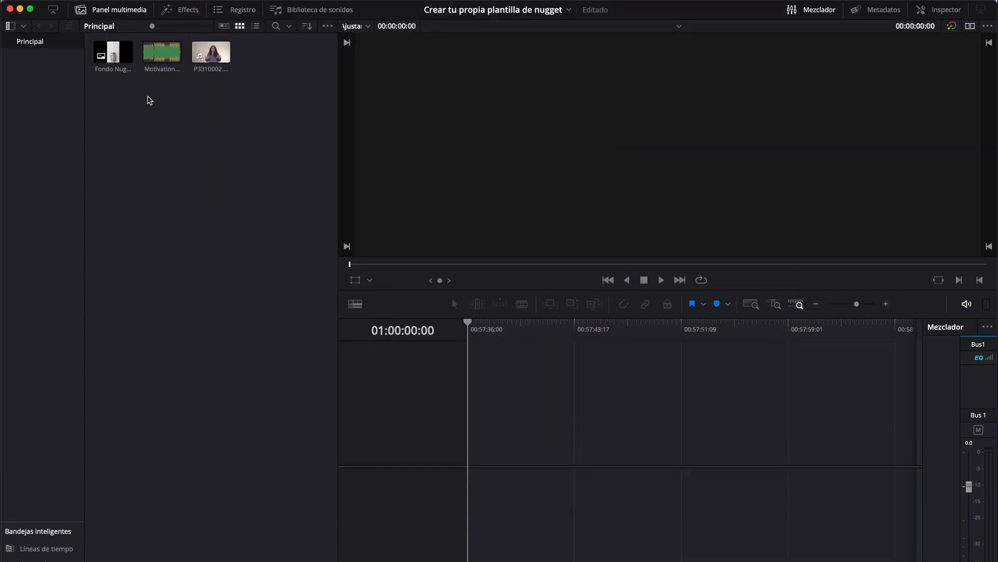
# Create a timeline from the Fondo Nuggets background image and rename it NUGGET PLANTILLA
pyautogui.click(111, 55)
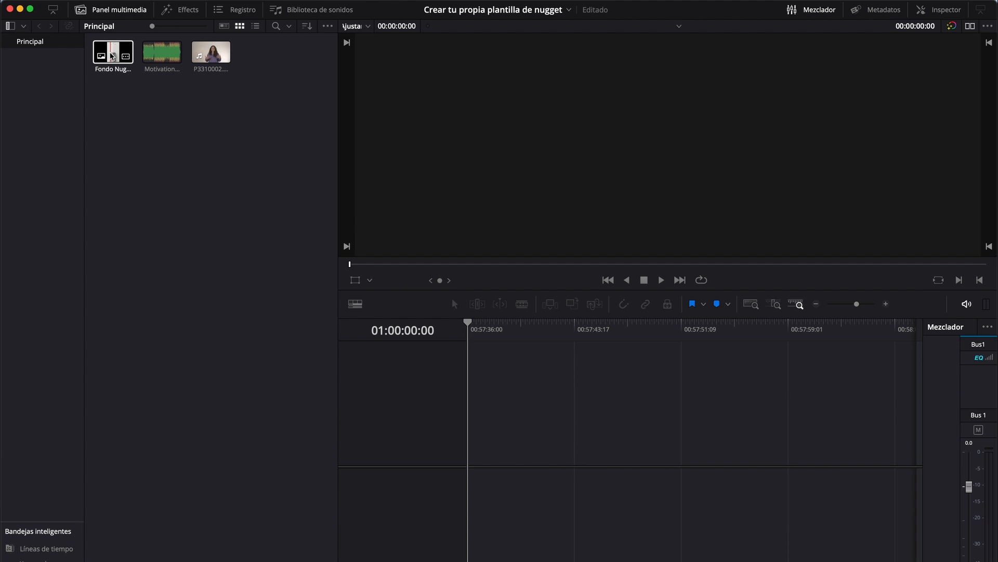
pyautogui.moveTo(111, 55); pyautogui.dragTo(479, 453)
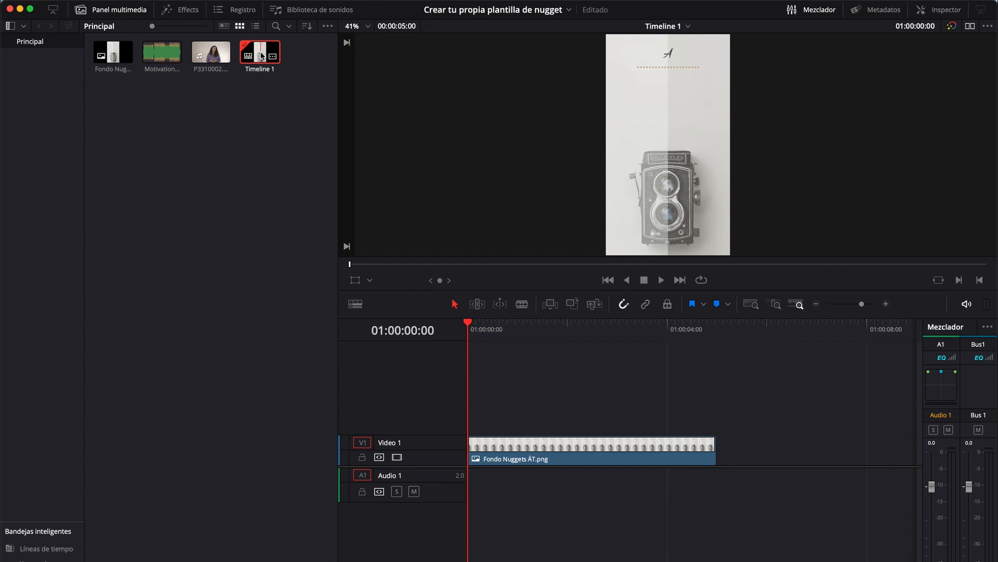
pyautogui.click(264, 70)
pyautogui.write('NUGGET PLANTILLA')
pyautogui.press('Return')
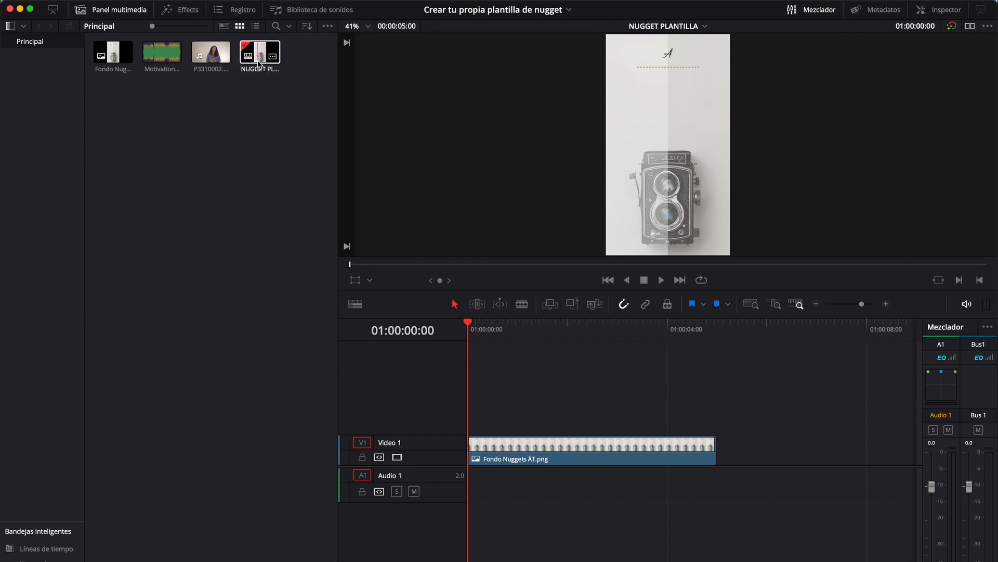
pyautogui.click(254, 94)
# Place P3310002.MOV with its audio at the start of the timeline, on a new video track above the background image
pyautogui.moveTo(511, 339); pyautogui.dragTo(612, 341)
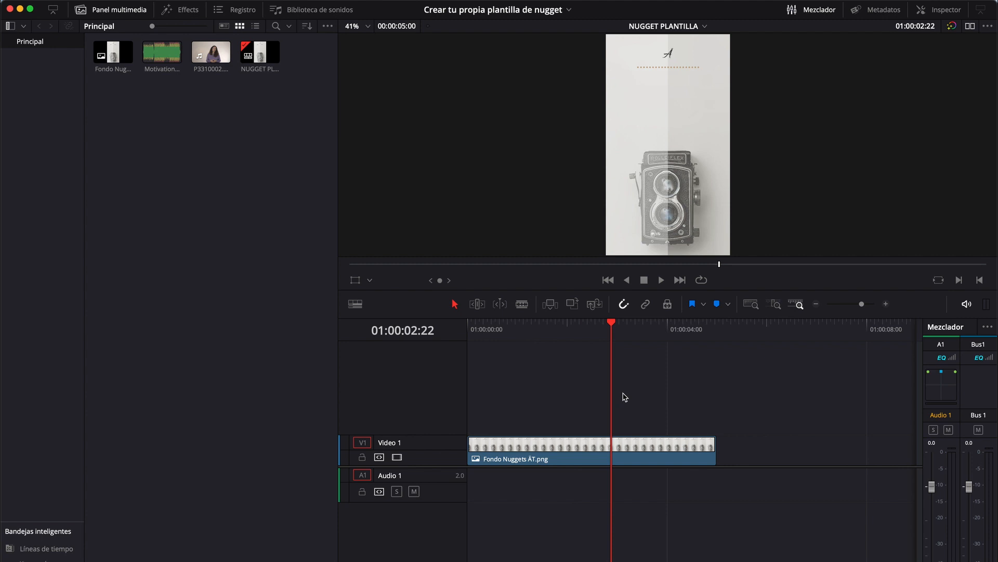
pyautogui.click(816, 304)
pyautogui.click(815, 304)
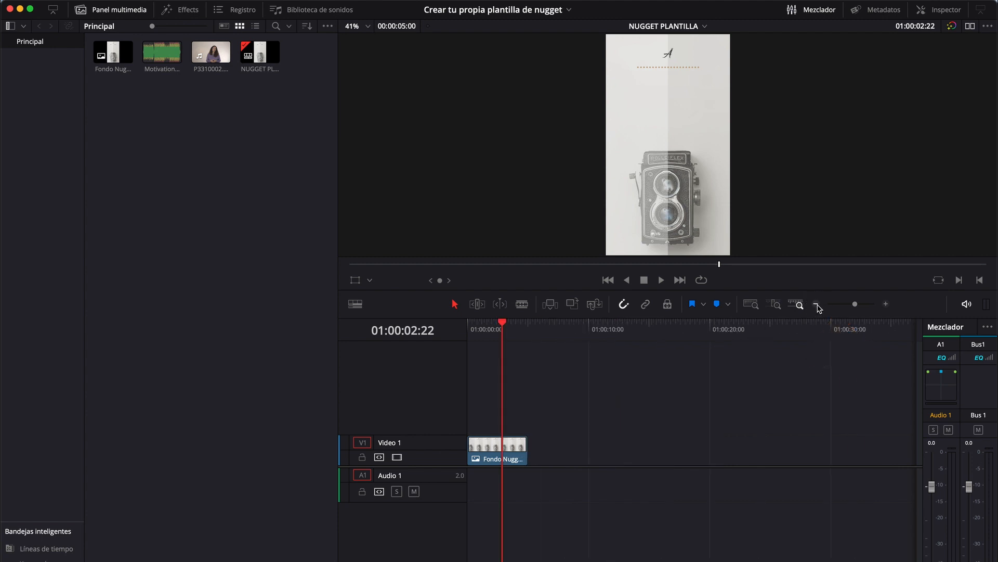
pyautogui.click(816, 304)
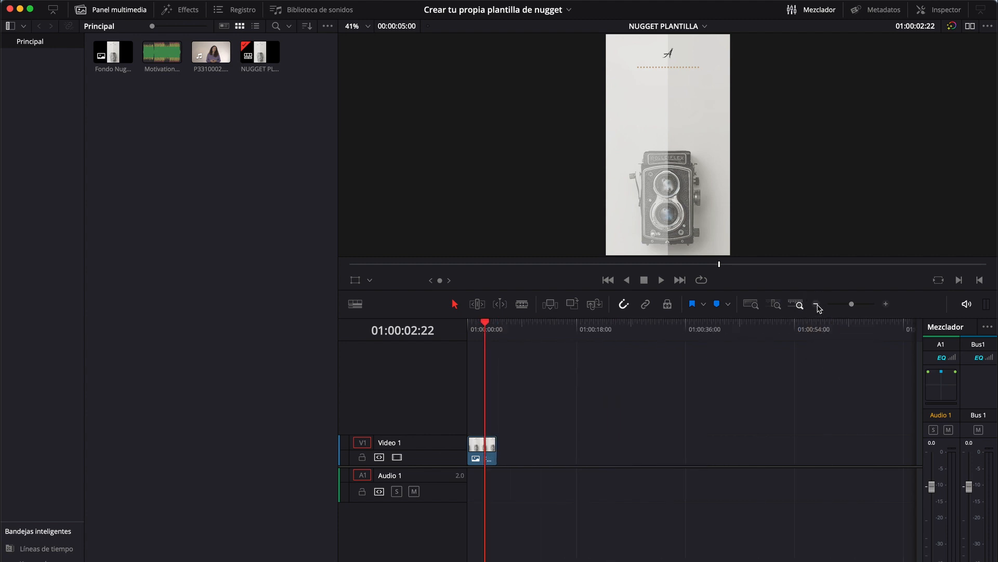
pyautogui.click(886, 304)
pyautogui.click(886, 303)
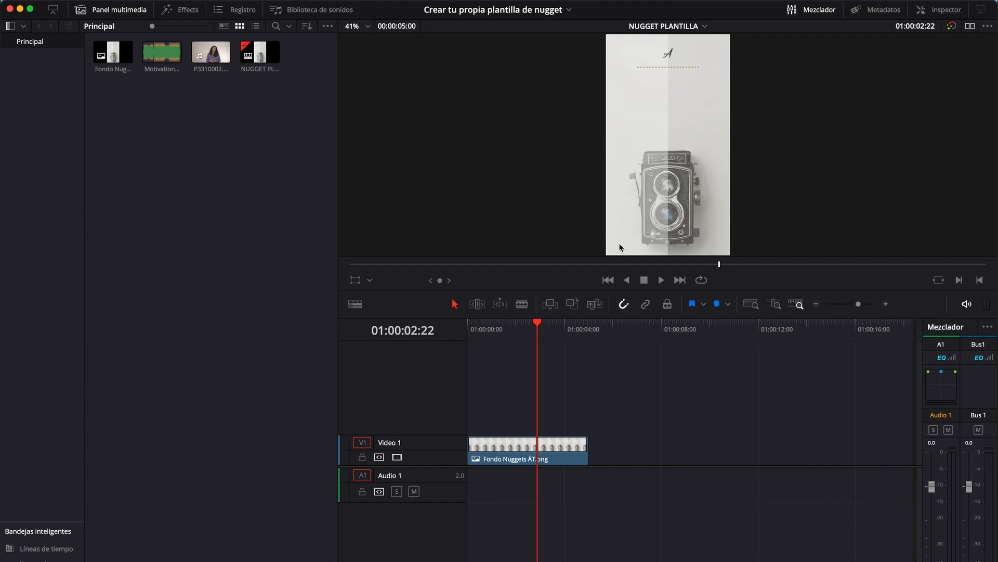
pyautogui.click(211, 59)
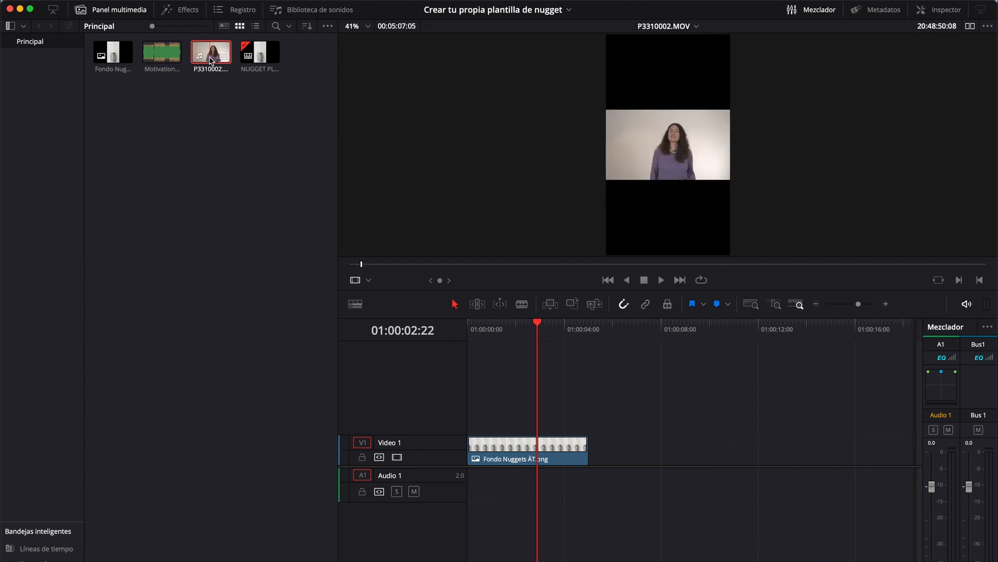
pyautogui.moveTo(629, 137)
pyautogui.moveTo(212, 57); pyautogui.dragTo(472, 412)
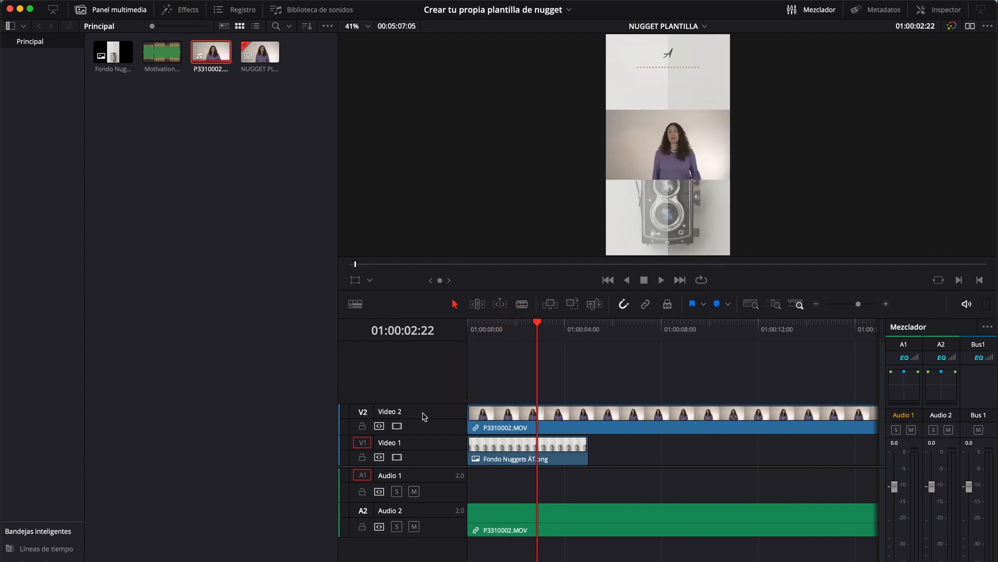
# Rename the upper video track VIDEO PRINCIPAL and the lower video track FONDO
pyautogui.doubleClick(392, 412)
pyautogui.write('VIDEO')
pyautogui.write(' PRINCIPAL')
pyautogui.press('Return')
pyautogui.doubleClick(390, 441)
pyautogui.write('FONDO')
pyautogui.press('Return')
pyautogui.doubleClick(392, 445)
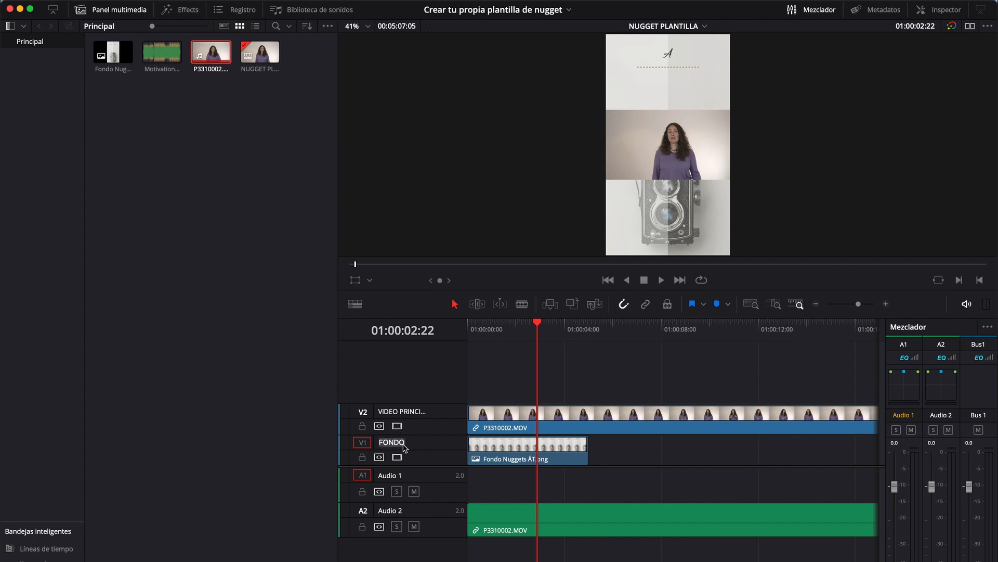
pyautogui.write('J')
pyautogui.write('FONDO')
pyautogui.press('Return')
# Play the start of the timeline to check the picture and sound of P3310002.MOV
pyautogui.click(512, 422)
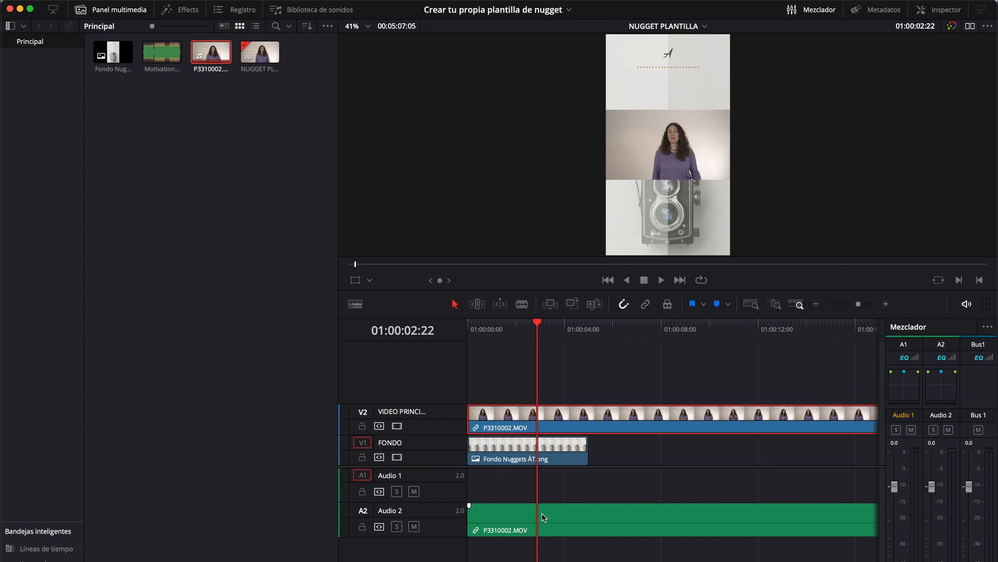
pyautogui.click(510, 517)
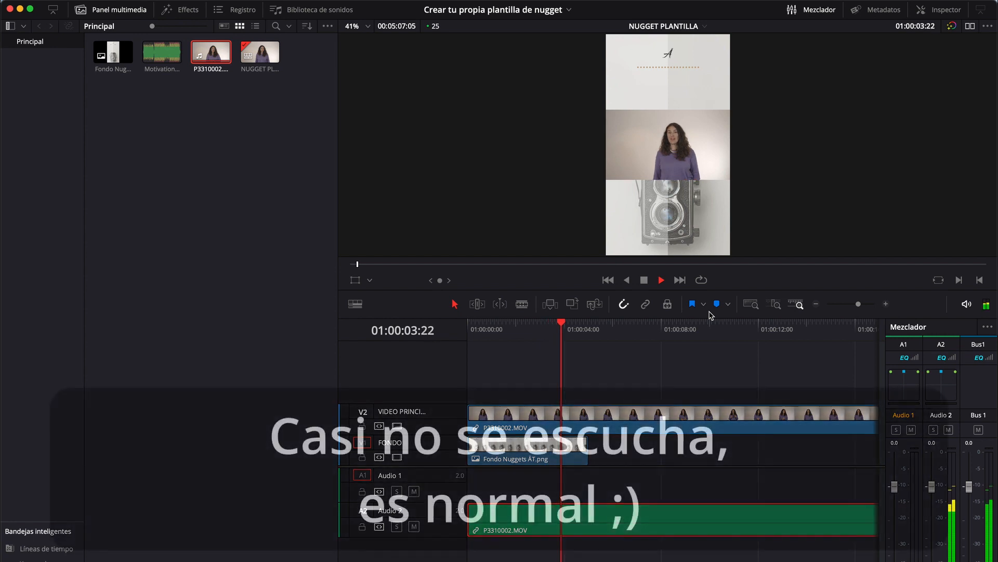
pyautogui.press('space')
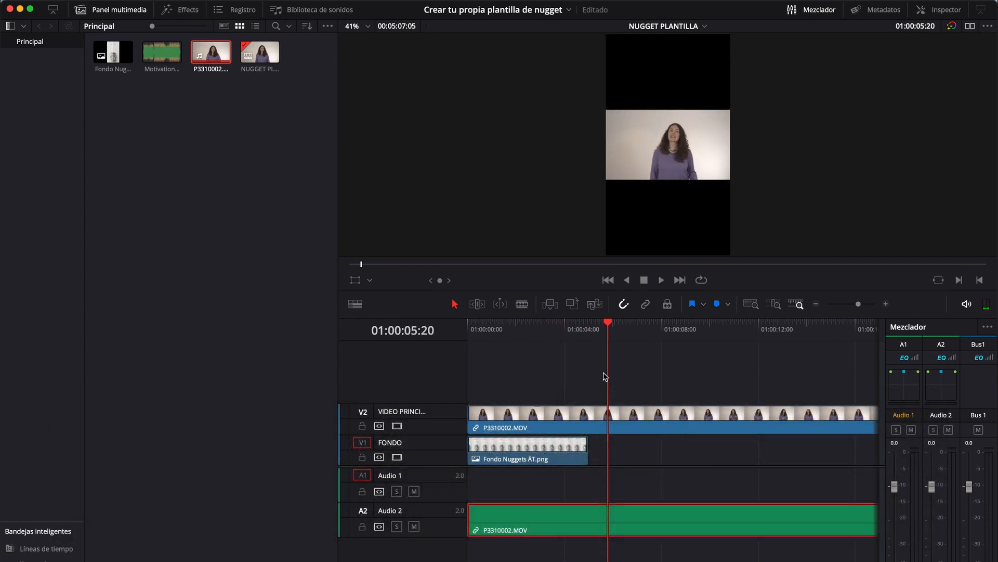
# Examine the full timeline from start to end, comparing the length of P3310002.MOV with that of the background image
pyautogui.scroll(-5, 604, 376)
pyautogui.scroll(-10, 605, 377)
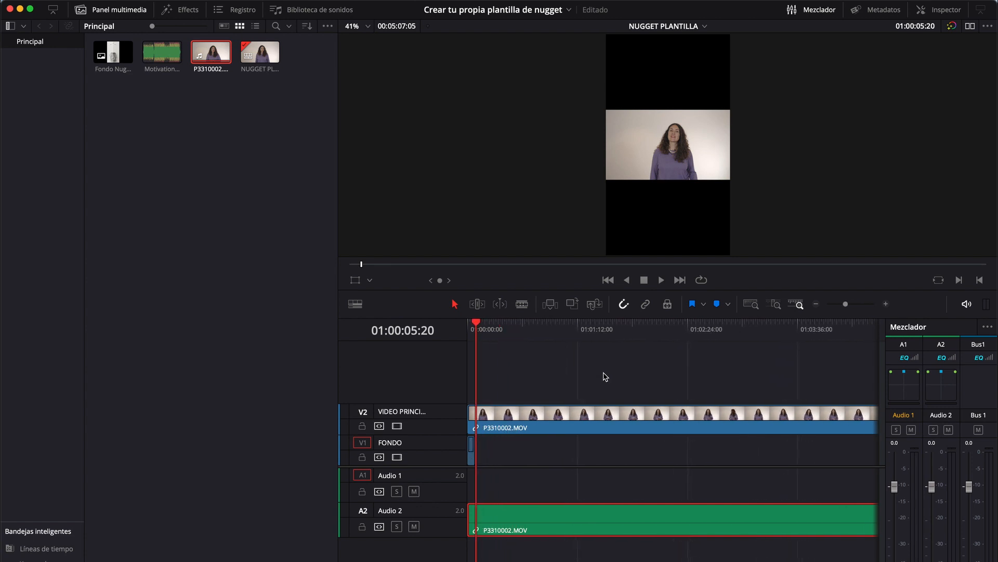
pyautogui.scroll(4, 604, 377)
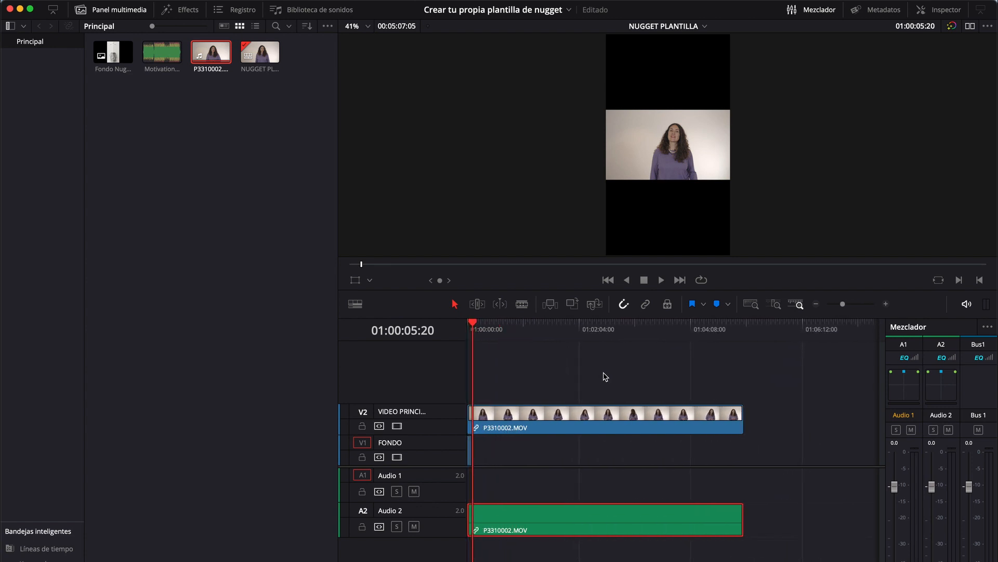
pyautogui.click(744, 332)
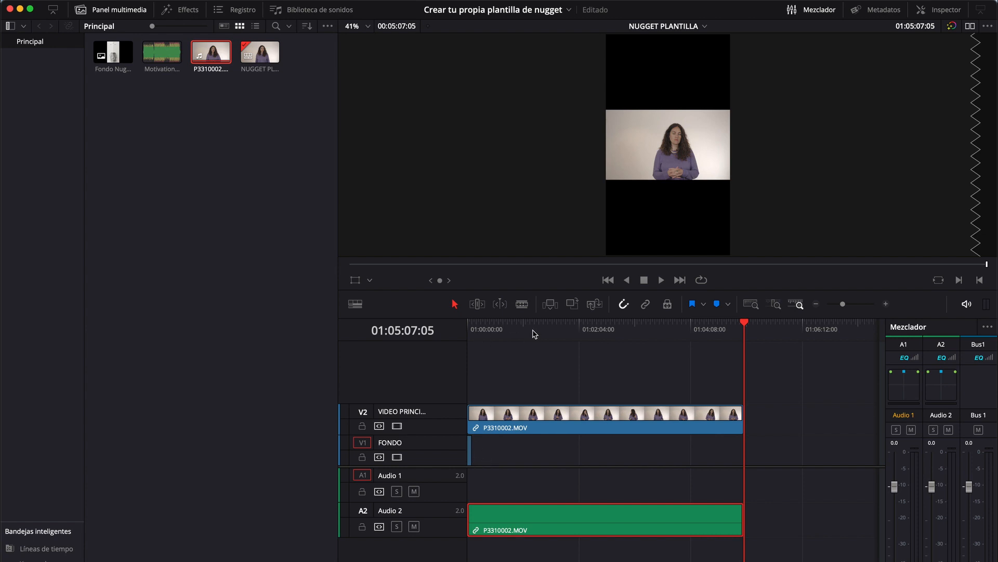
pyautogui.click(493, 330)
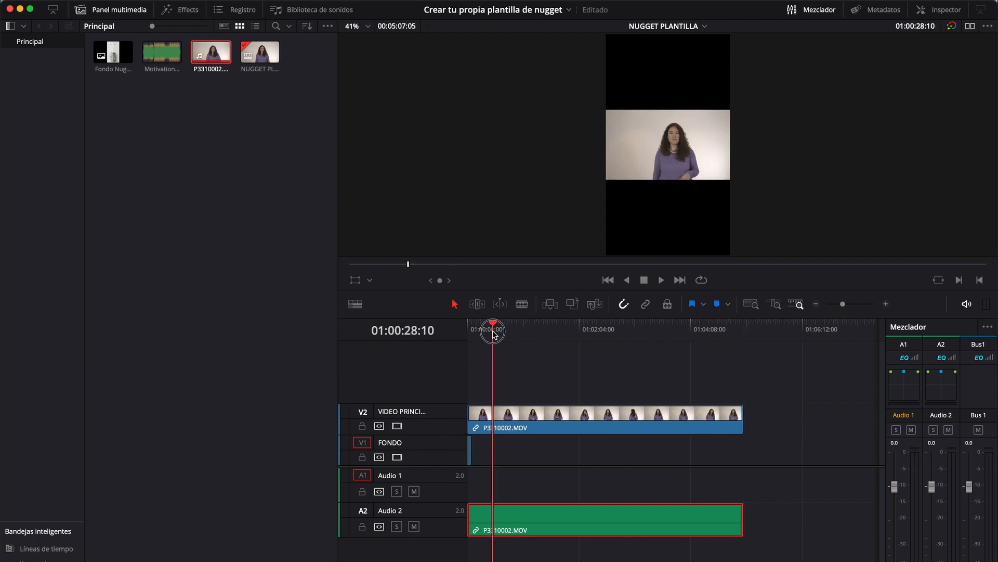
pyautogui.click(482, 328)
pyautogui.press('space')
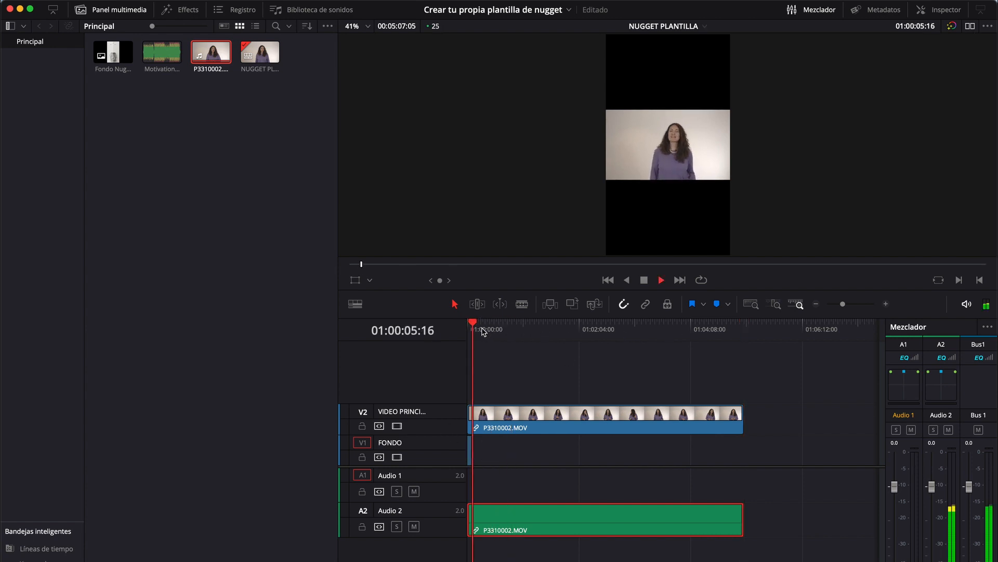
pyautogui.scroll(5, 482, 329)
pyautogui.press('space')
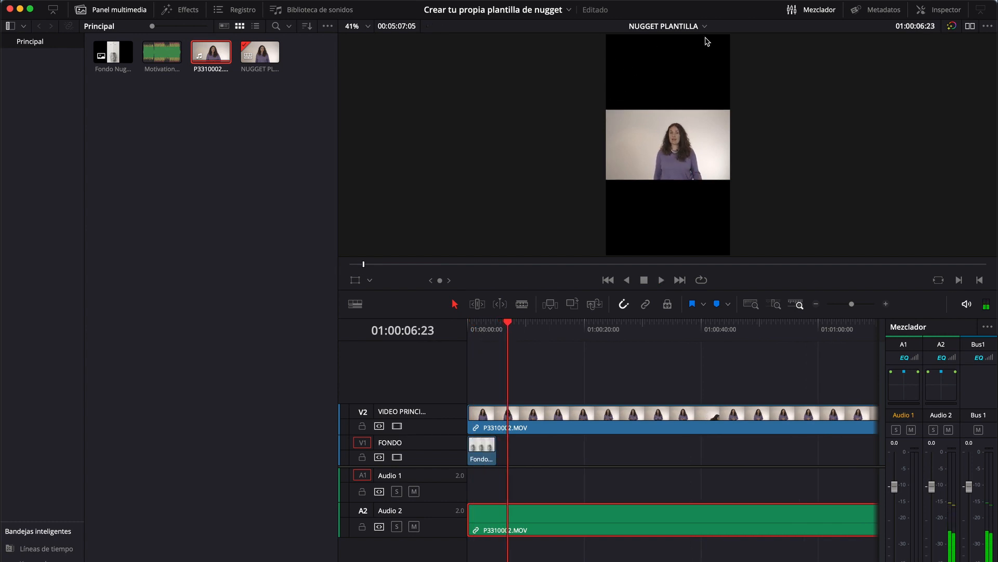
# Extend the Fondo Nuggets background image on the FONDO track to the end of P3310002.MOV
pyautogui.click(479, 453)
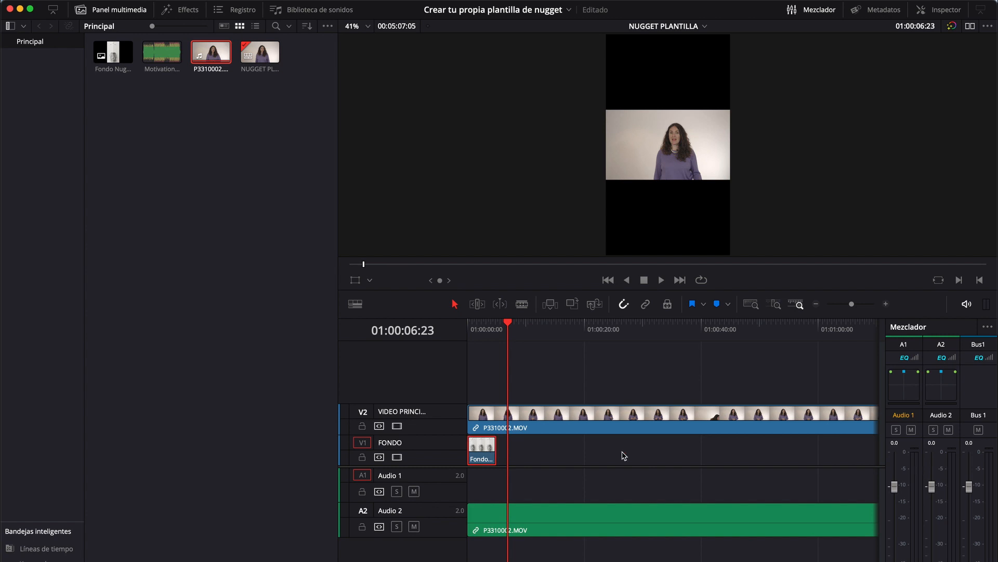
pyautogui.scroll(-3, 624, 455)
pyautogui.scroll(-3, 624, 456)
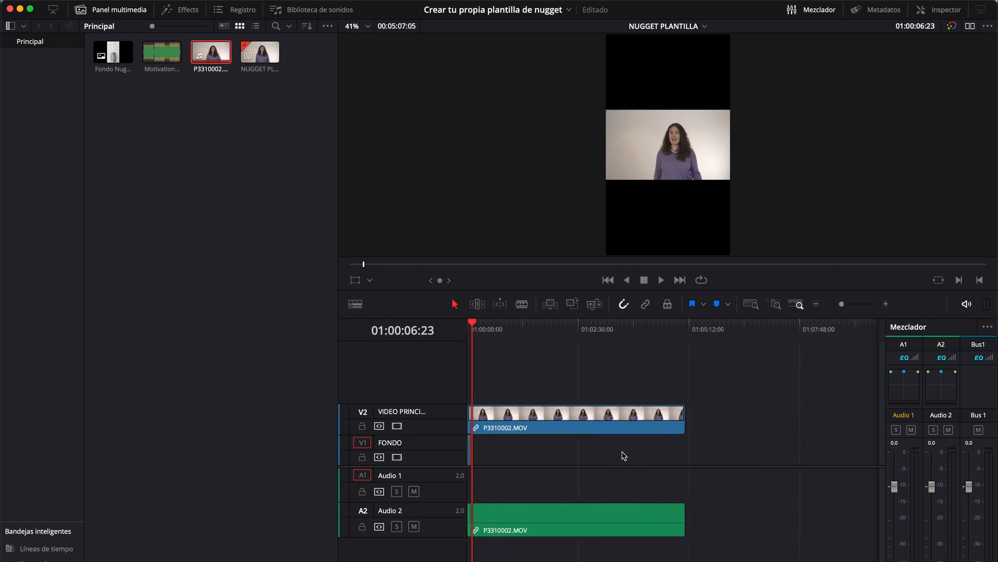
pyautogui.scroll(2, 624, 455)
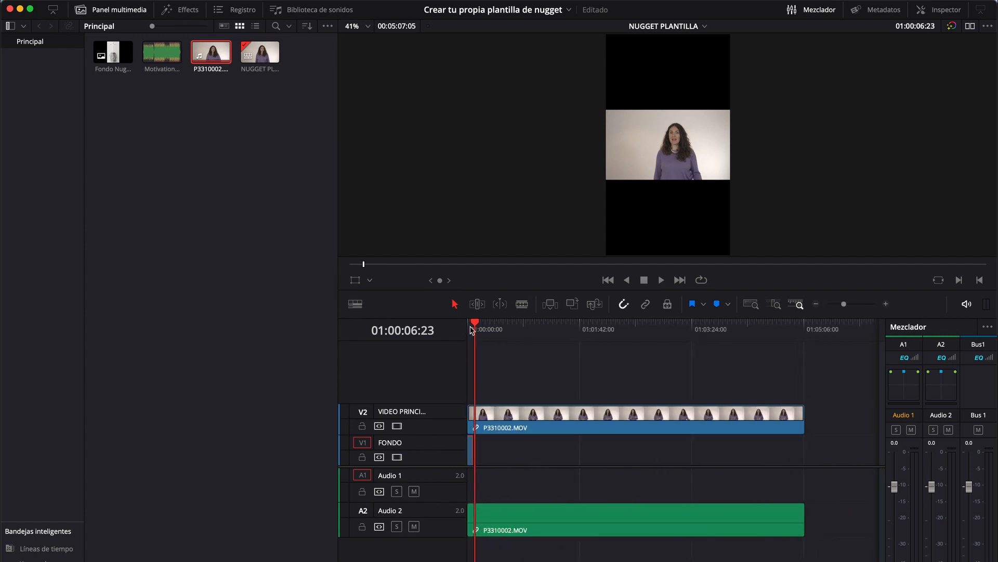
pyautogui.moveTo(474, 327); pyautogui.dragTo(467, 327)
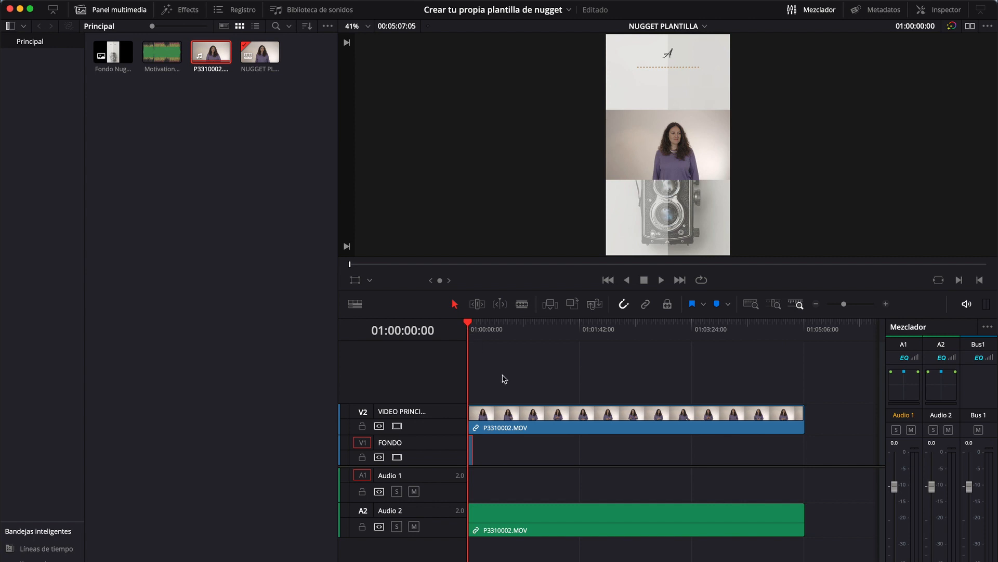
pyautogui.scroll(3, 503, 379)
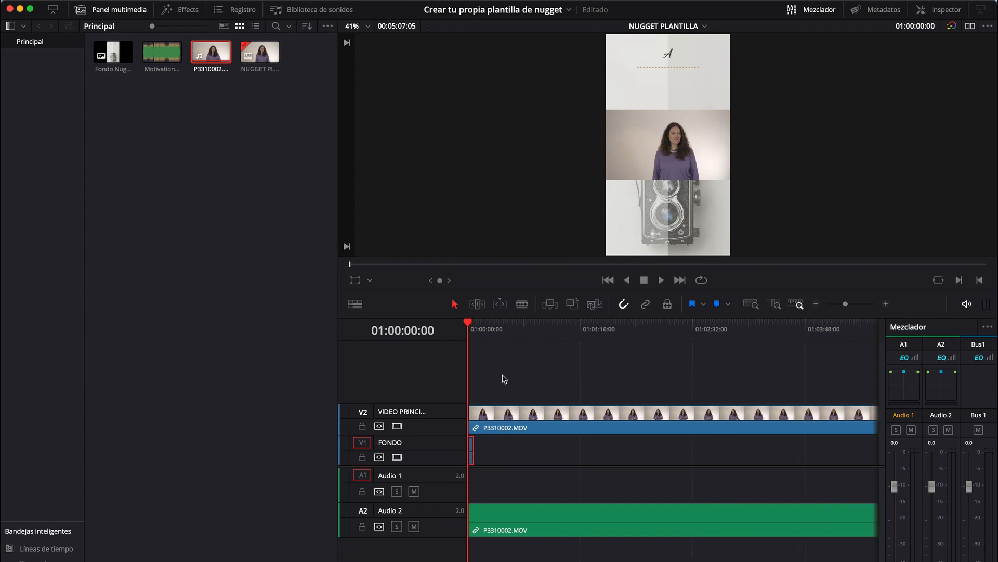
pyautogui.click(884, 306)
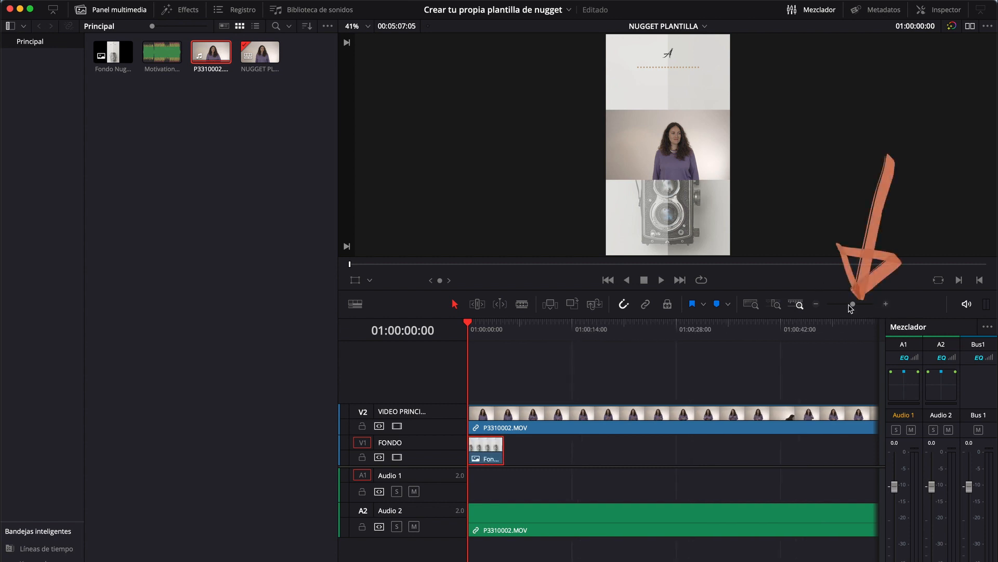
pyautogui.moveTo(851, 308); pyautogui.dragTo(858, 308)
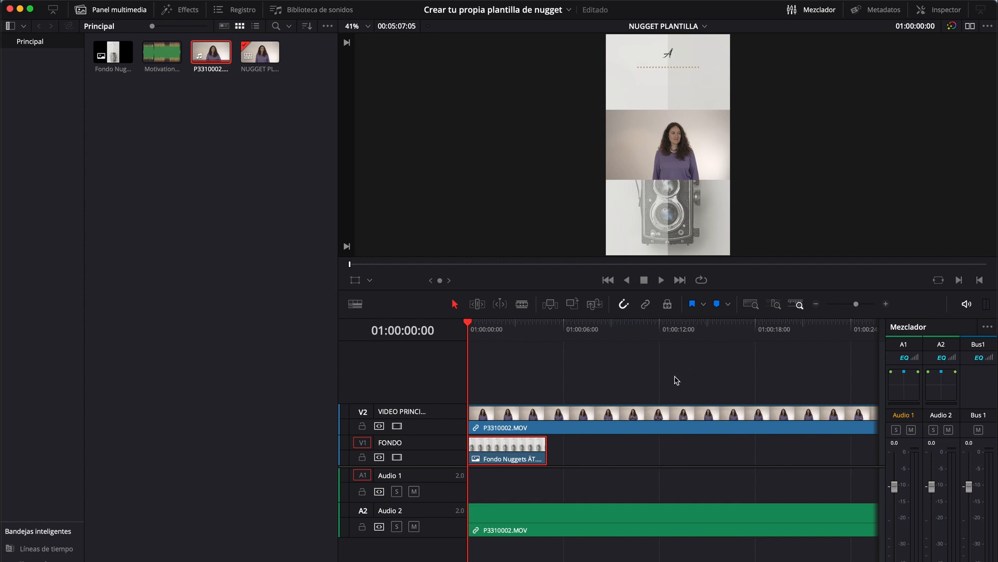
pyautogui.scroll(-5, 677, 380)
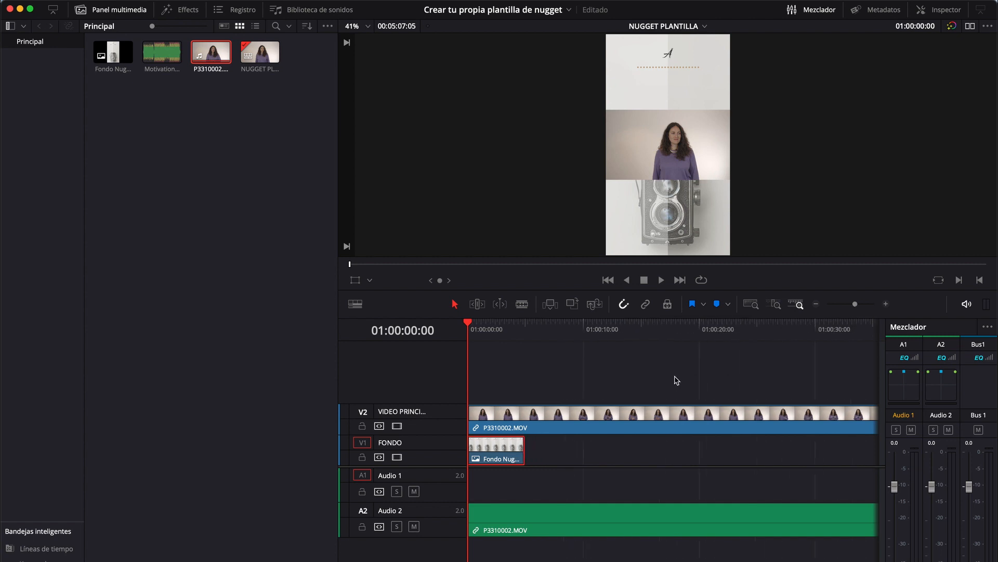
pyautogui.scroll(-1, 677, 380)
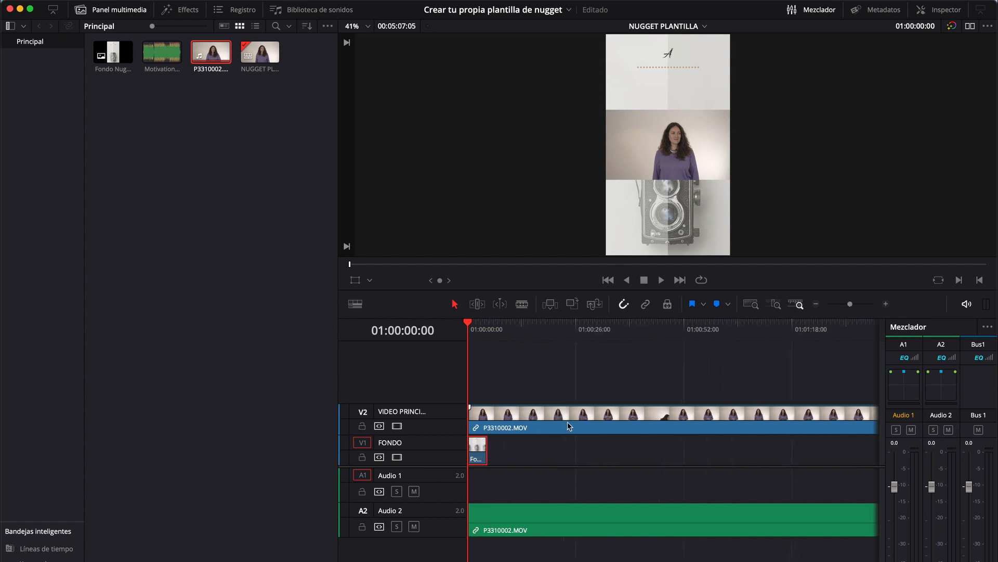
pyautogui.scroll(2, 518, 375)
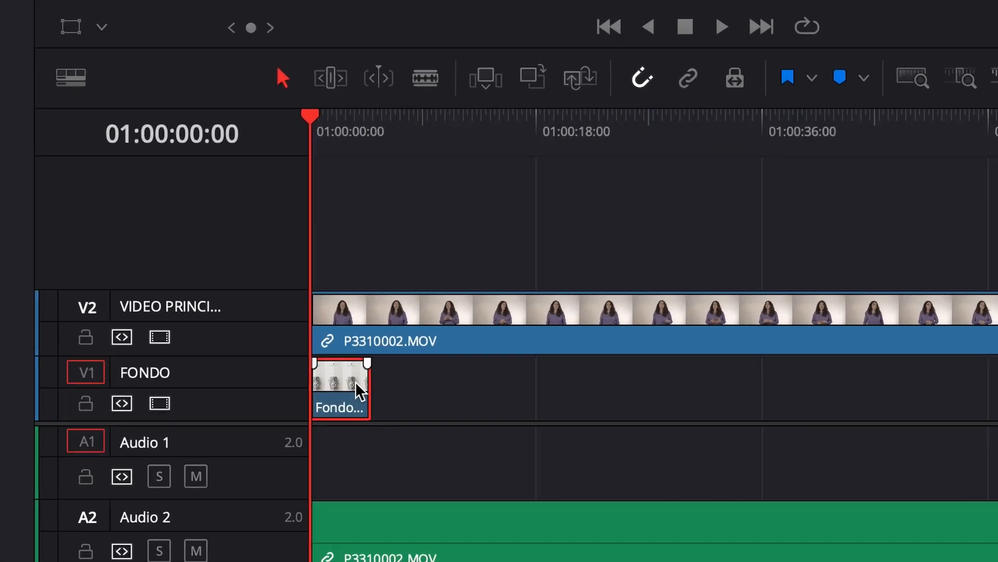
pyautogui.scroll(3, 491, 449)
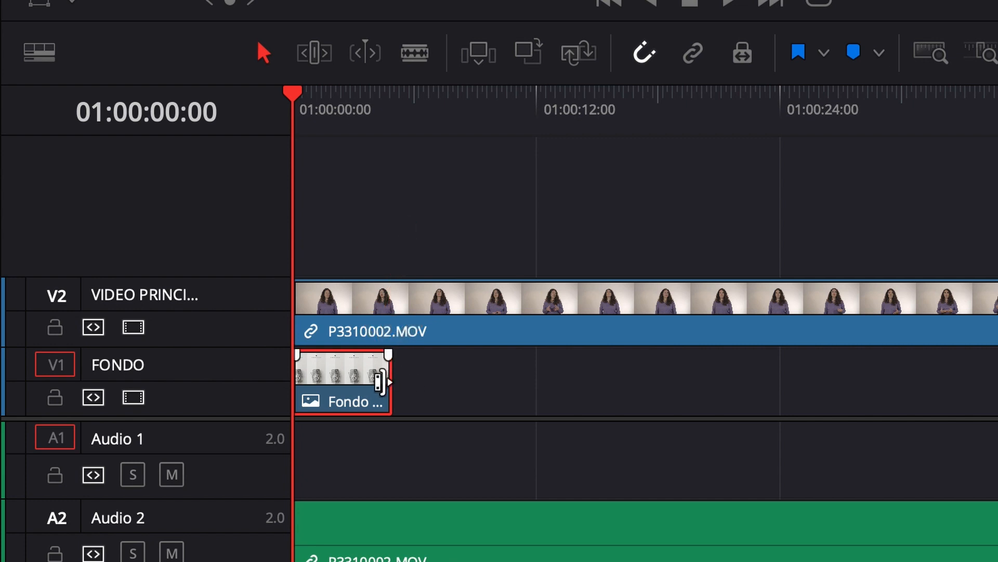
pyautogui.click(381, 383)
pyautogui.moveTo(381, 382); pyautogui.dragTo(632, 396)
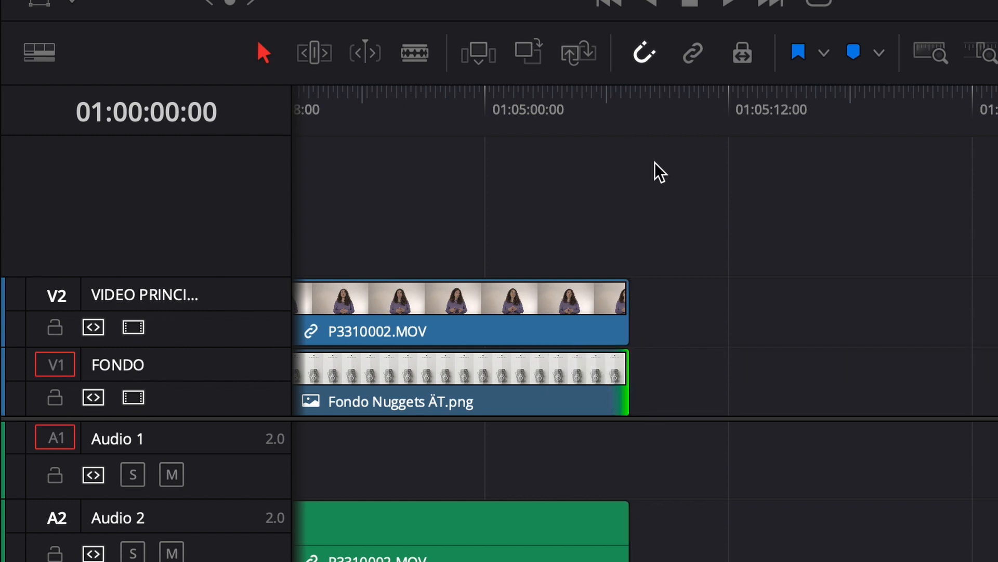
# Play the timeline near its end, around 01:04:15, to check the background image behind the main video
pyautogui.click(506, 124)
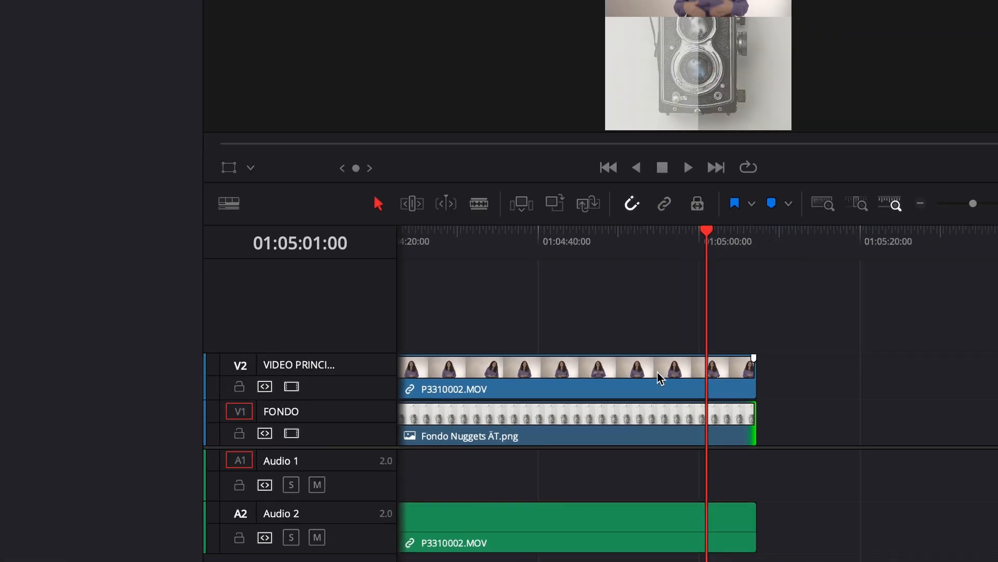
pyautogui.moveTo(507, 331); pyautogui.dragTo(495, 333)
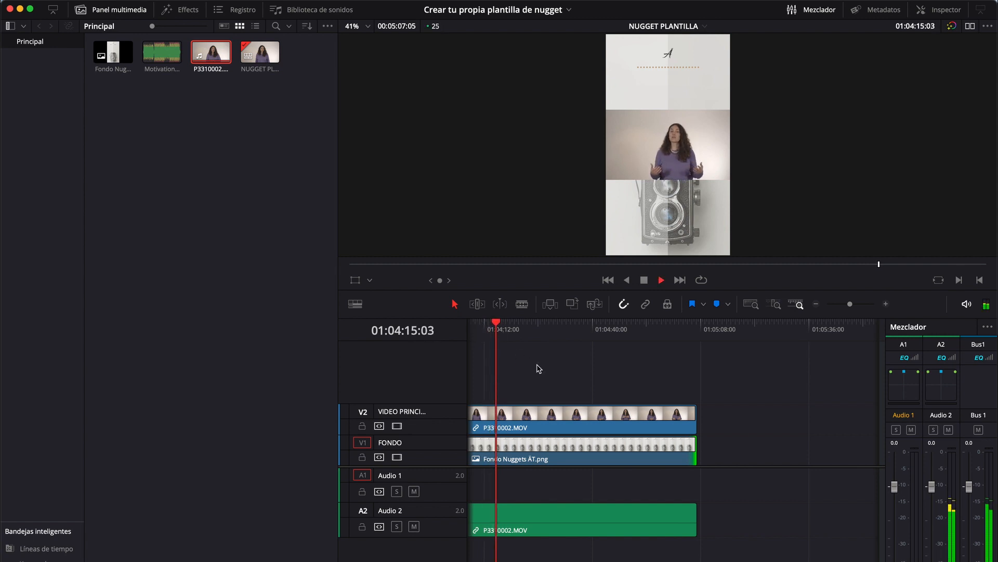
pyautogui.press('space')
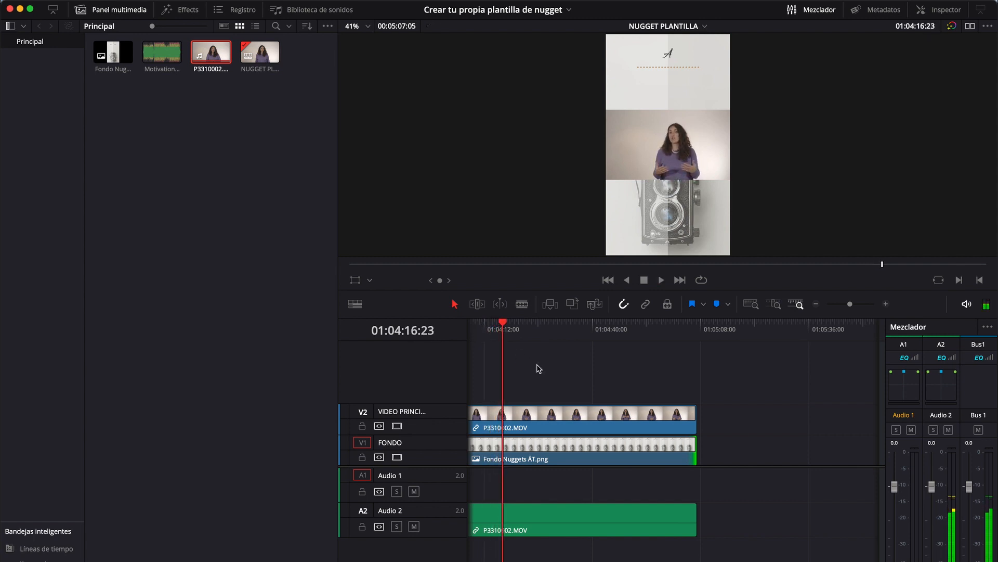
pyautogui.scroll(-3, 539, 369)
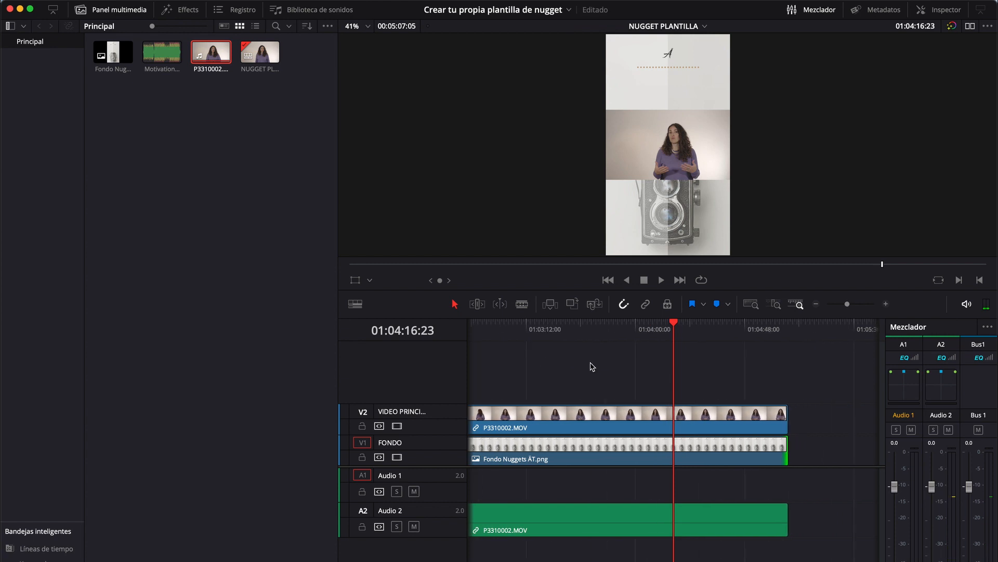
pyautogui.scroll(-2, 591, 365)
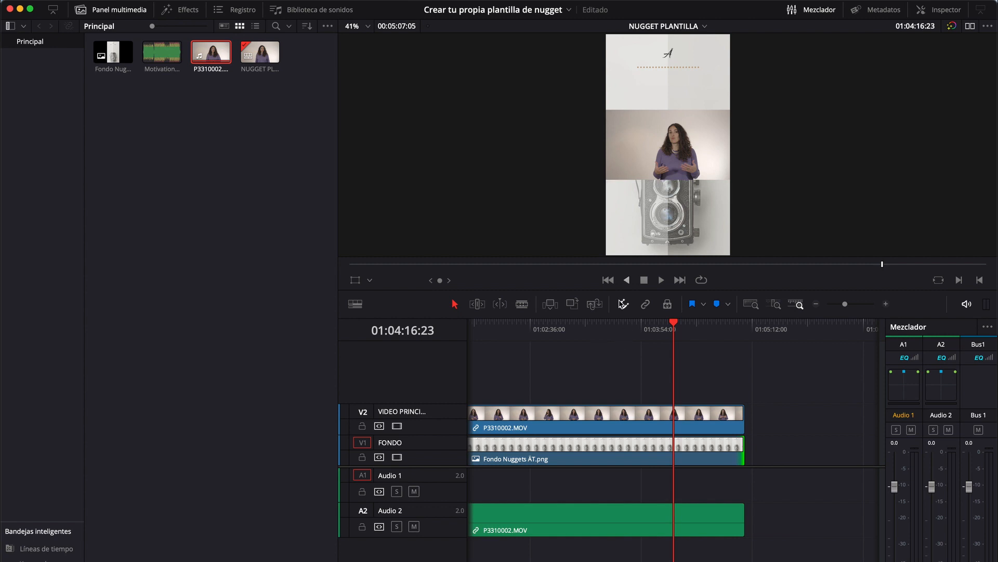
pyautogui.hscroll(-5, 508, 360)
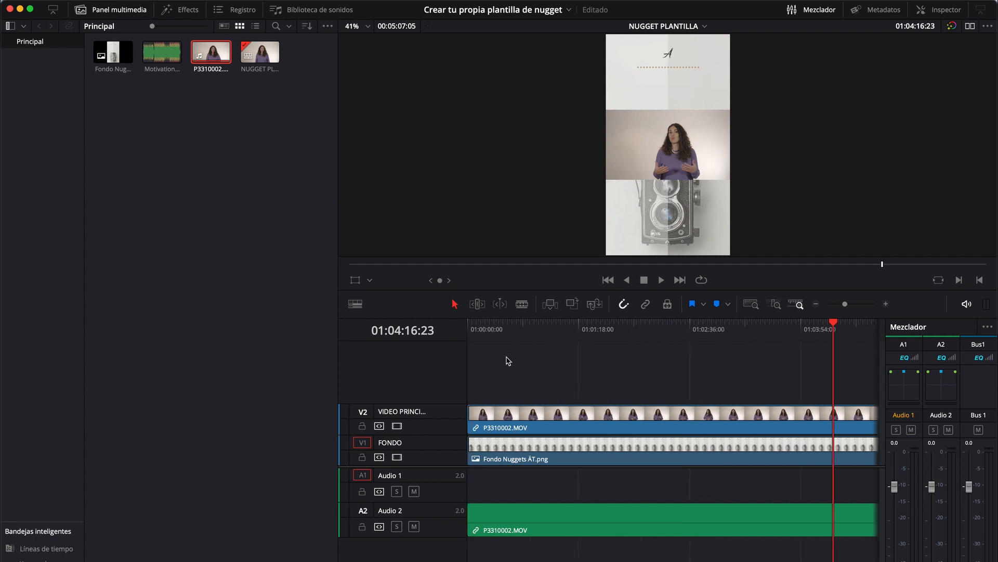
# Show only the effects library and place a Texto title at the timeline's start, on a new video track above VIDEO PRINCIPAL
pyautogui.click(176, 9)
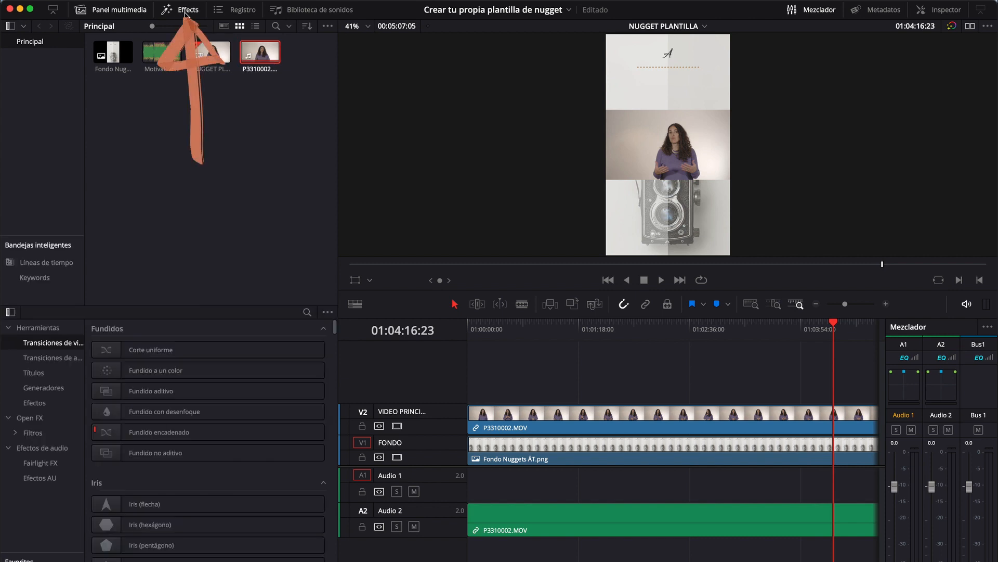
pyautogui.click(122, 13)
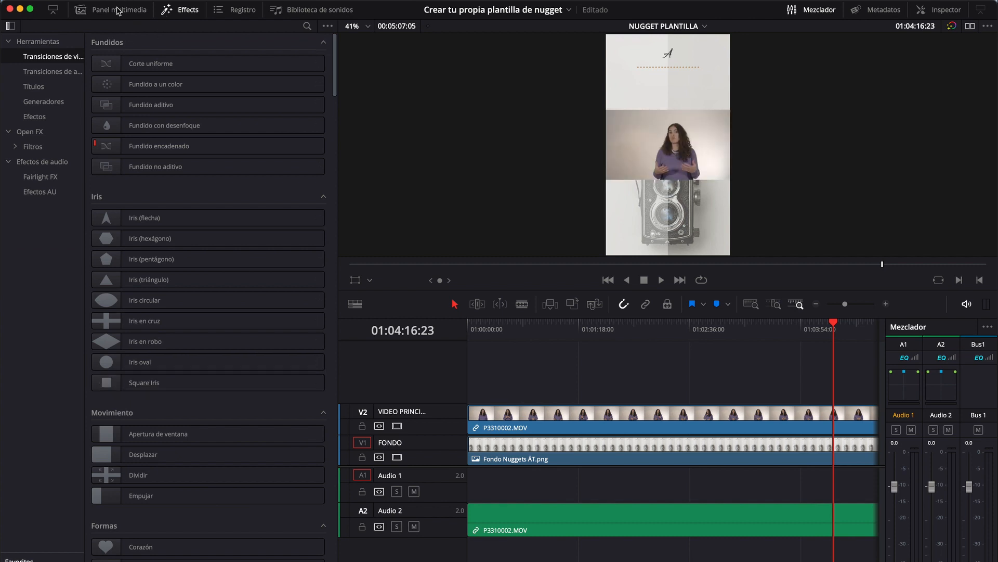
pyautogui.click(119, 10)
pyautogui.click(118, 10)
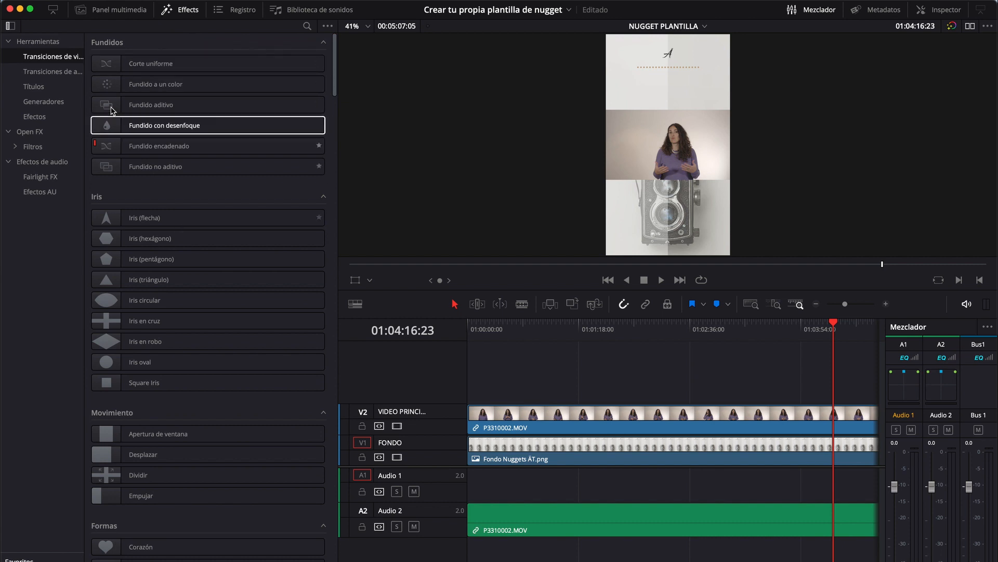
pyautogui.click(32, 87)
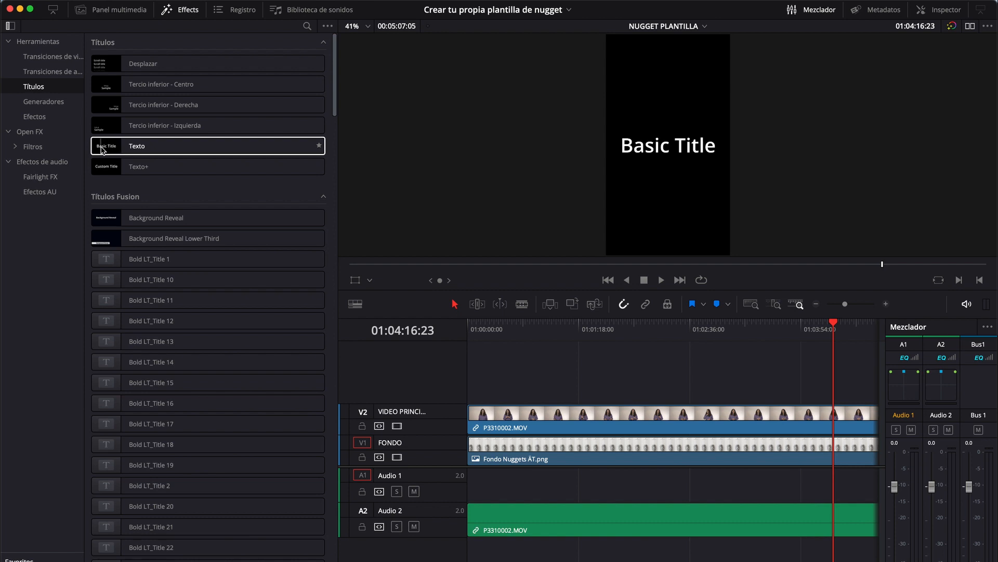
pyautogui.moveTo(102, 150); pyautogui.dragTo(473, 383)
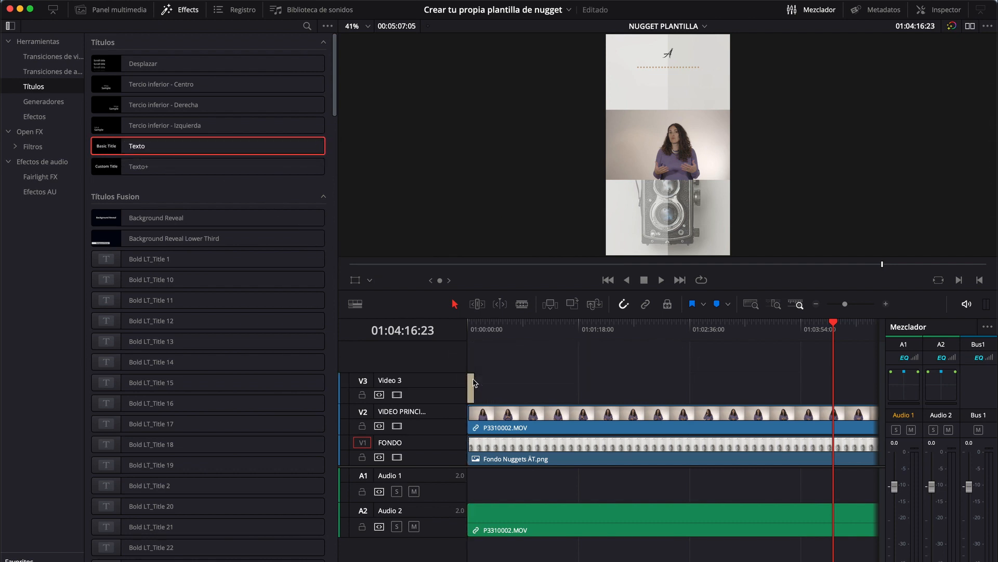
# Rename the new uppermost video track TITULO
pyautogui.doubleClick(398, 383)
pyautogui.write('tITULO')
pyautogui.press('Return')
pyautogui.doubleClick(392, 379)
pyautogui.click(420, 379)
# Lengthen the Texto title clip on the TITULO track so that it runs along the main video
pyautogui.click(469, 327)
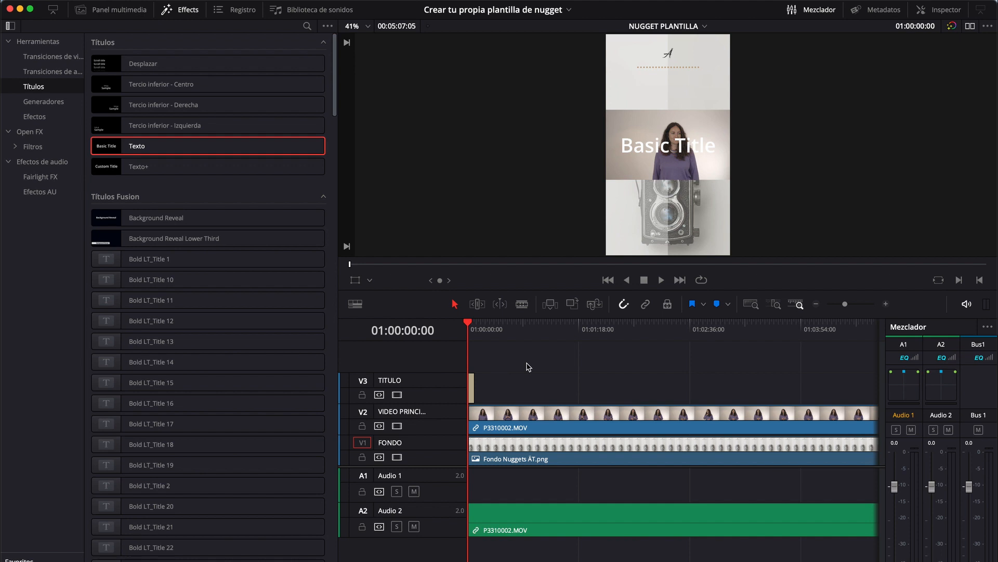
pyautogui.scroll(5, 528, 367)
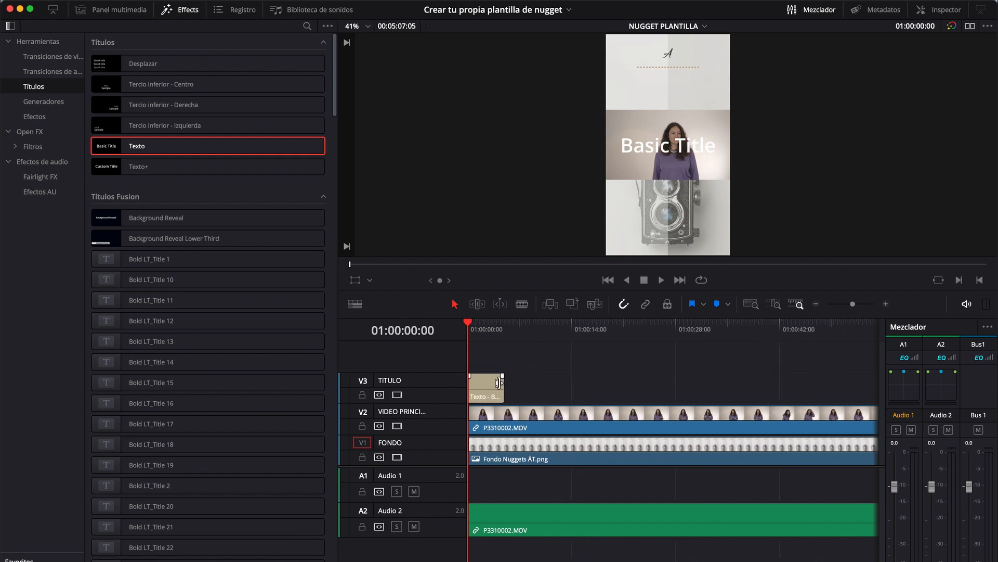
pyautogui.moveTo(499, 387); pyautogui.dragTo(767, 381)
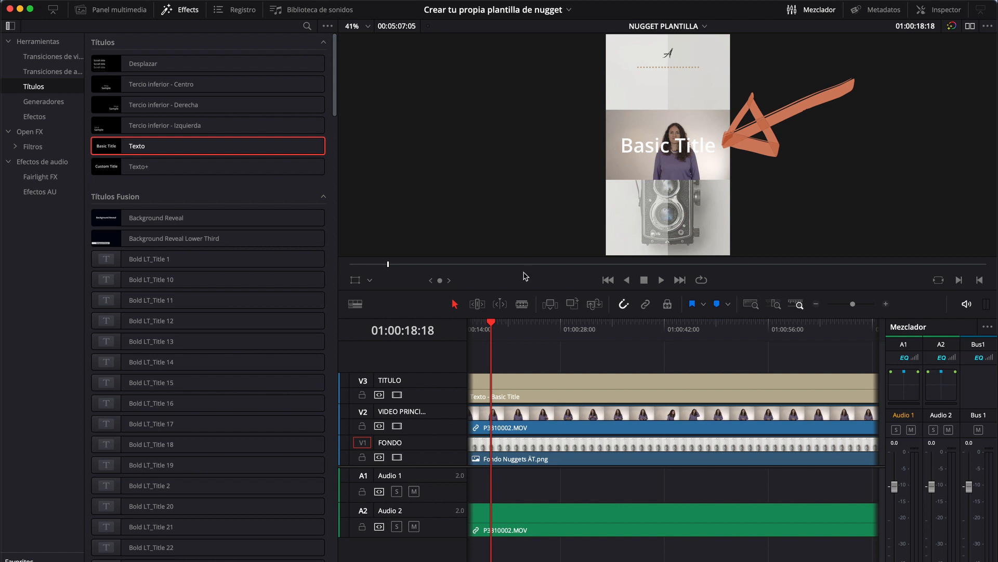
# Return to the start of the timeline and open the text properties of the title clip on the TITULO track
pyautogui.moveTo(492, 328); pyautogui.dragTo(466, 328)
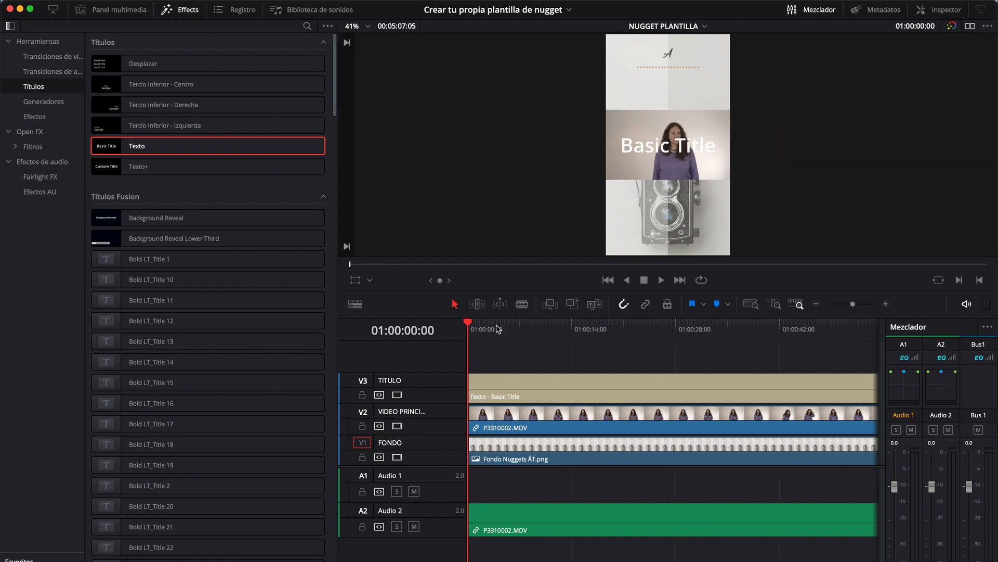
pyautogui.click(506, 385)
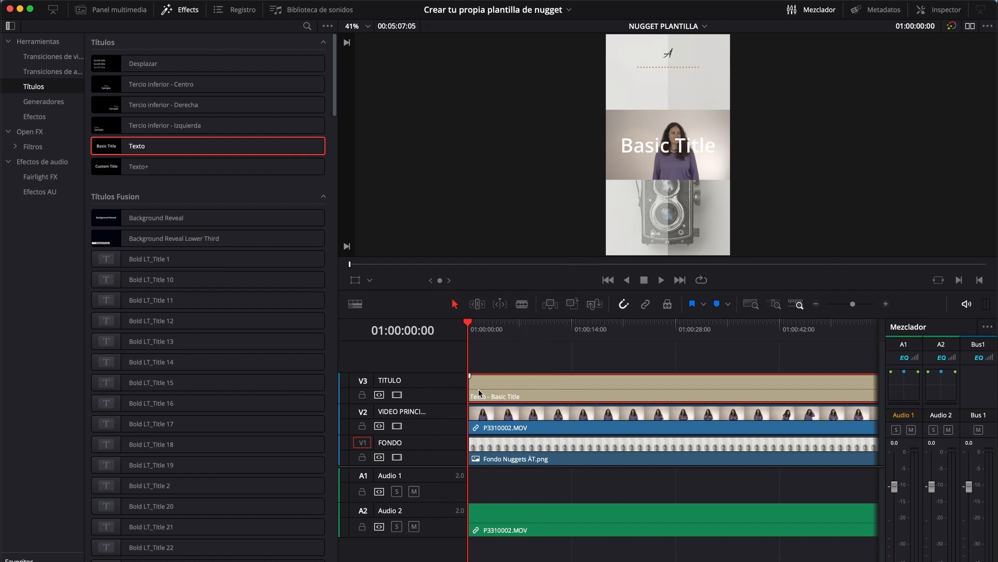
pyautogui.click(936, 9)
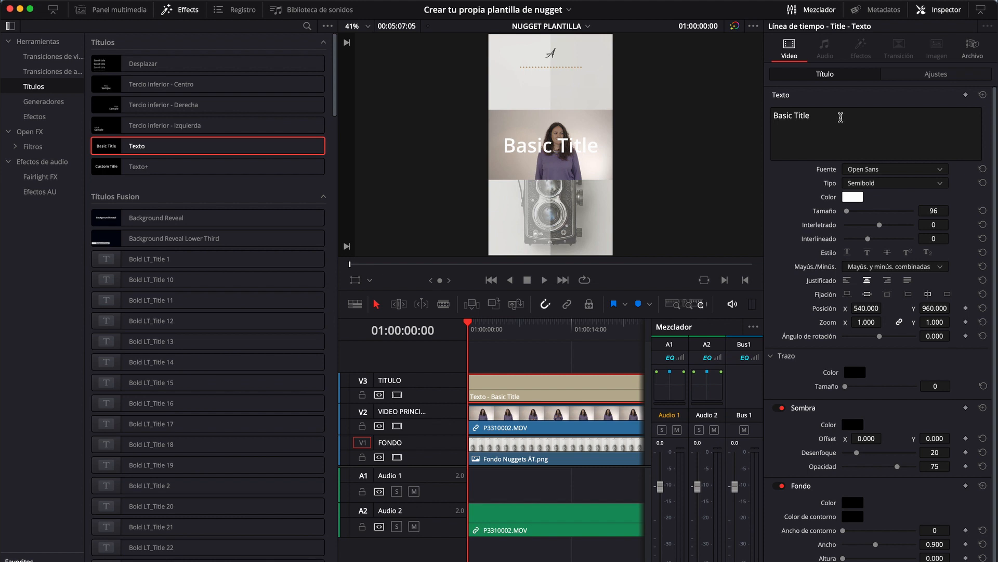
# Replace the title's placeholder text with "Título nugget"
pyautogui.tripleClick(840, 116)
pyautogui.write('Titulo')
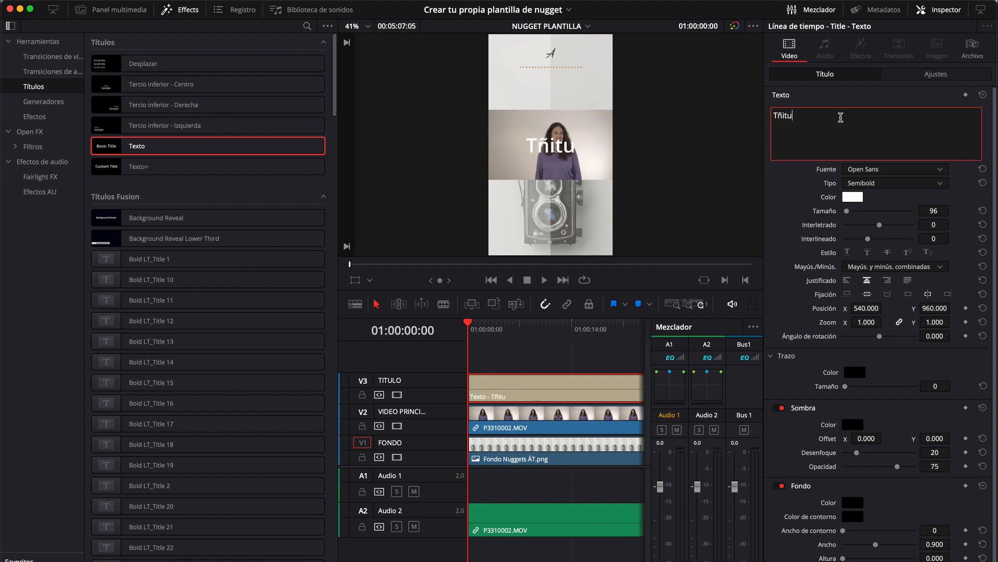
pyautogui.press('BackSpace')
pyautogui.press('BackSpace')
pyautogui.press('BackSpace')
pyautogui.press('BackSpace')
pyautogui.press('BackSpace')
pyautogui.write('ítulo nuggey')
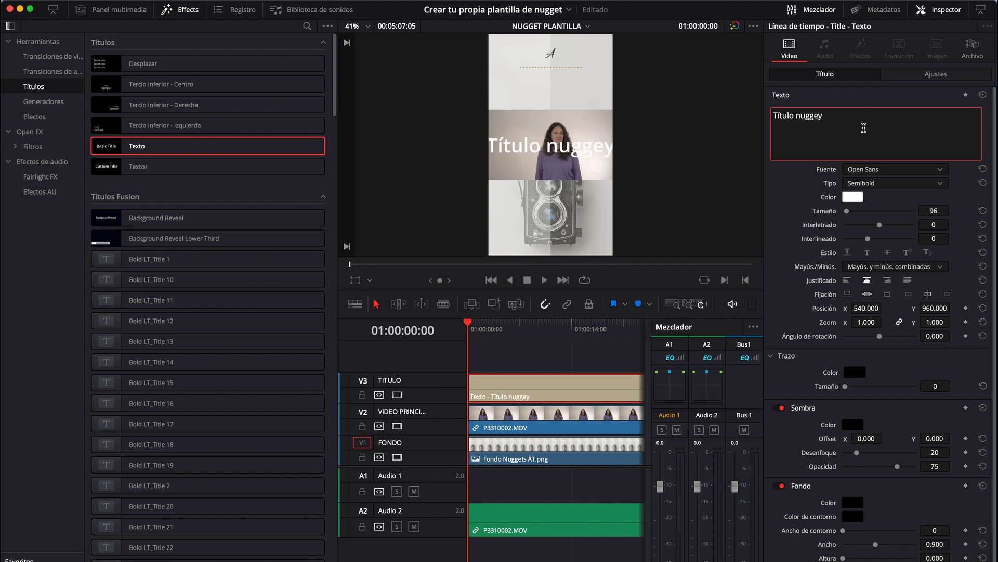
pyautogui.press('BackSpace')
pyautogui.write('t')
# Change the title's font to Montserrat
pyautogui.click(883, 171)
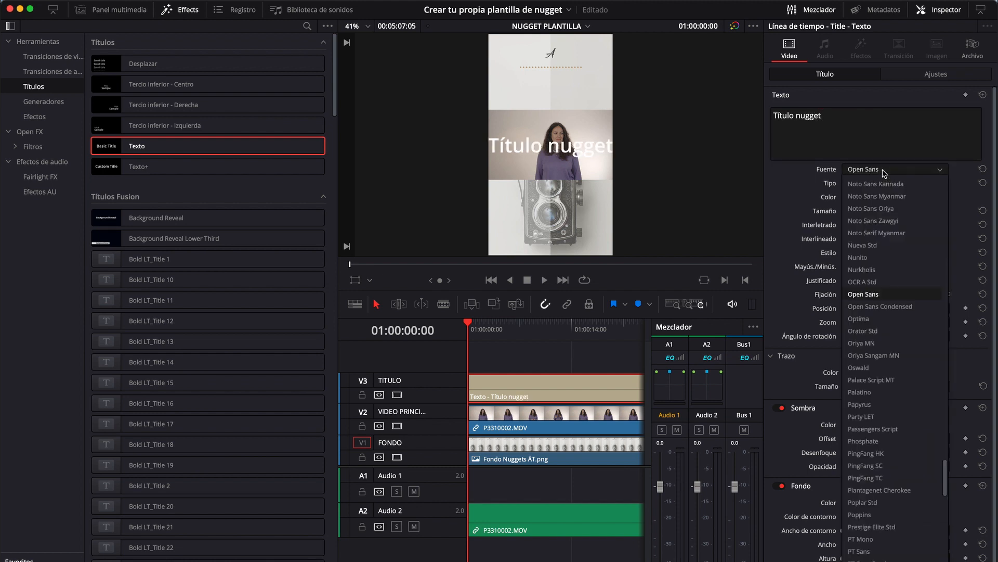
pyautogui.press('m')
pyautogui.press('Down')
pyautogui.press('Down')
pyautogui.press('Down')
pyautogui.press('Down')
pyautogui.press('Down')
pyautogui.press('Down')
pyautogui.press('Down')
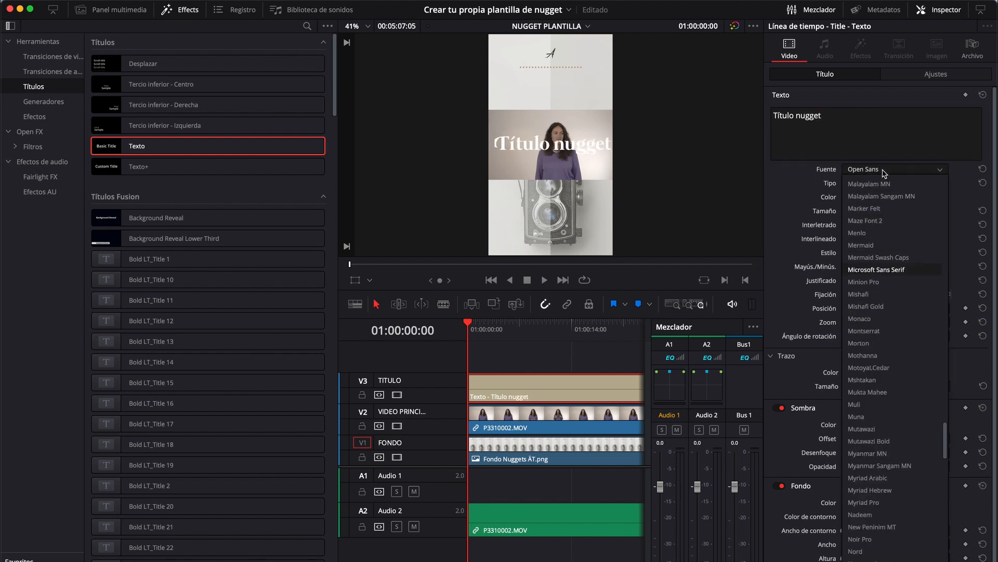
pyautogui.press('Down')
pyautogui.press('Down')
pyautogui.press('Down')
pyautogui.press('Down')
pyautogui.press('Down')
pyautogui.press('Return')
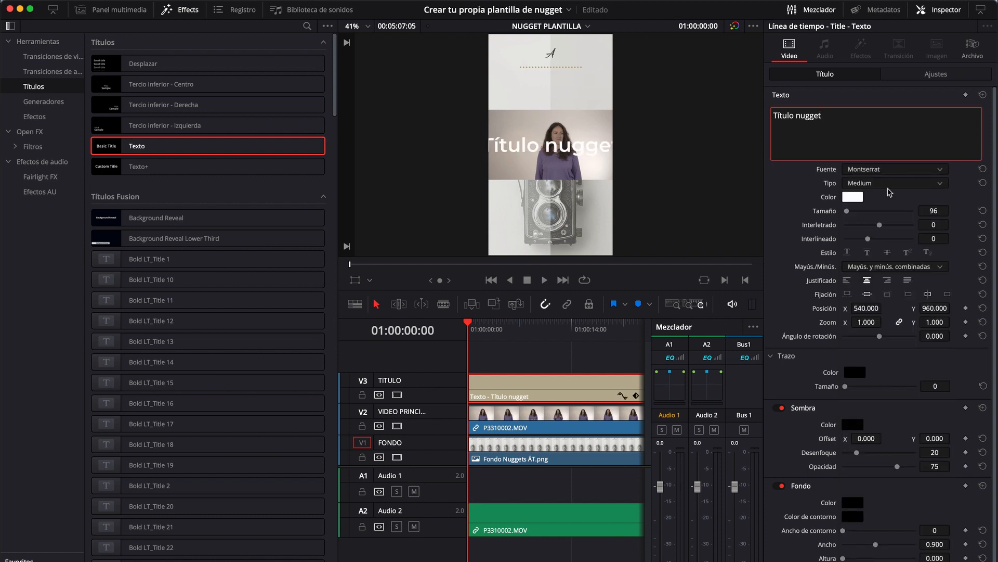
# Try the Black style on the title, then set its font style to ExtraLight and its size to 72
pyautogui.click(888, 185)
pyautogui.click(883, 207)
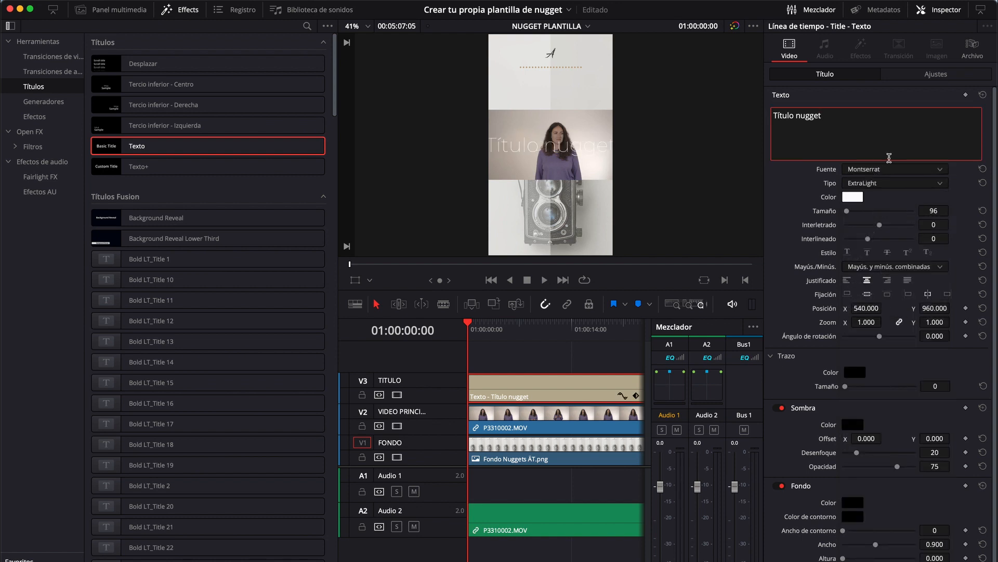
pyautogui.click(887, 185)
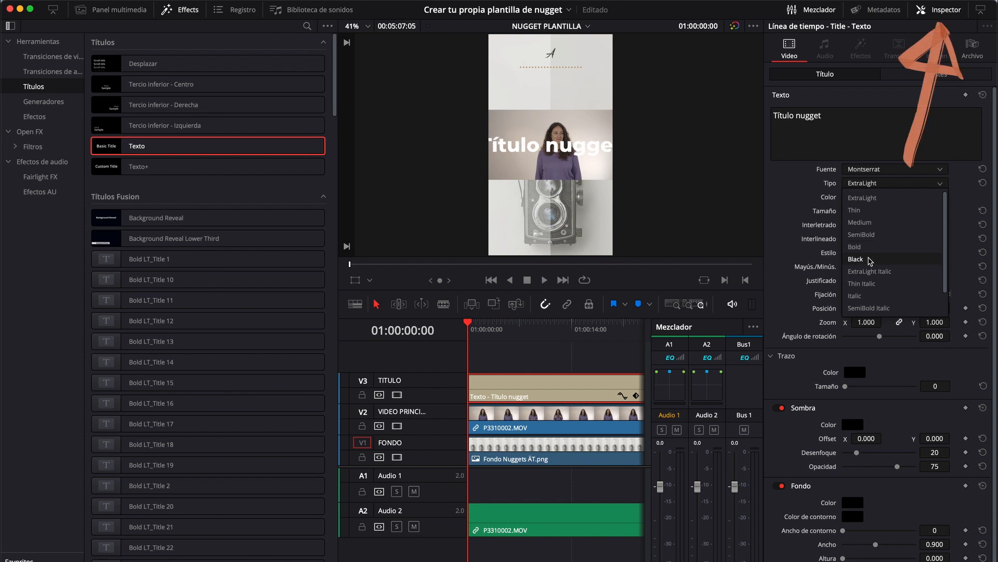
pyautogui.click(855, 259)
pyautogui.click(864, 182)
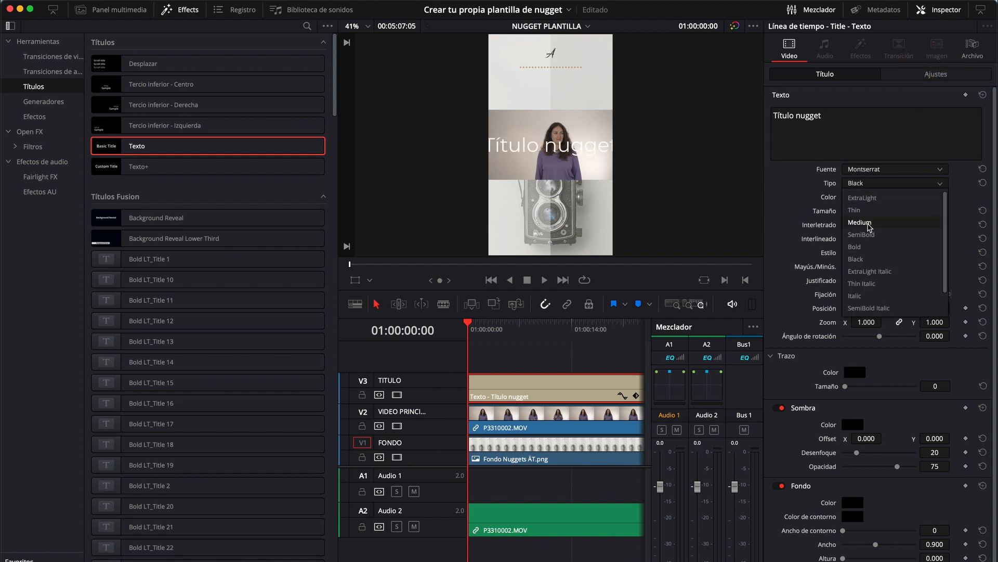
pyautogui.click(863, 197)
pyautogui.moveTo(928, 210)
pyautogui.mouseDown()
pyautogui.moveTo(919, 212)
pyautogui.moveTo(935, 211)
pyautogui.mouseUp()
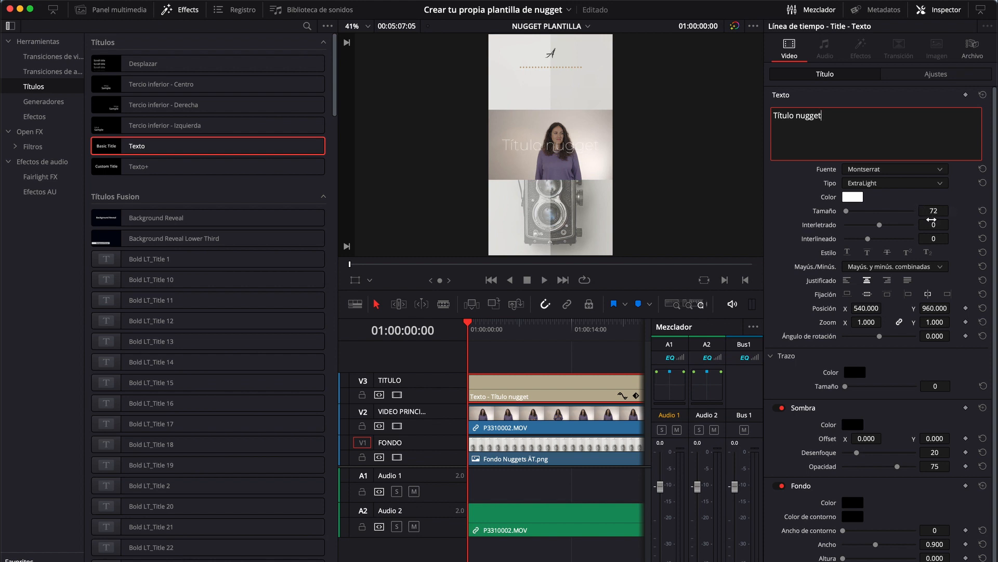
pyautogui.click(866, 185)
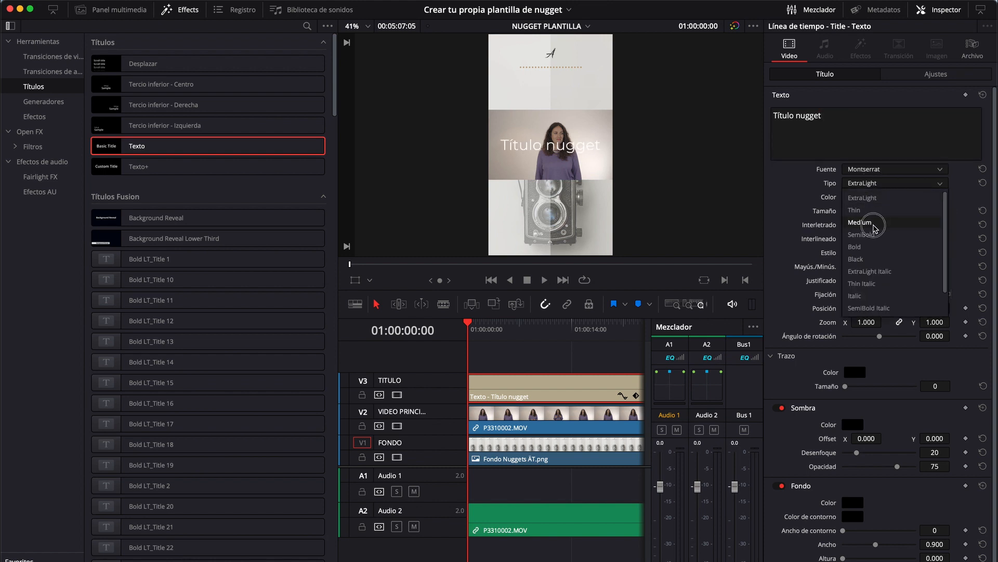
pyautogui.press('Escape')
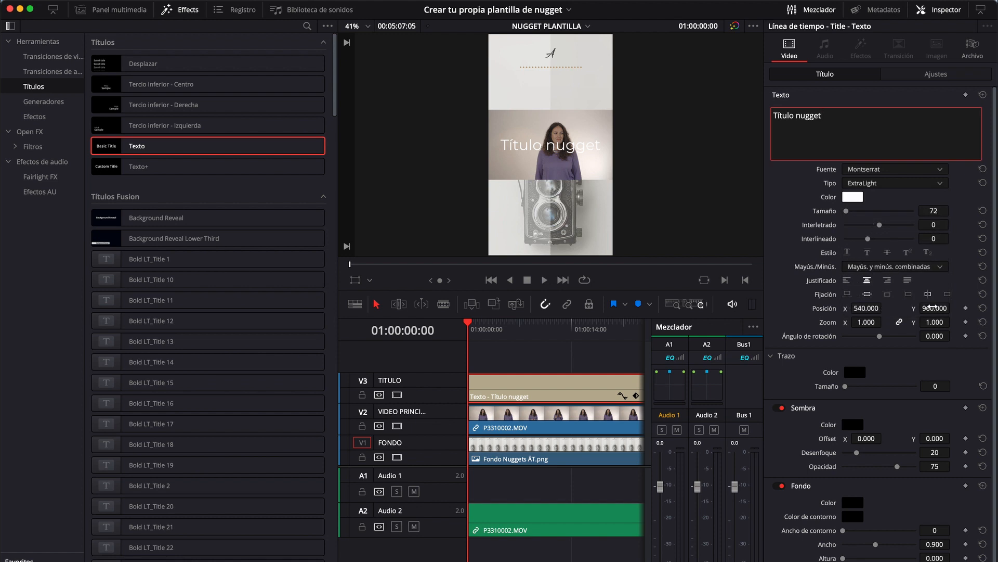
# Add a second line "Segunda" to the title and move it above the presenter video, at vertical position 1451
pyautogui.moveTo(930, 308); pyautogui.dragTo(595, 187)
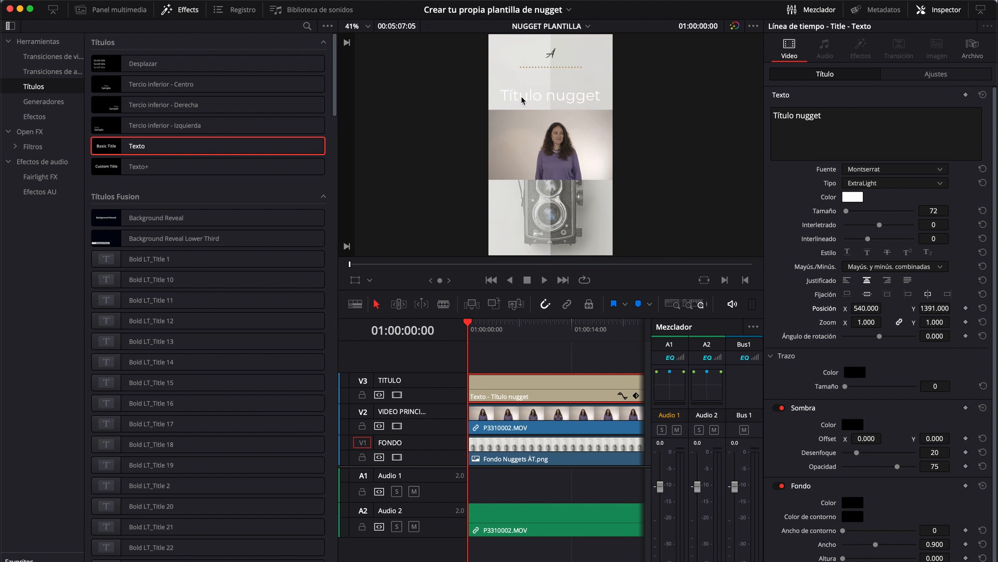
pyautogui.click(827, 129)
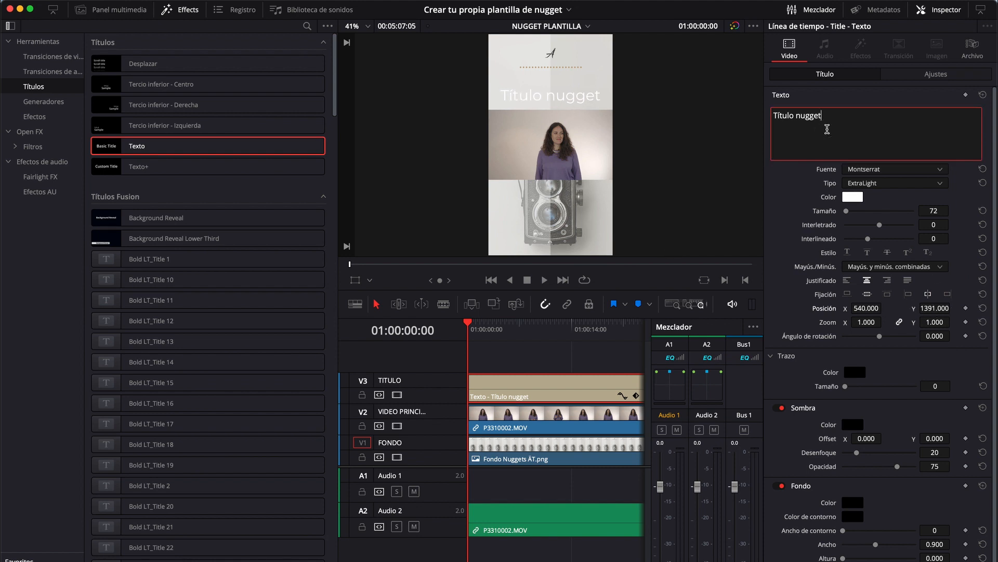
pyautogui.press('Return')
pyautogui.write('Segunda')
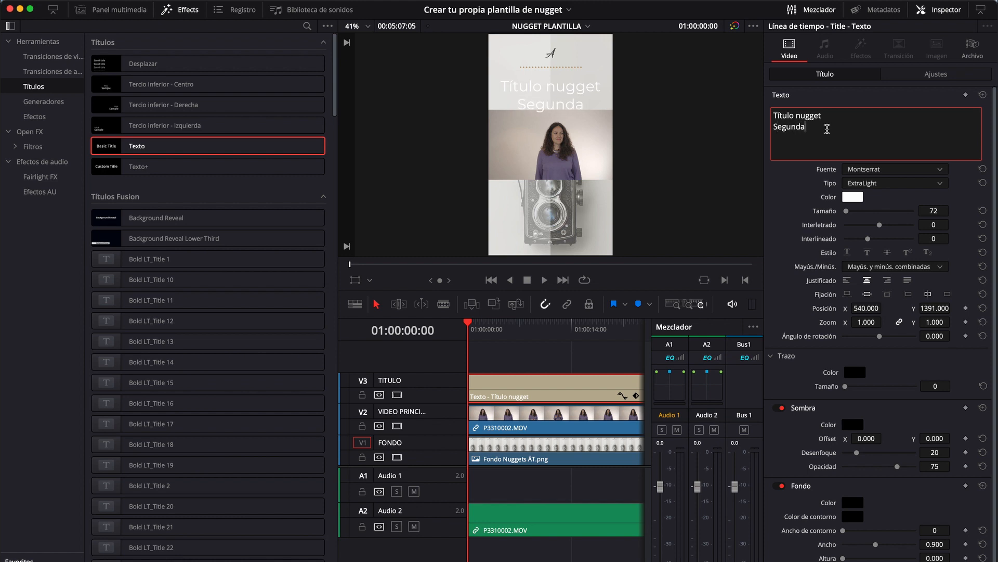
pyautogui.moveTo(936, 310); pyautogui.dragTo(971, 308)
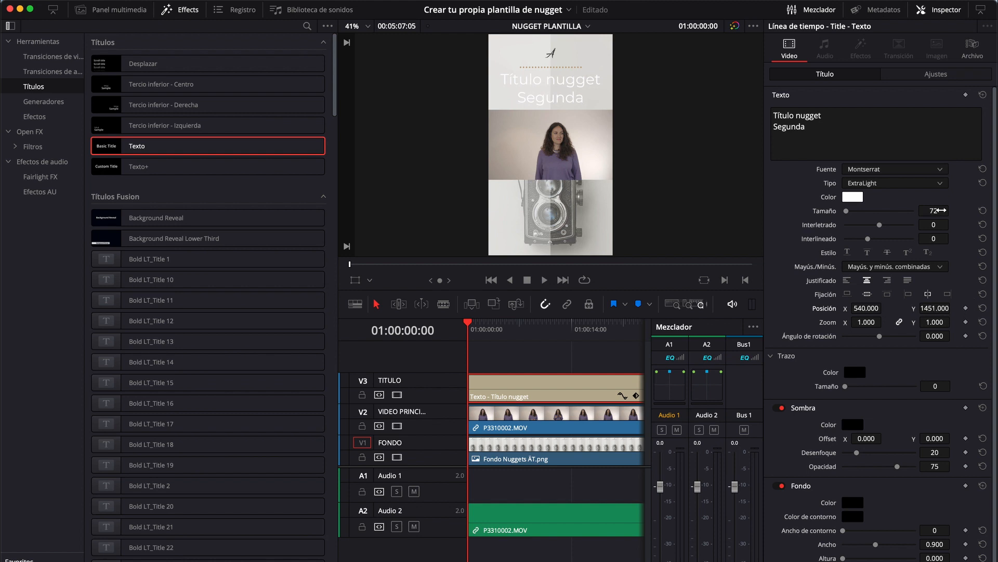
# Reduce the title's size to 69 and try the Medium font style on it
pyautogui.moveTo(938, 211); pyautogui.dragTo(929, 210)
pyautogui.click(874, 184)
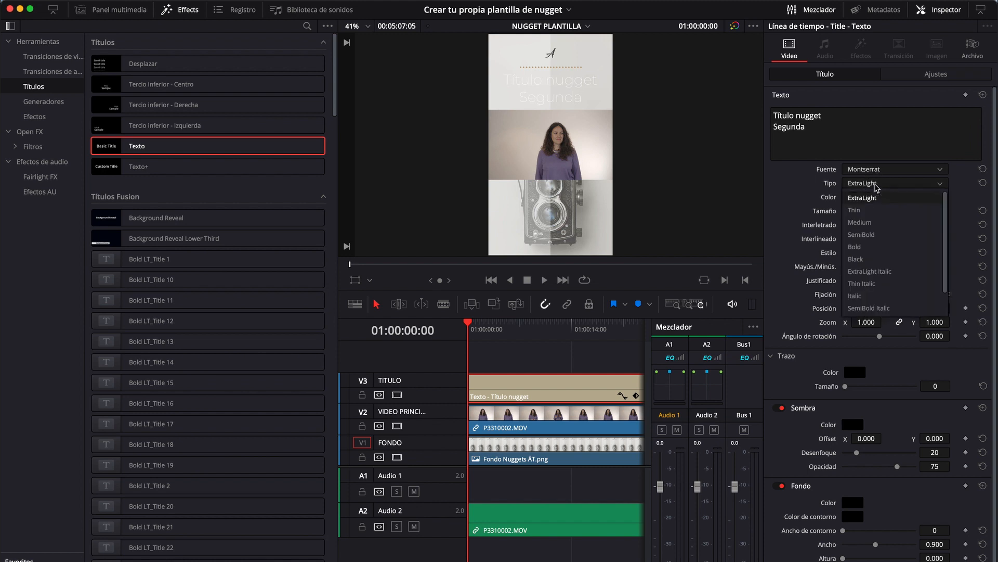
pyautogui.click(867, 224)
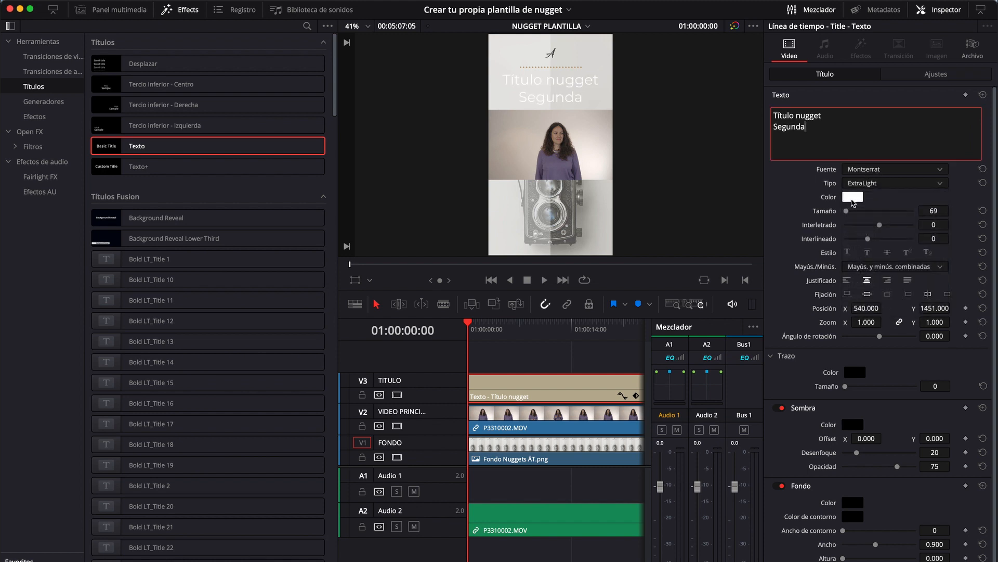
# Change the title's text color to black using the color wheel's brightness
pyautogui.click(853, 198)
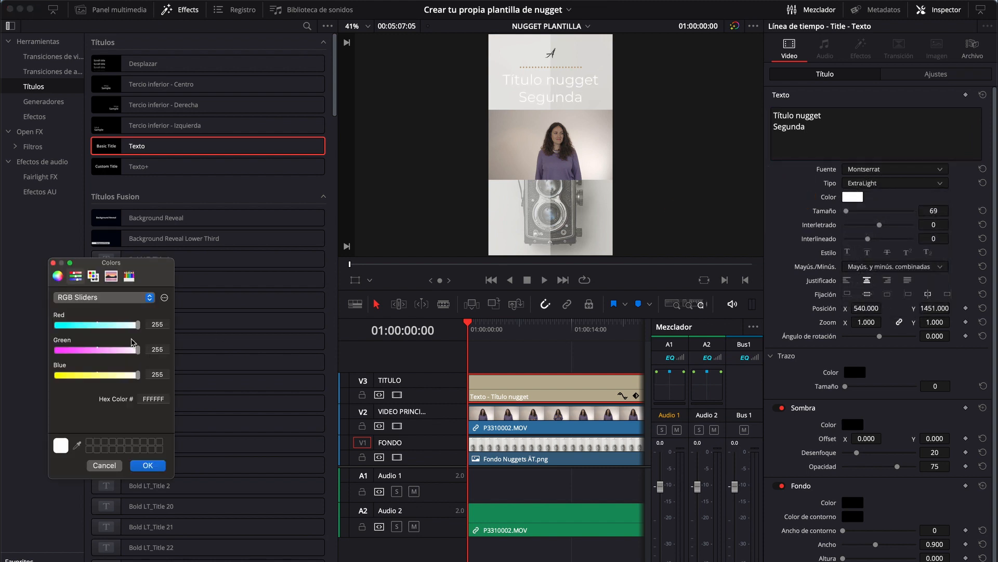
pyautogui.click(57, 276)
pyautogui.moveTo(141, 424); pyautogui.dragTo(167, 424)
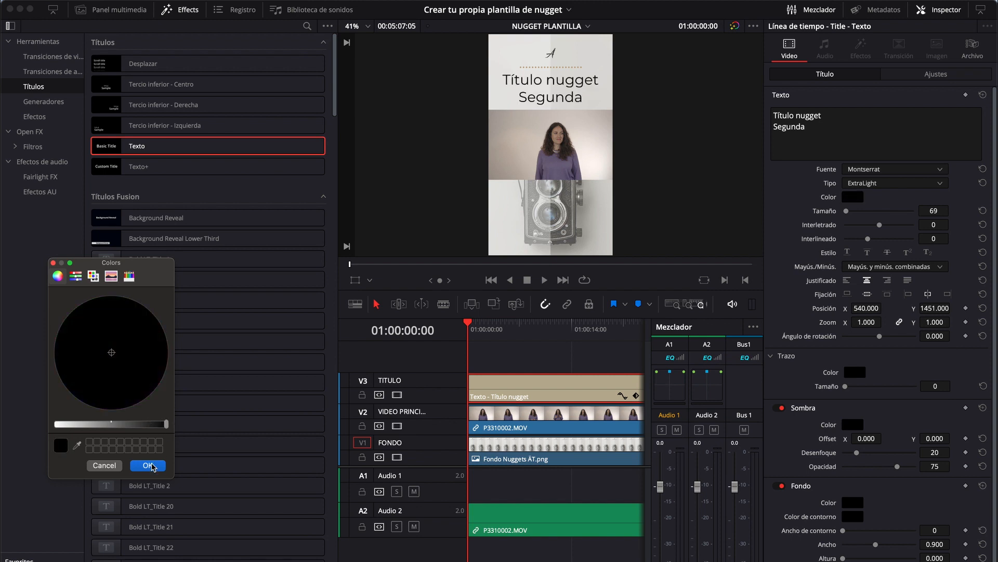
pyautogui.click(148, 466)
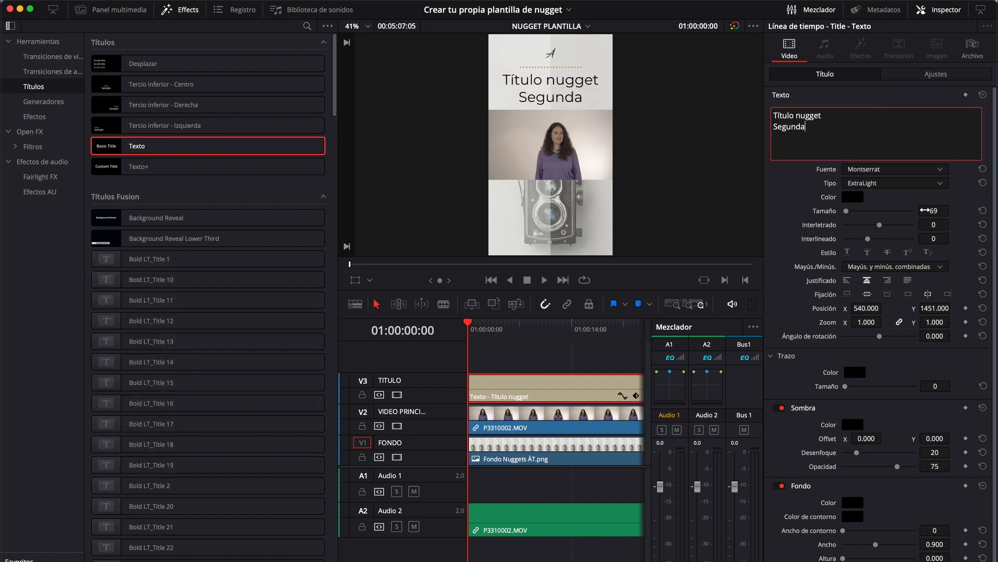
# Reduce the title's size to 58 and choose the Medium font style
pyautogui.moveTo(925, 210); pyautogui.dragTo(935, 211)
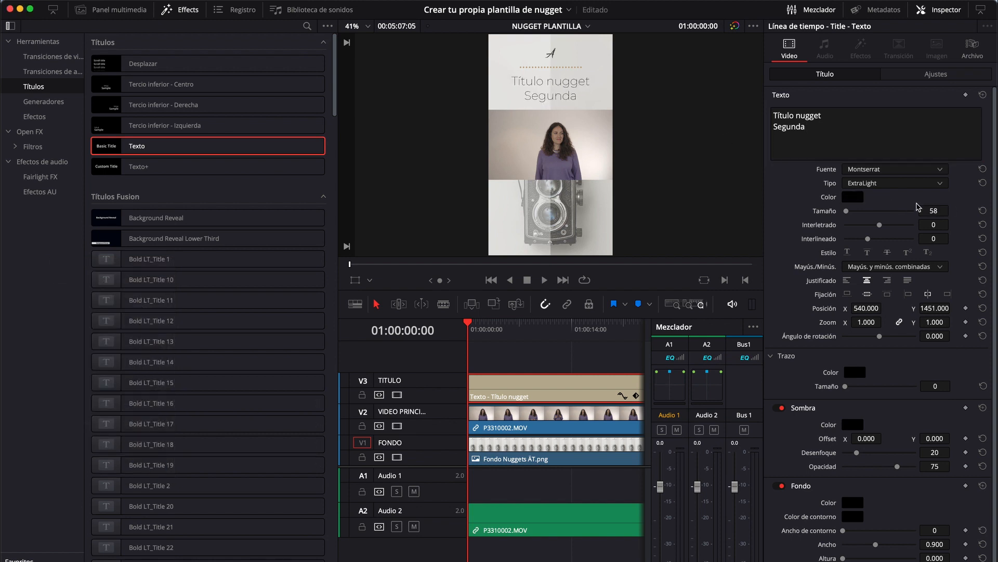
pyautogui.click(880, 183)
pyautogui.click(874, 227)
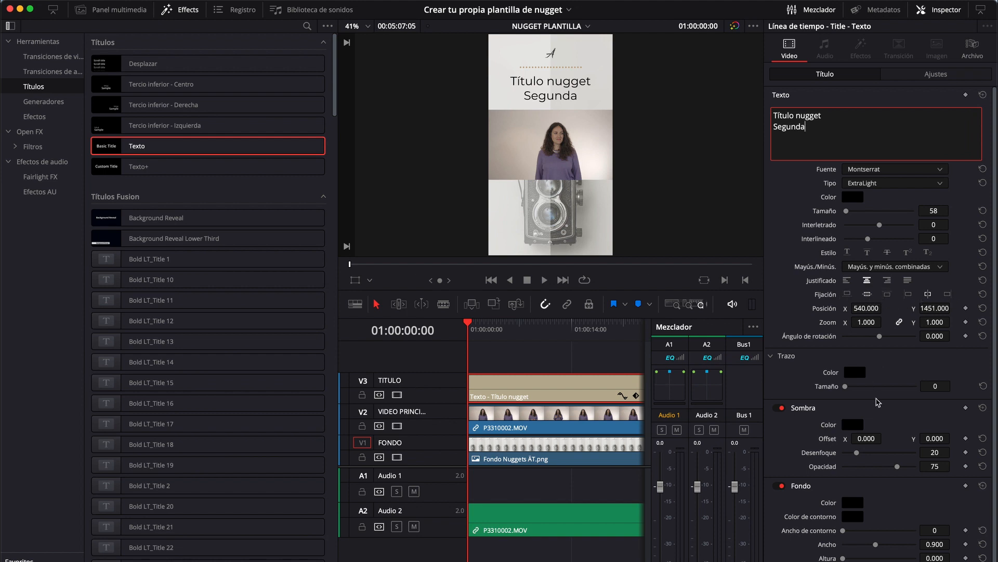
# Switch the title's shadow off and on again, then set its horizontal offset to 13
pyautogui.scroll(-1, 996, 304)
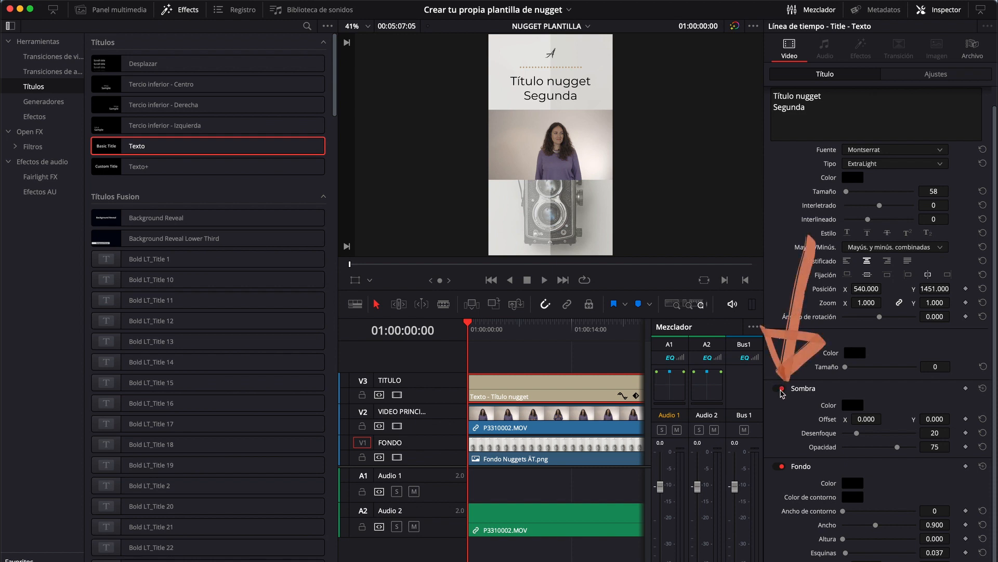
pyautogui.click(779, 388)
pyautogui.click(780, 391)
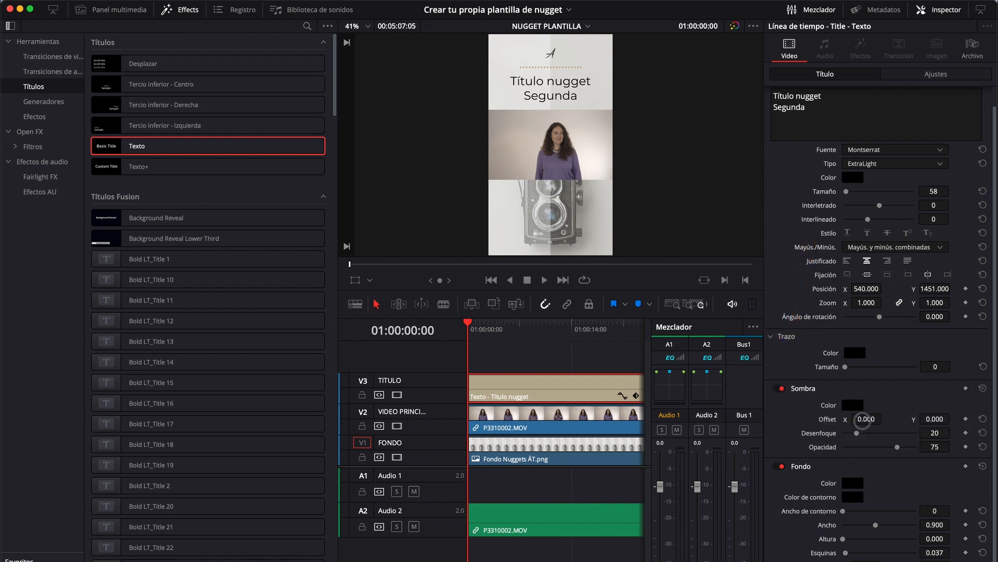
pyautogui.moveTo(865, 419)
pyautogui.mouseDown()
pyautogui.moveTo(887, 420)
pyautogui.moveTo(863, 423)
pyautogui.mouseUp()
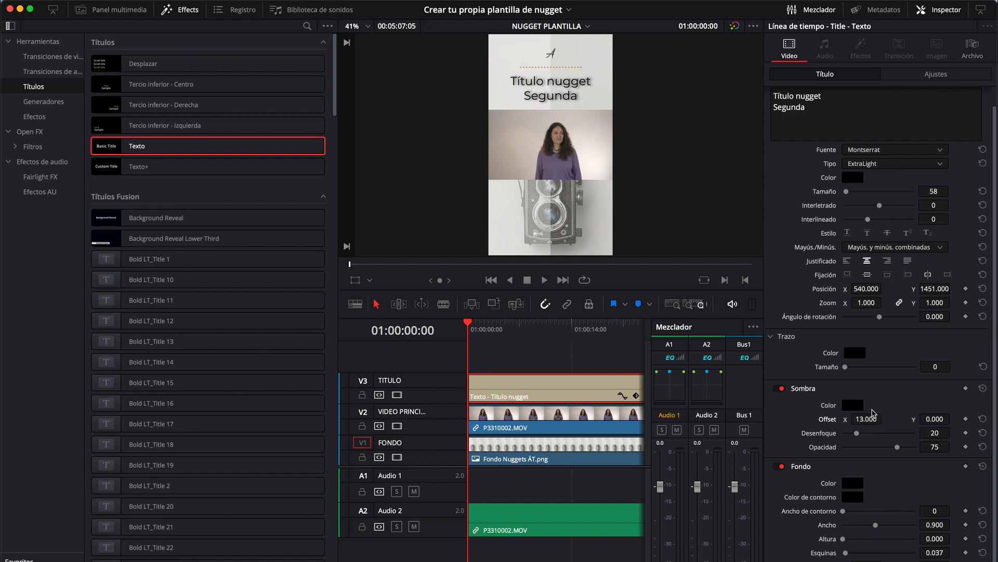
# Disable the title's background and try out its stroke size, leaving the stroke at 0
pyautogui.click(779, 467)
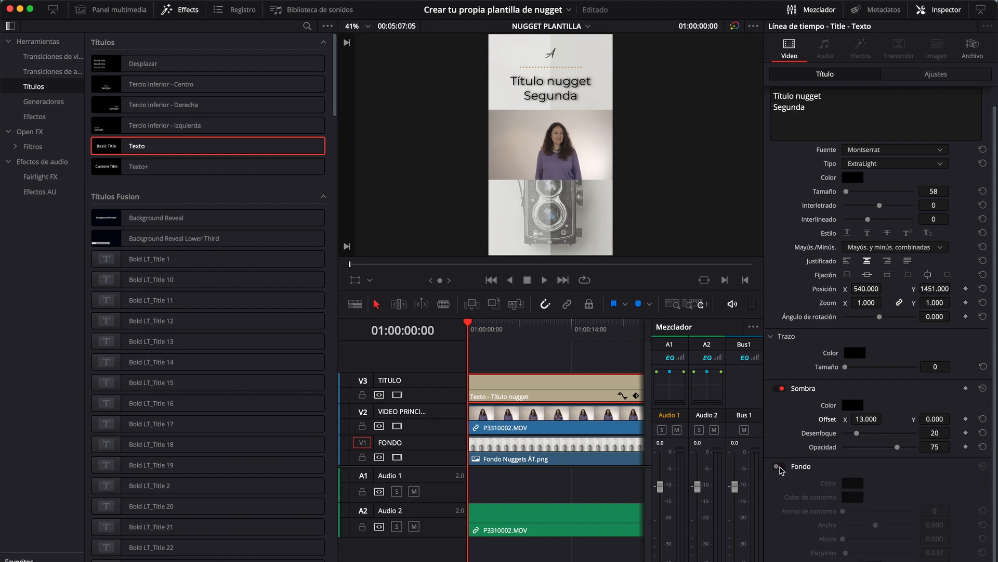
pyautogui.moveTo(846, 367)
pyautogui.mouseDown()
pyautogui.moveTo(926, 368)
pyautogui.moveTo(786, 368)
pyautogui.mouseUp()
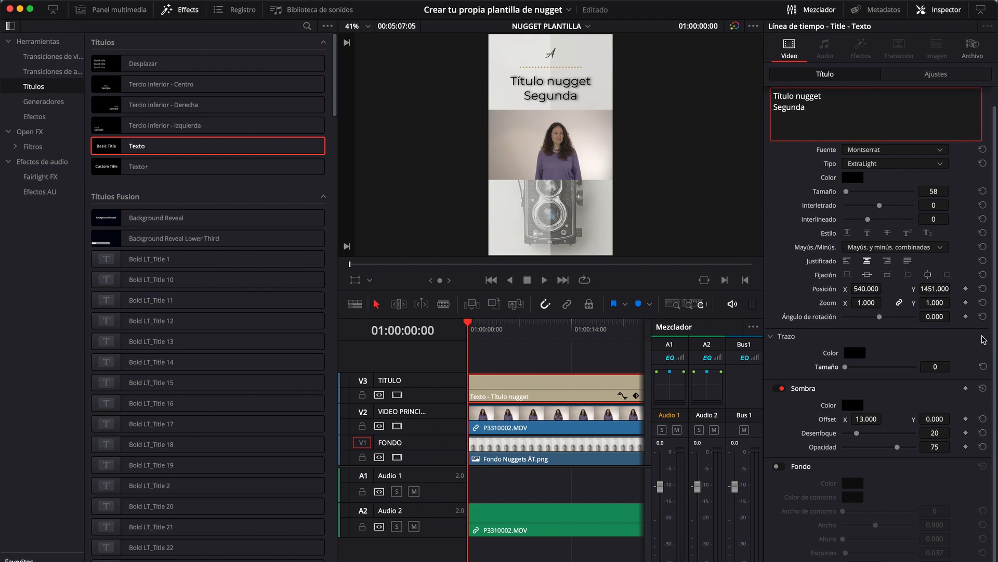
pyautogui.moveTo(996, 315); pyautogui.dragTo(996, 334)
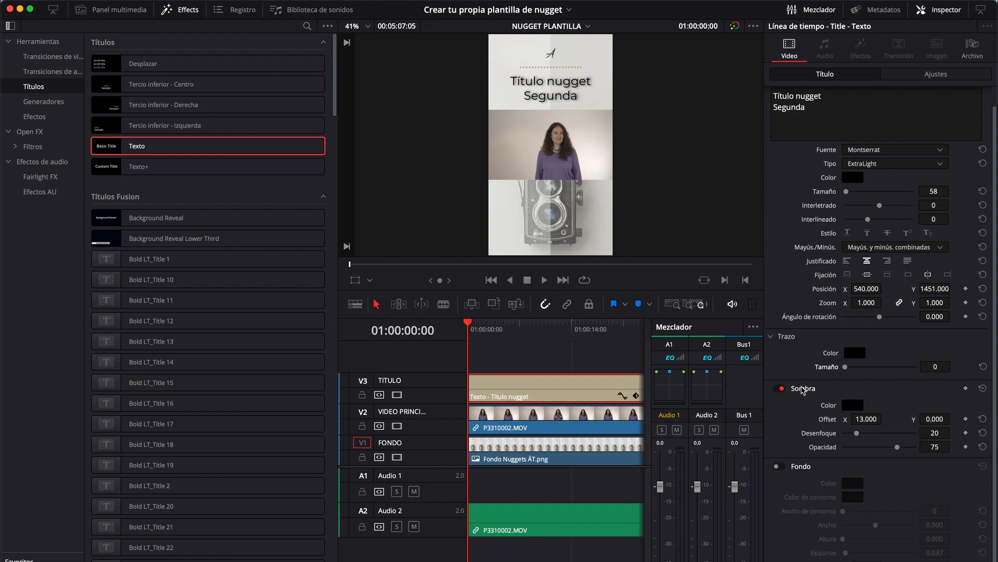
# Soften the title's shadow with a horizontal offset of 2 and a blur of 8
pyautogui.moveTo(861, 437)
pyautogui.mouseDown()
pyautogui.moveTo(852, 438)
pyautogui.moveTo(865, 420)
pyautogui.mouseUp()
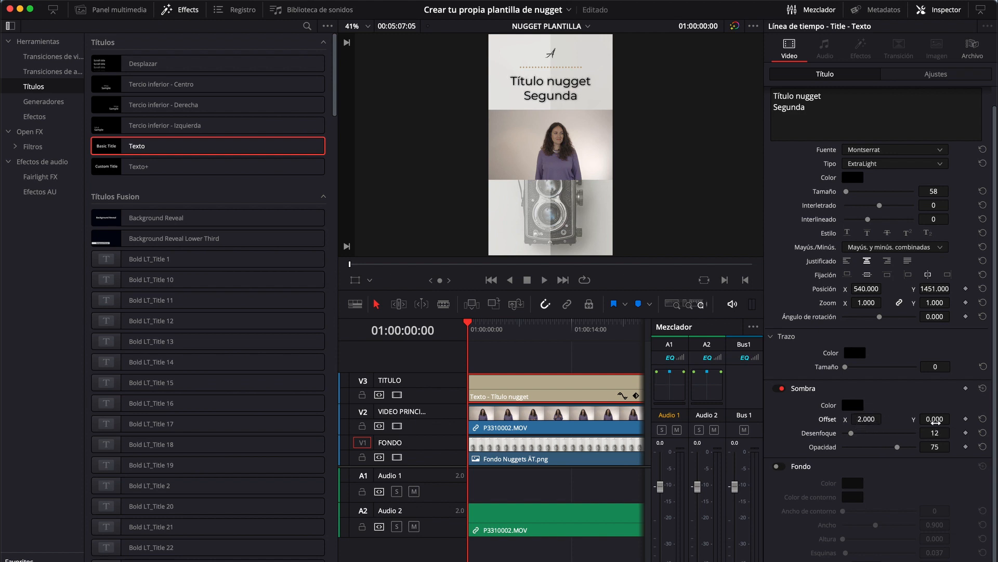
pyautogui.moveTo(935, 433); pyautogui.dragTo(934, 432)
# Place a Color sólido generator at the timeline's start, on a new video track above TITULO
pyautogui.click(187, 12)
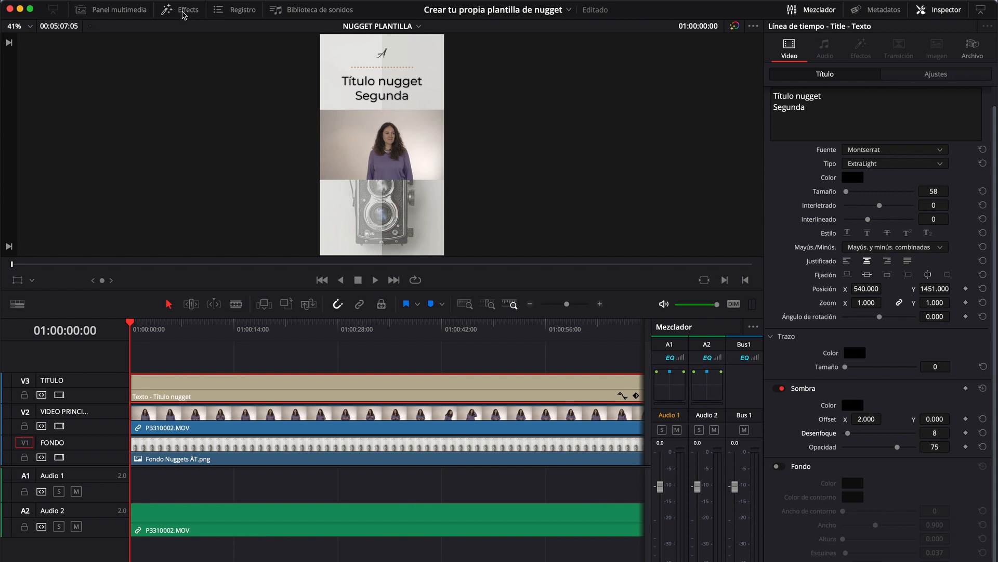
pyautogui.click(184, 12)
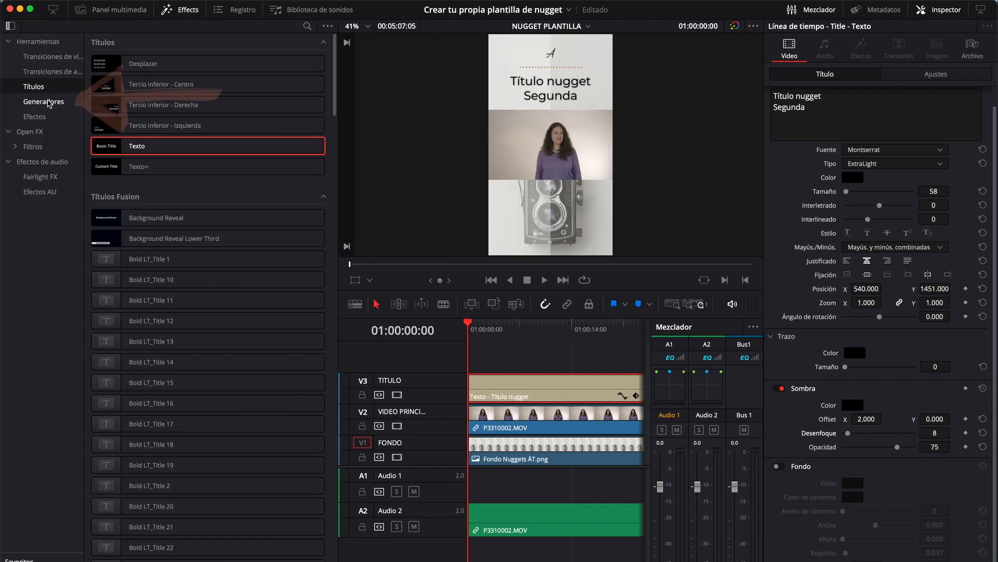
pyautogui.click(44, 101)
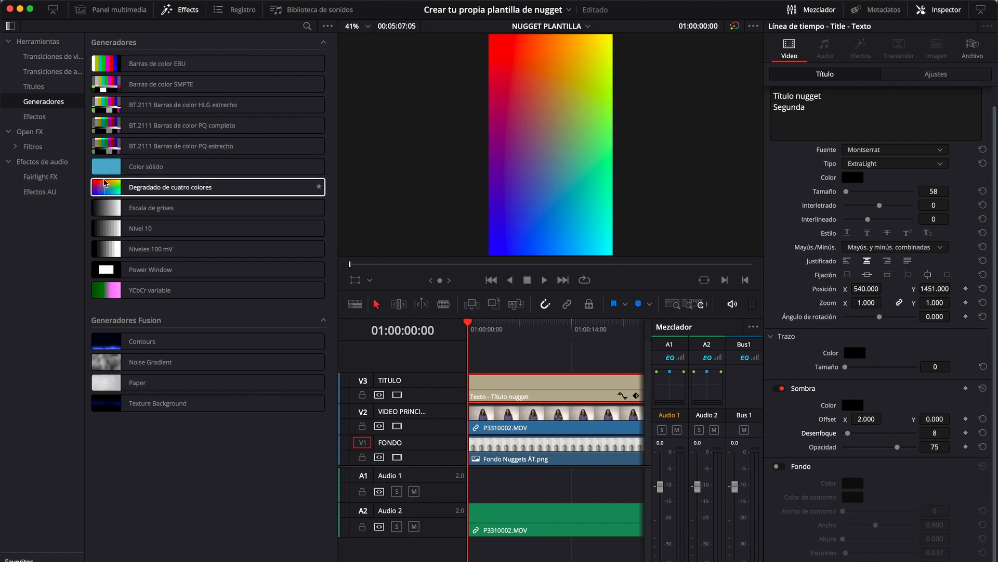
pyautogui.moveTo(102, 169); pyautogui.dragTo(474, 366)
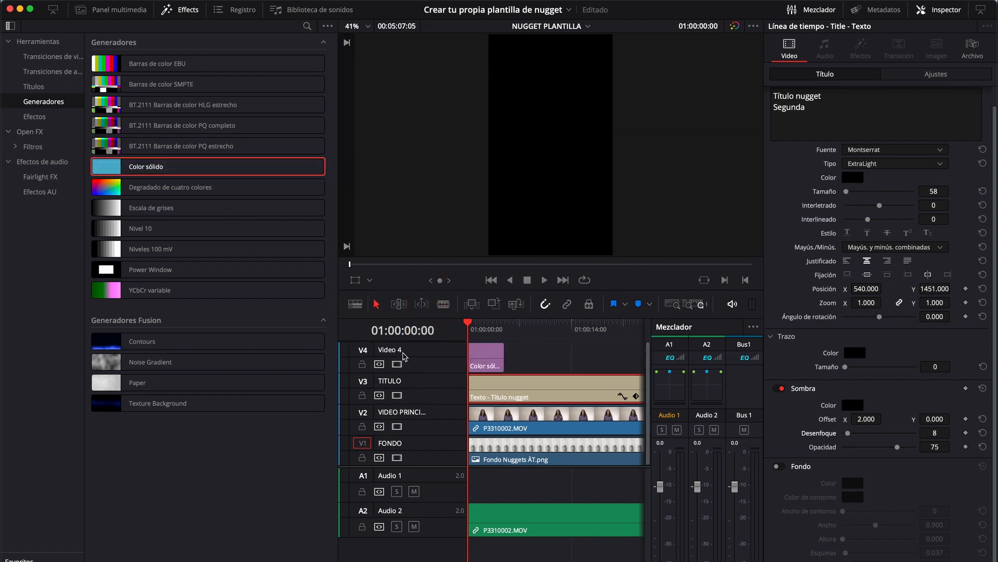
# Rename the new uppermost video track LINEA TIEMPO
pyautogui.doubleClick(407, 355)
pyautogui.press('BackSpace')
pyautogui.write('LINEA TIEMPO')
pyautogui.press('Return')
# Hide the inspector and the effects library to give the timeline the full width
pyautogui.click(936, 9)
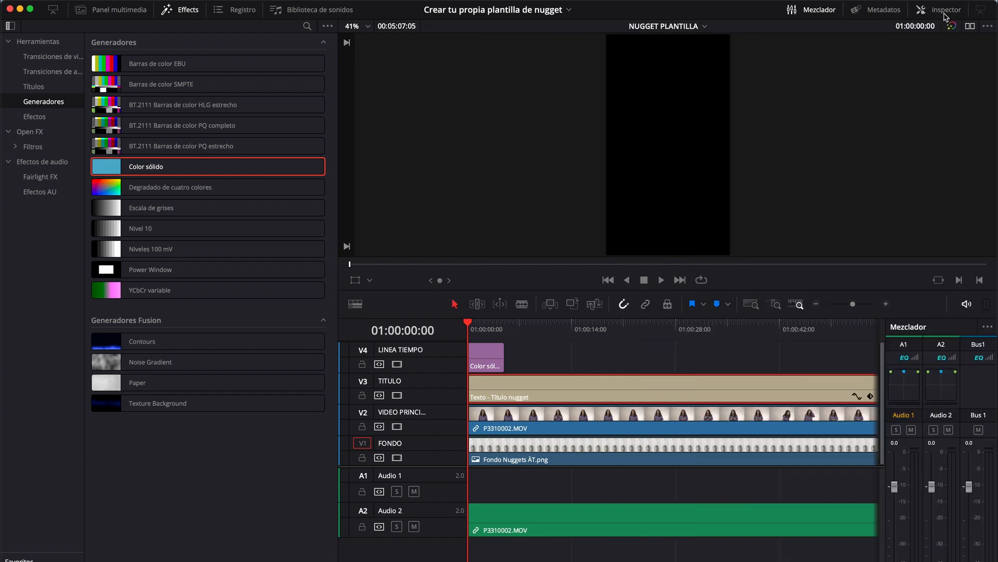
pyautogui.click(187, 11)
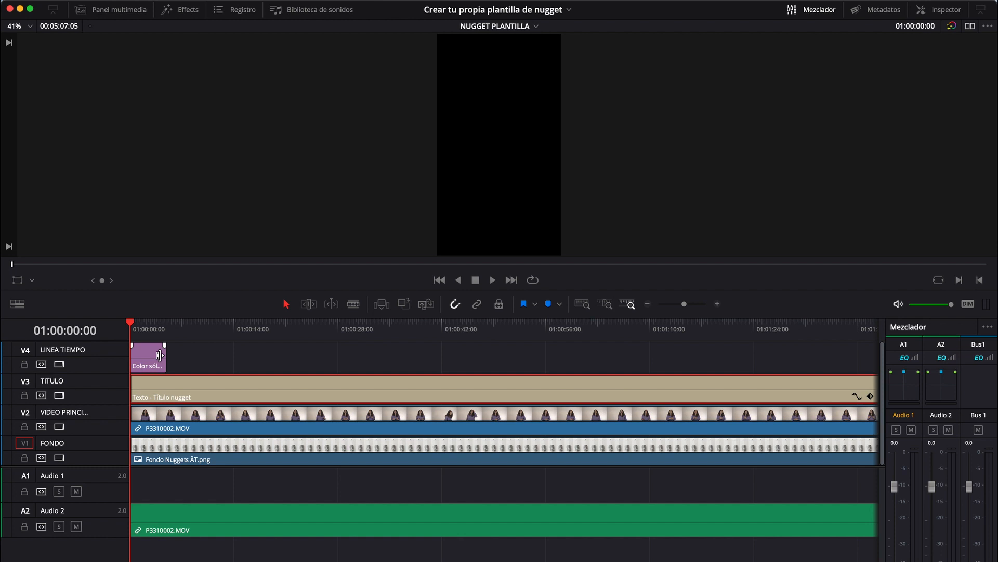
# Extend the Color sólido clip on LINEA TIEMPO to the end of the clips below it
pyautogui.click(159, 355)
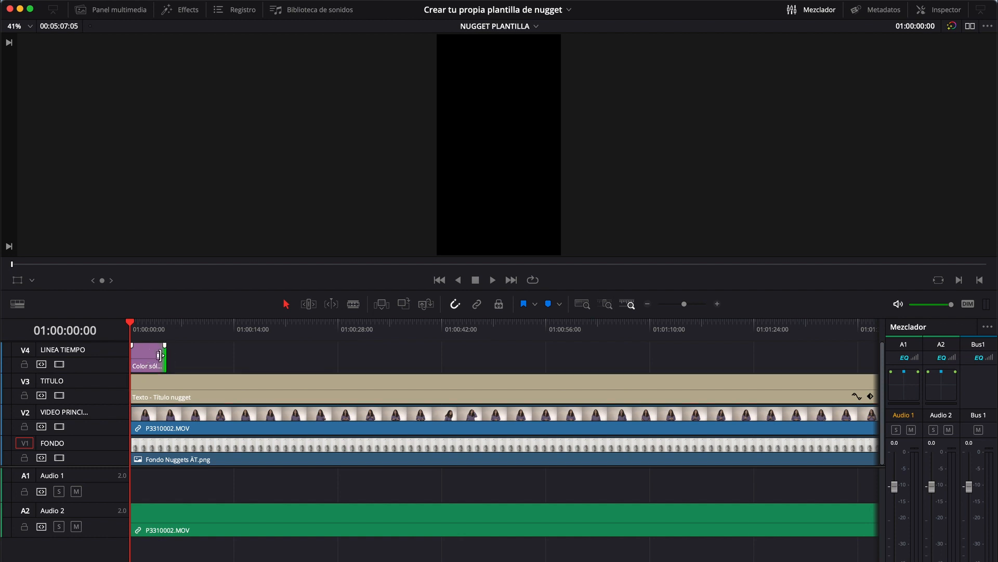
pyautogui.moveTo(159, 355)
pyautogui.mouseDown()
pyautogui.moveTo(882, 351)
pyautogui.moveTo(506, 356)
pyautogui.moveTo(177, 423)
pyautogui.moveTo(162, 371)
pyautogui.mouseUp()
pyautogui.hscroll(-10, 295, 339)
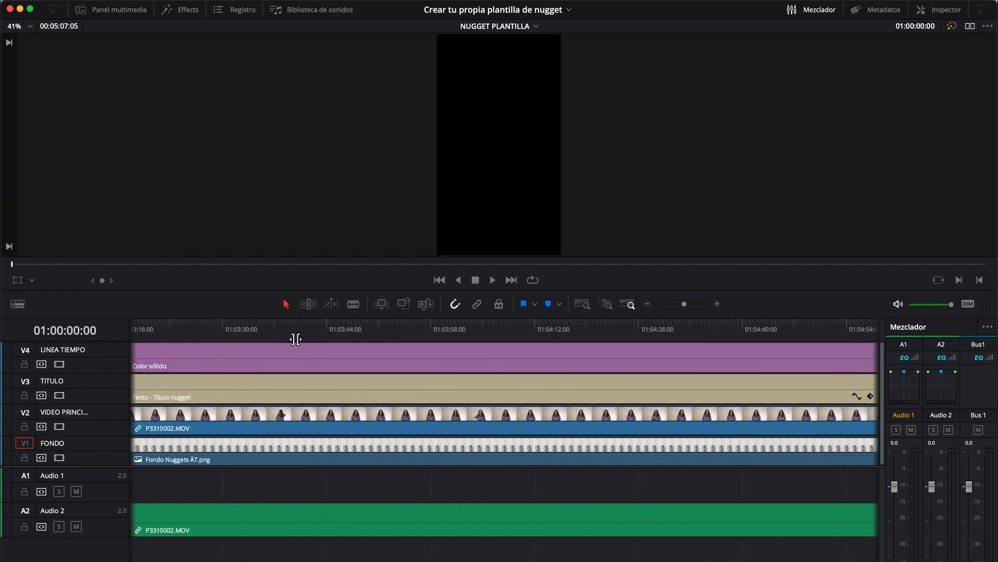
# Set the Color sólido clip's color to Teal and bring up its transformation settings
pyautogui.click(296, 339)
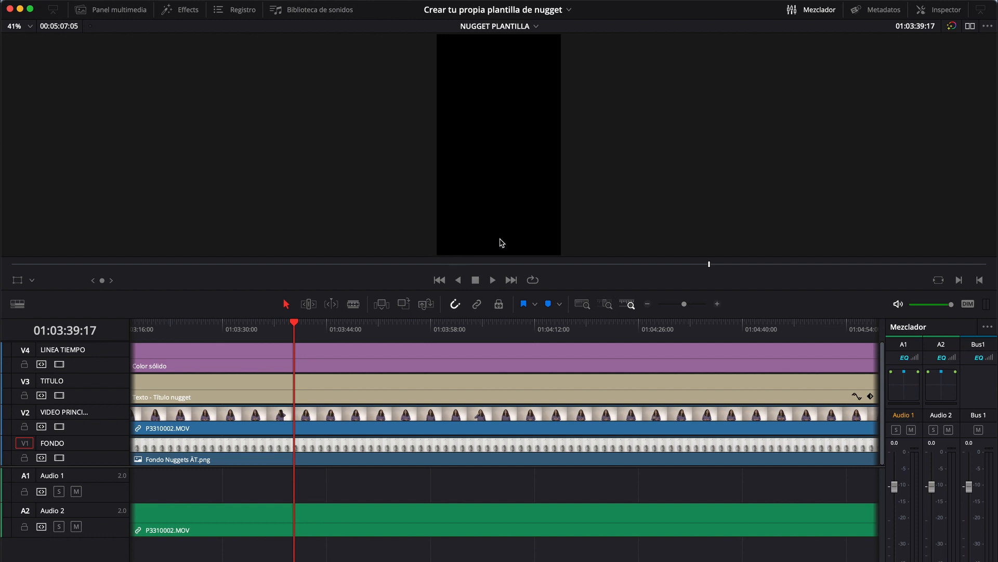
pyautogui.click(346, 369)
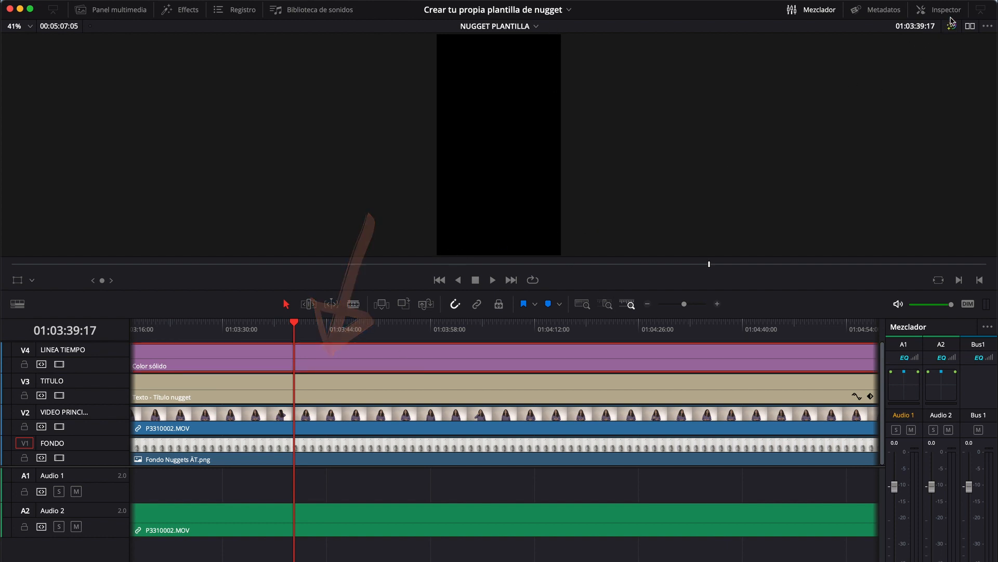
pyautogui.click(947, 11)
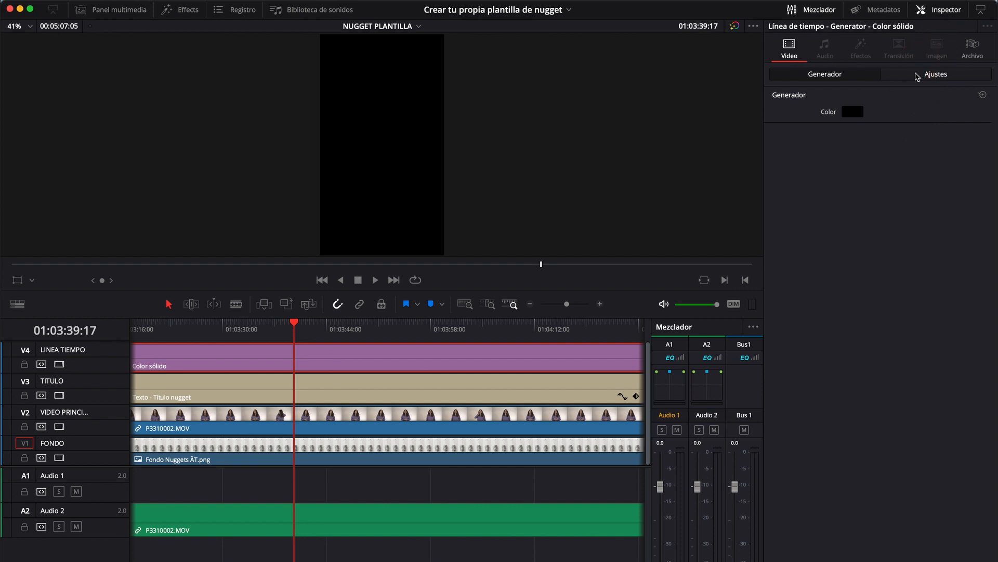
pyautogui.click(928, 75)
pyautogui.click(825, 74)
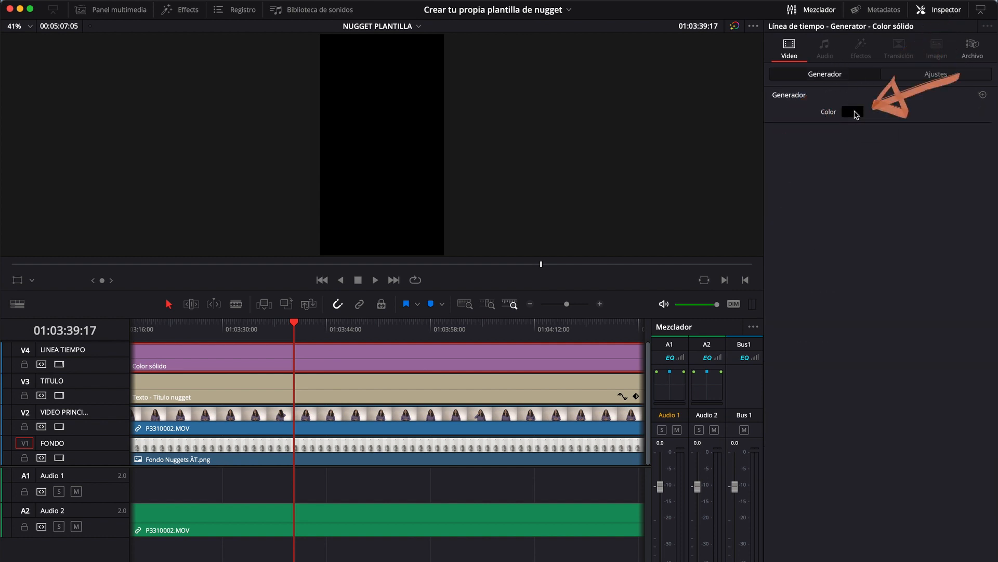
pyautogui.click(853, 112)
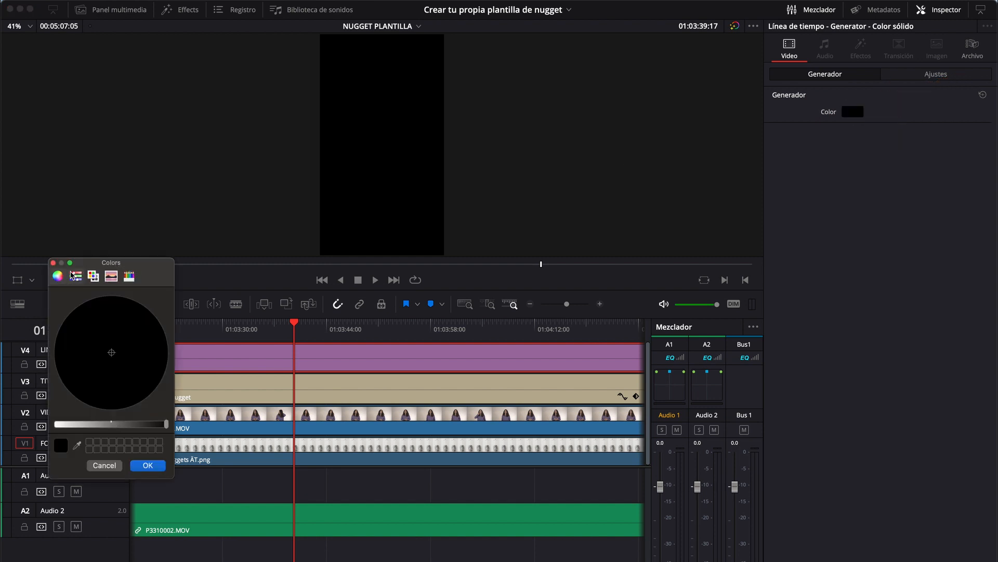
pyautogui.click(129, 276)
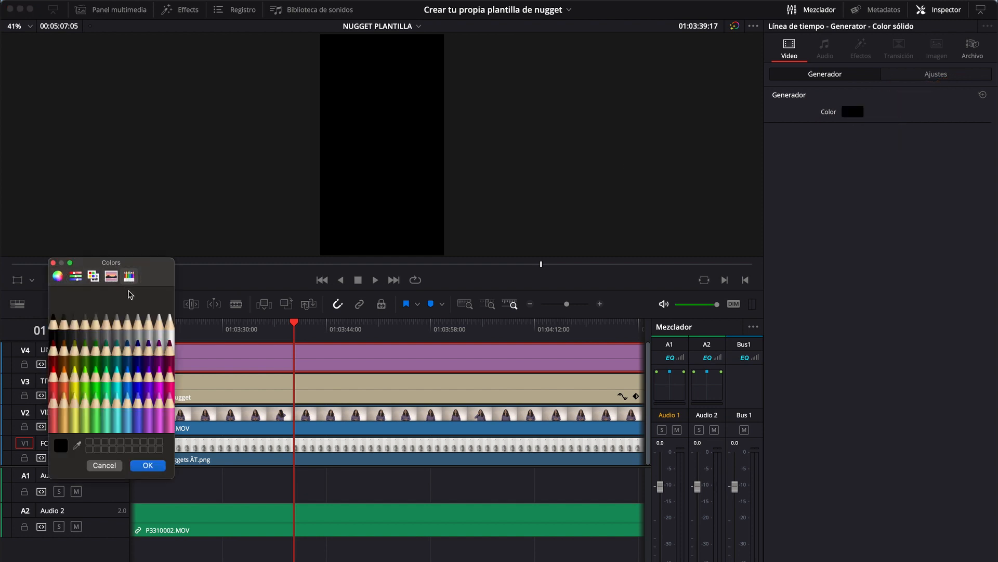
pyautogui.click(117, 362)
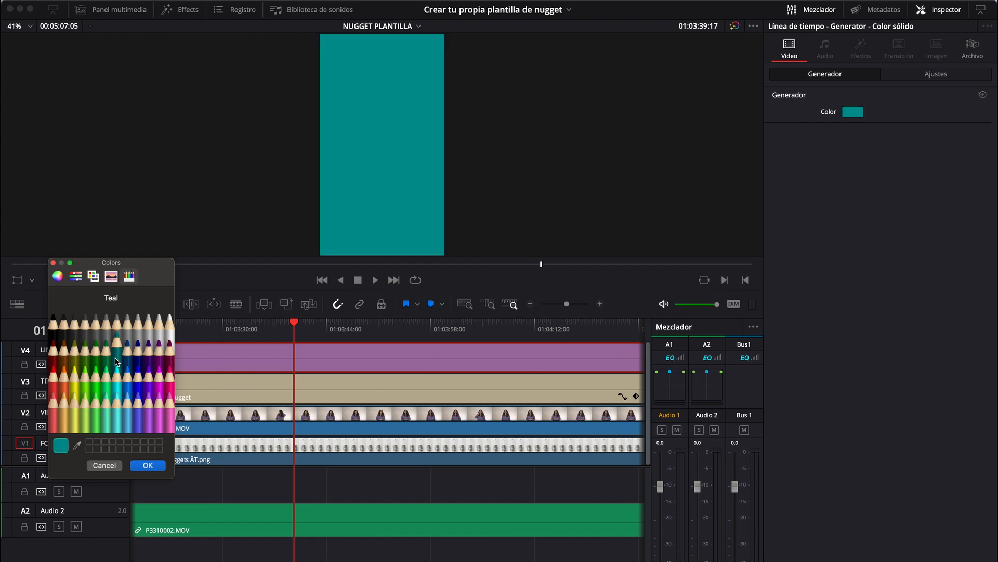
pyautogui.click(147, 465)
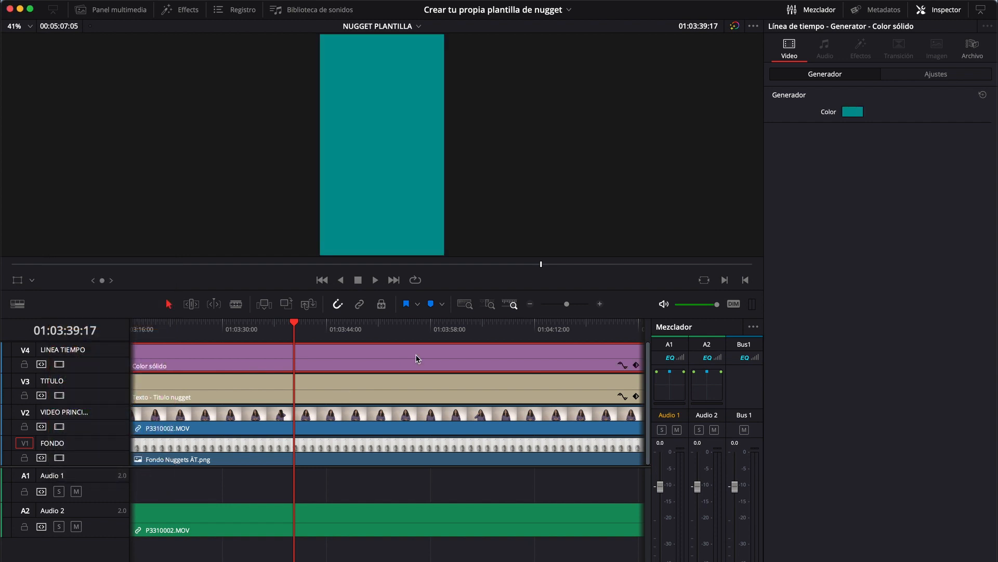
pyautogui.click(931, 76)
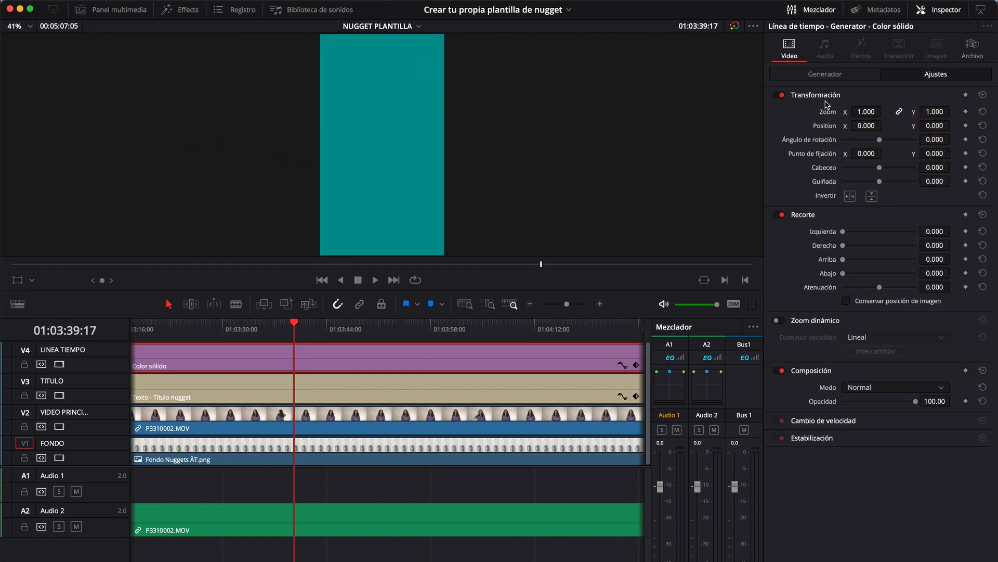
# Try resizing the solid color proportionally with the linked X and Y zoom, and restore its full size
pyautogui.moveTo(875, 112); pyautogui.dragTo(832, 112)
pyautogui.hscroll(-5, 285, 416)
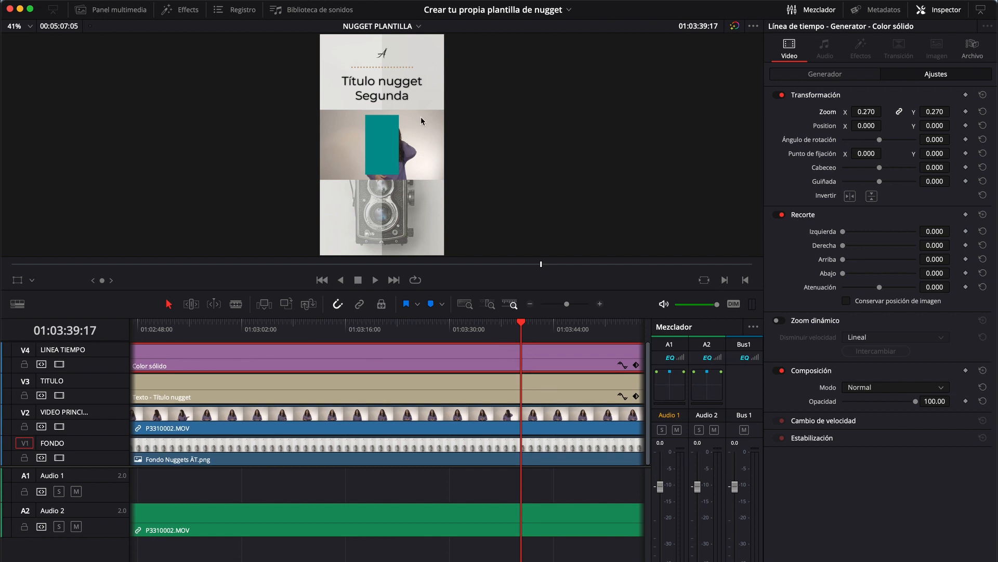
pyautogui.moveTo(864, 112); pyautogui.dragTo(952, 112)
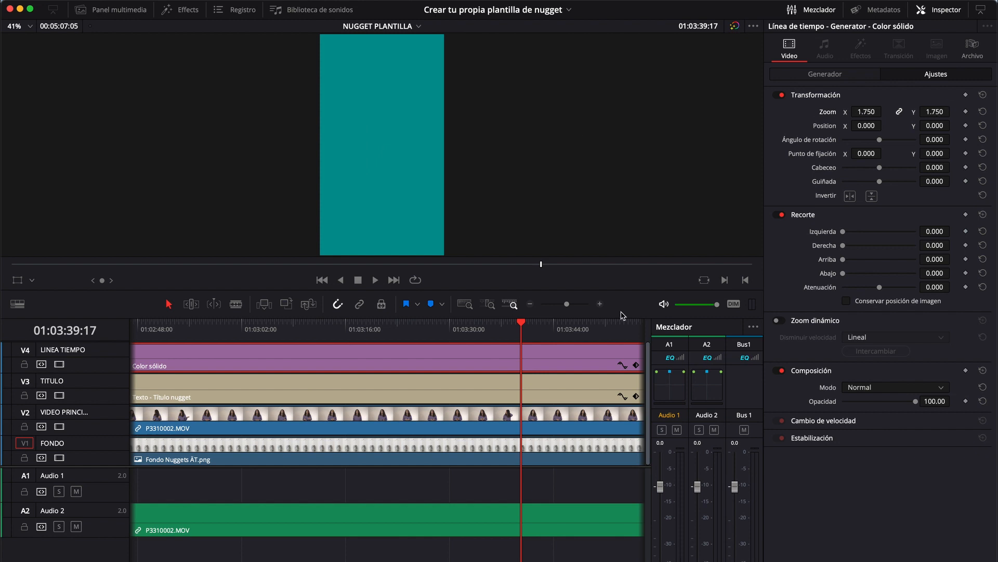
pyautogui.moveTo(866, 112); pyautogui.dragTo(835, 114)
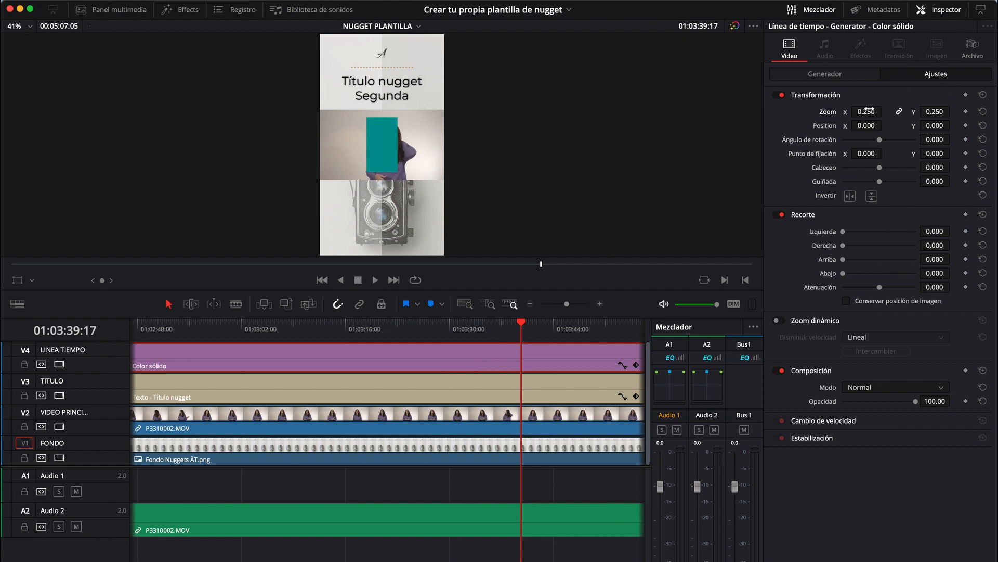
pyautogui.moveTo(866, 112)
pyautogui.mouseDown()
pyautogui.moveTo(897, 110)
pyautogui.moveTo(880, 111)
pyautogui.mouseUp()
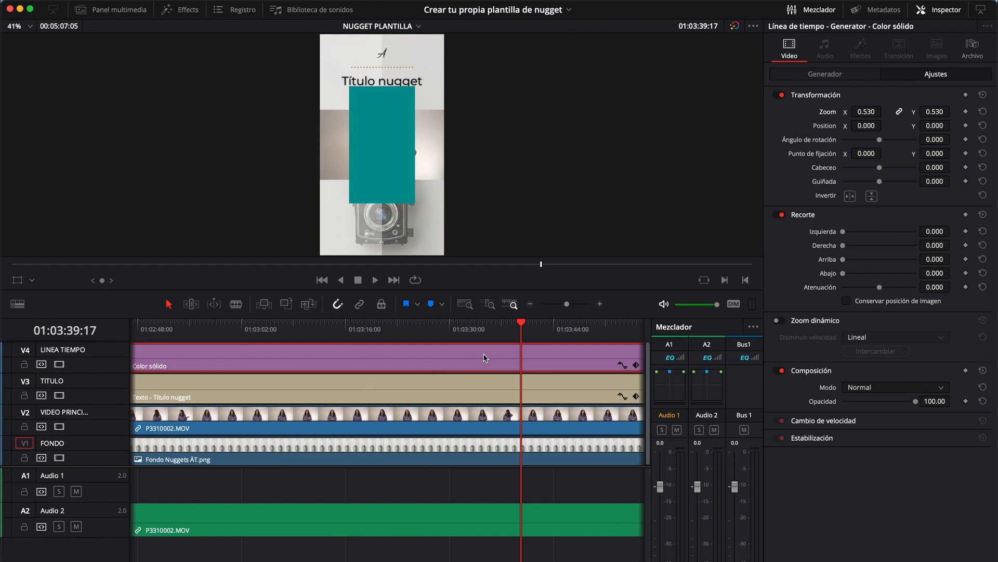
pyautogui.click(983, 111)
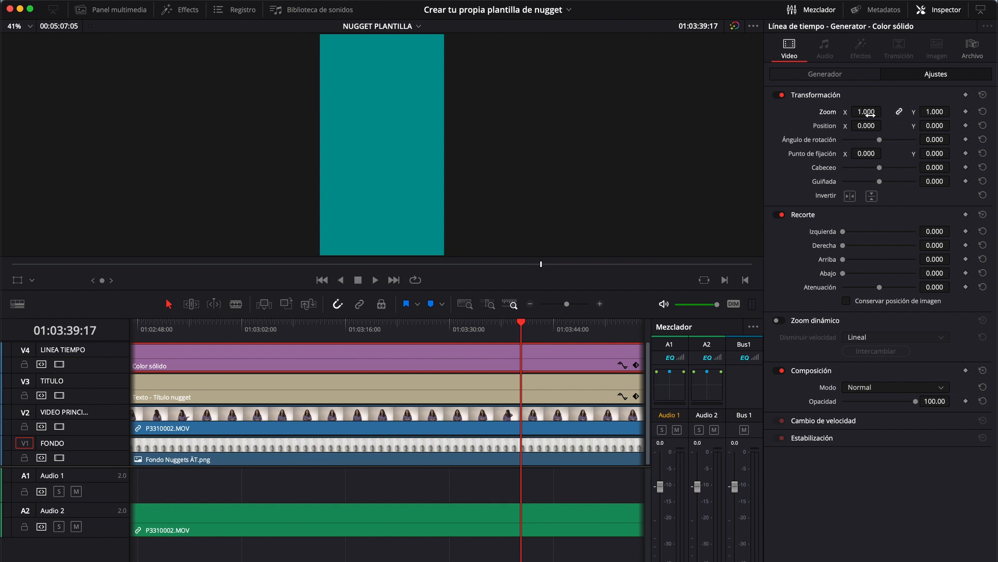
pyautogui.click(899, 113)
pyautogui.moveTo(861, 113); pyautogui.dragTo(837, 113)
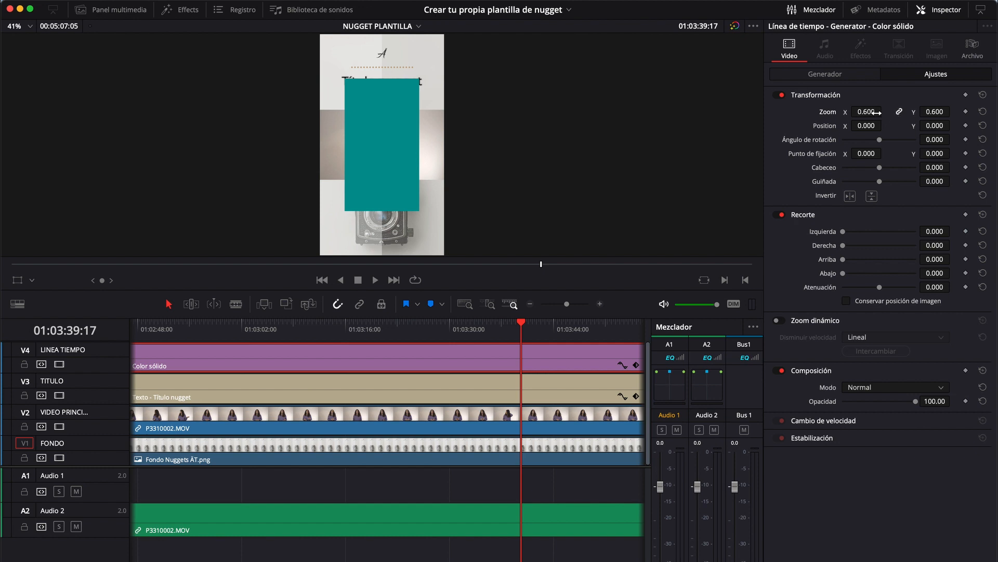
pyautogui.press('super+z')
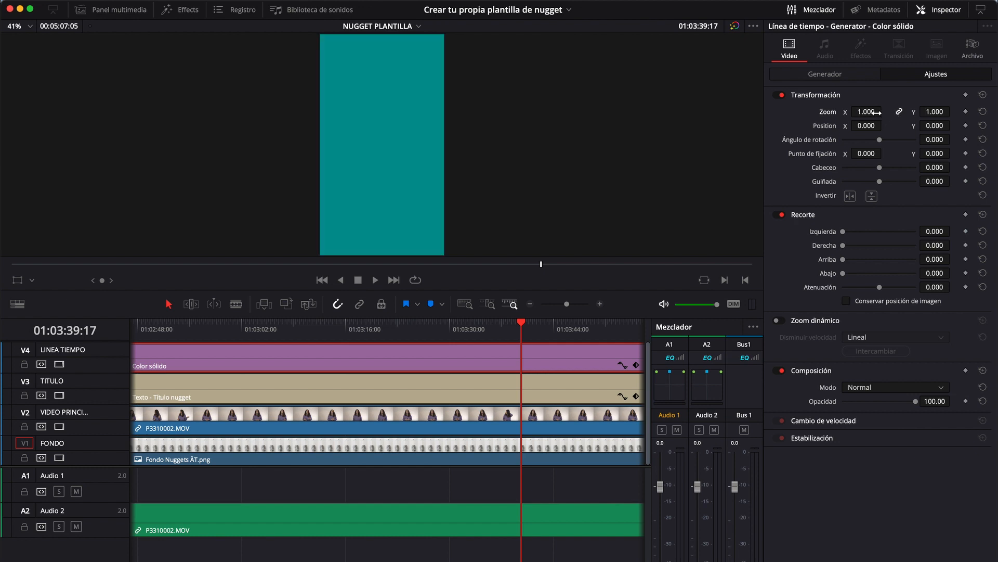
# Turn the solid color into a thin line along the presenter video's lower edge, with unlinked Y zoom 0.010 and Y position -298
pyautogui.click(902, 112)
pyautogui.moveTo(936, 112); pyautogui.dragTo(882, 130)
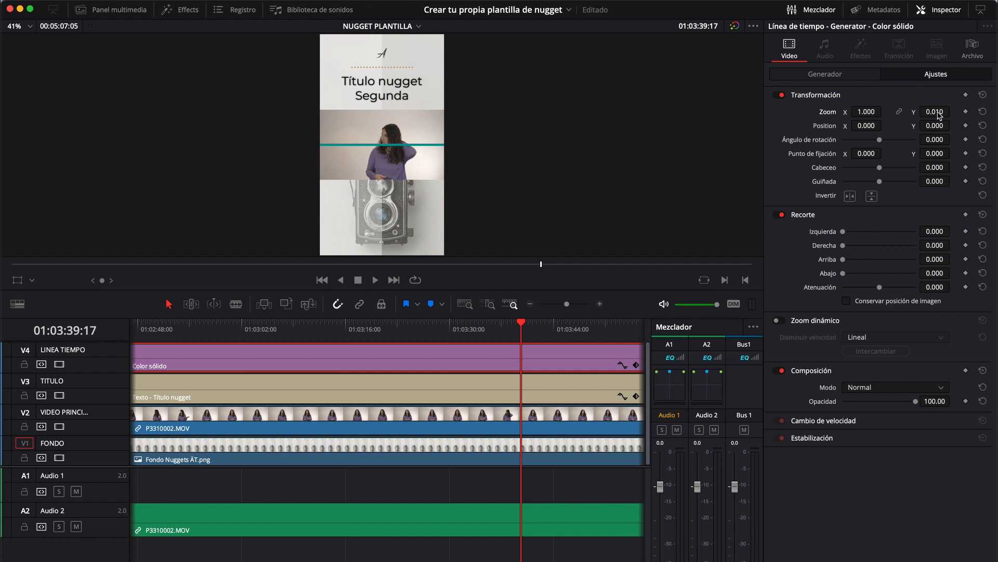
pyautogui.moveTo(936, 125); pyautogui.dragTo(772, 195)
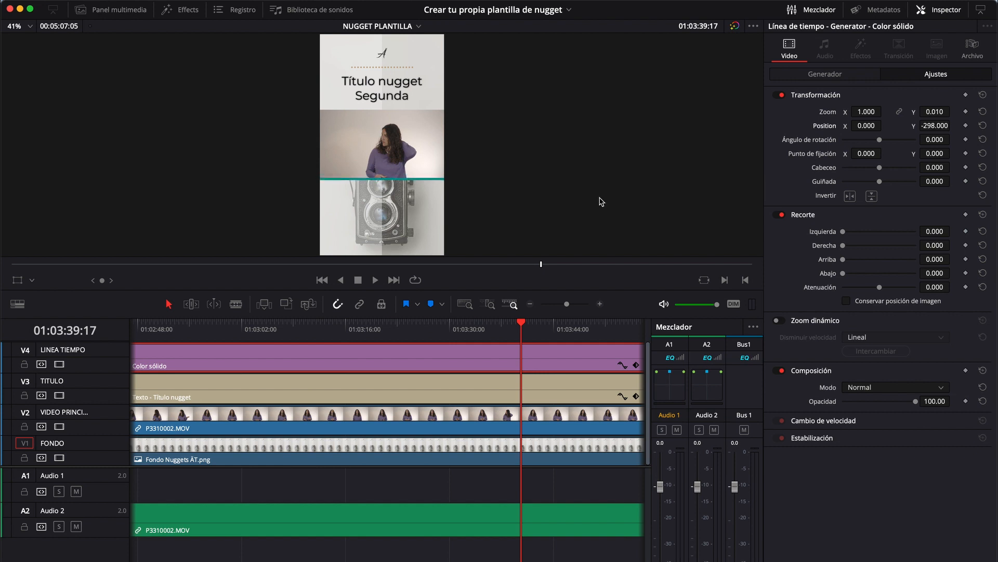
# Examine the teal line's placement under the presenter video at several magnifications, and fit the whole frame in the viewer again
pyautogui.scroll(5, 367, 183)
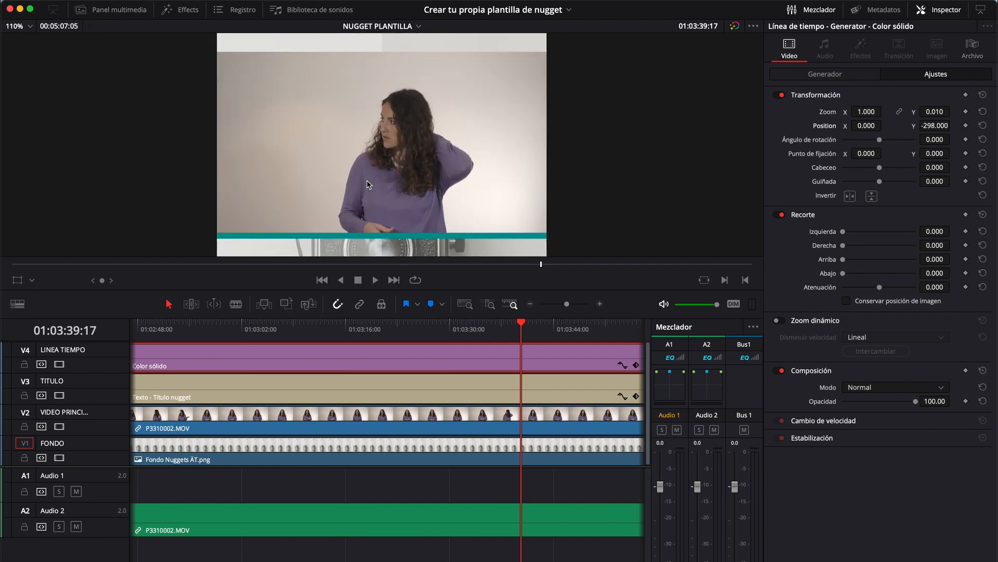
pyautogui.scroll(-4, 367, 182)
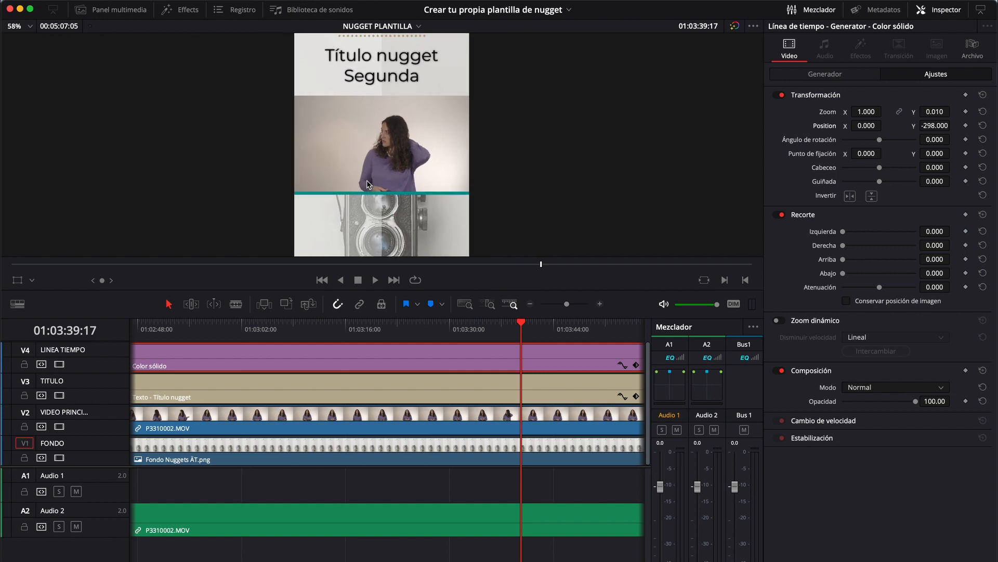
pyautogui.scroll(3, 368, 184)
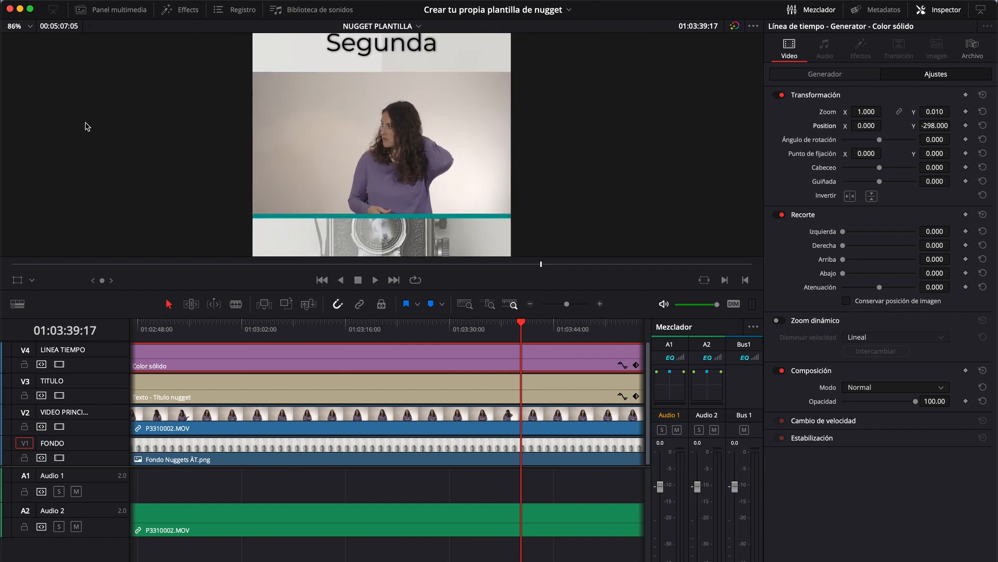
pyautogui.click(29, 26)
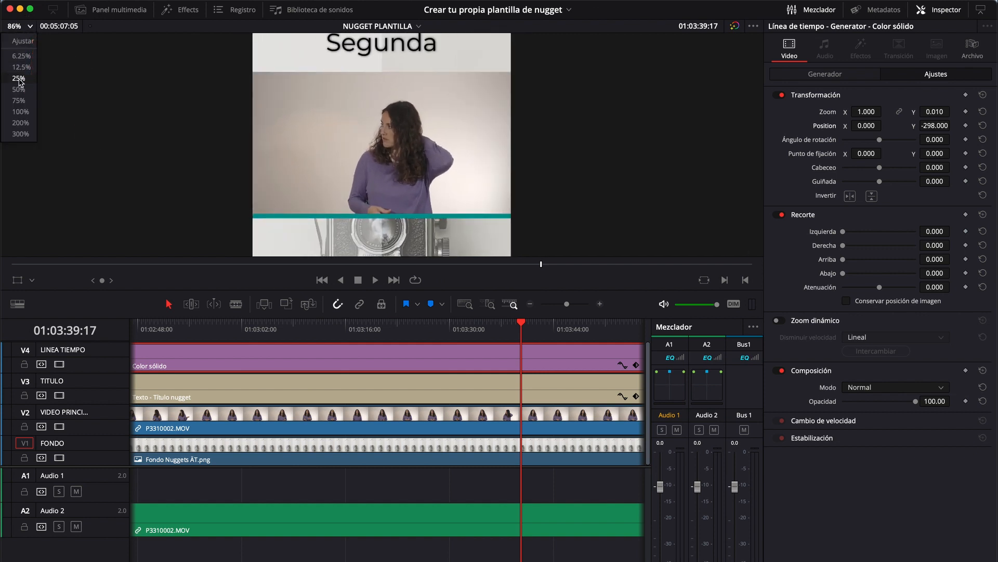
pyautogui.click(19, 78)
pyautogui.click(26, 26)
pyautogui.click(20, 122)
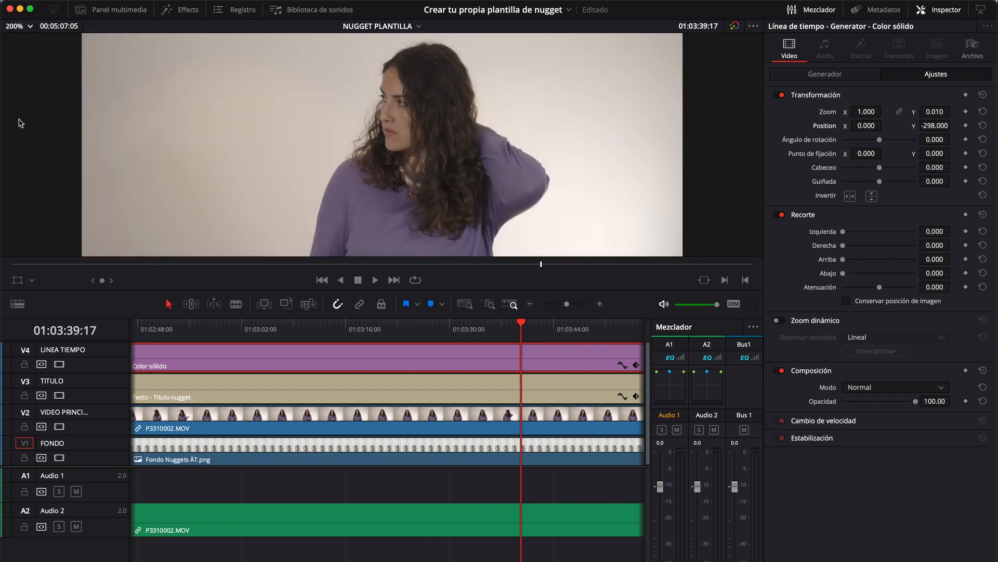
pyautogui.scroll(-4, 249, 126)
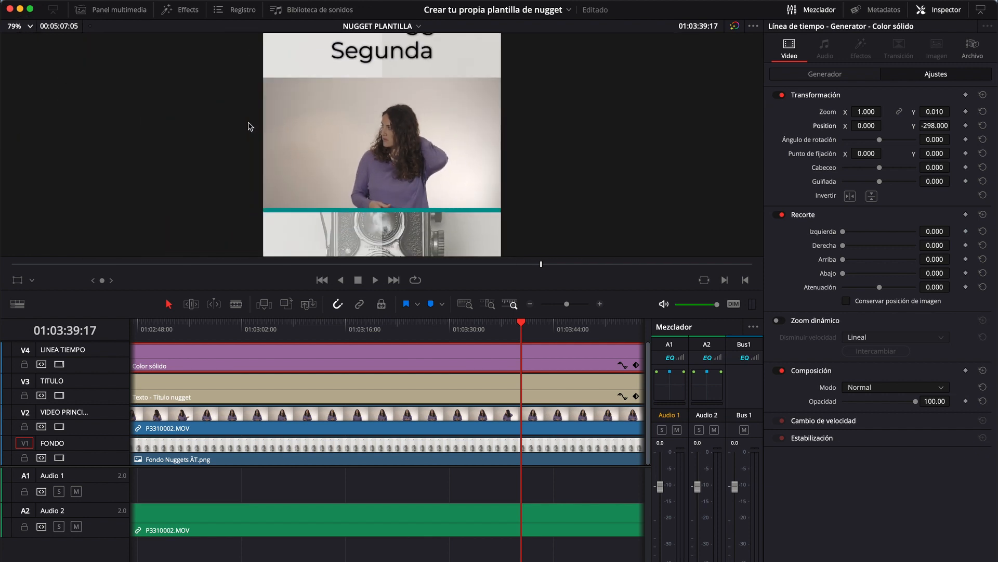
pyautogui.click(30, 27)
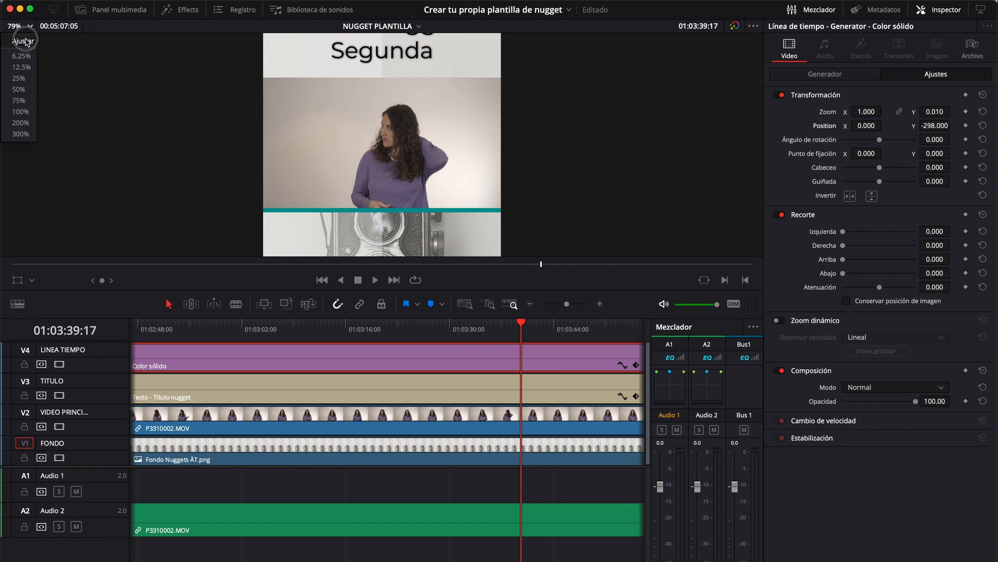
pyautogui.click(26, 41)
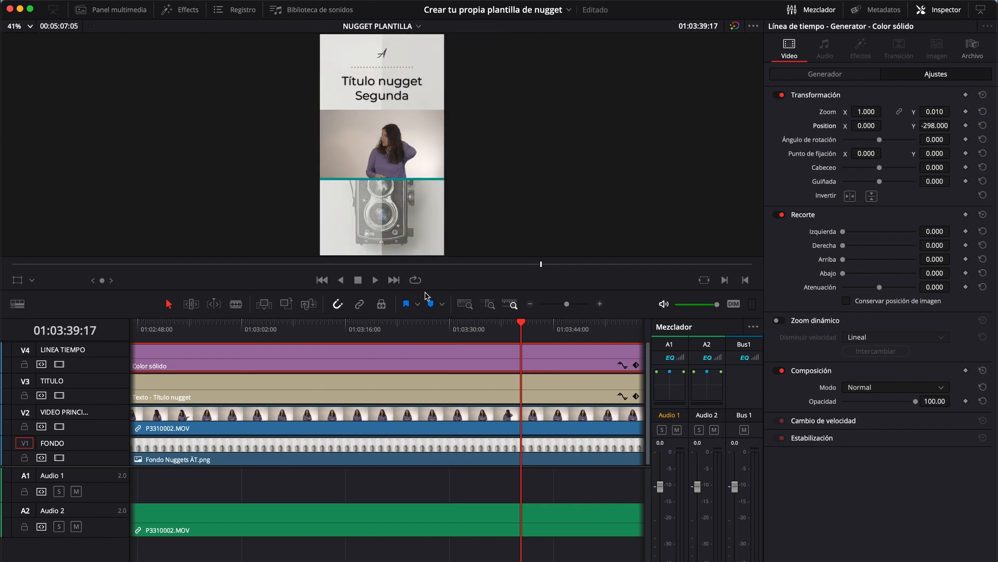
# Enlarge the viewer and fit the full length of the clips in the timeline with the LINEA TIEMPO track in view
pyautogui.moveTo(426, 291); pyautogui.dragTo(431, 366)
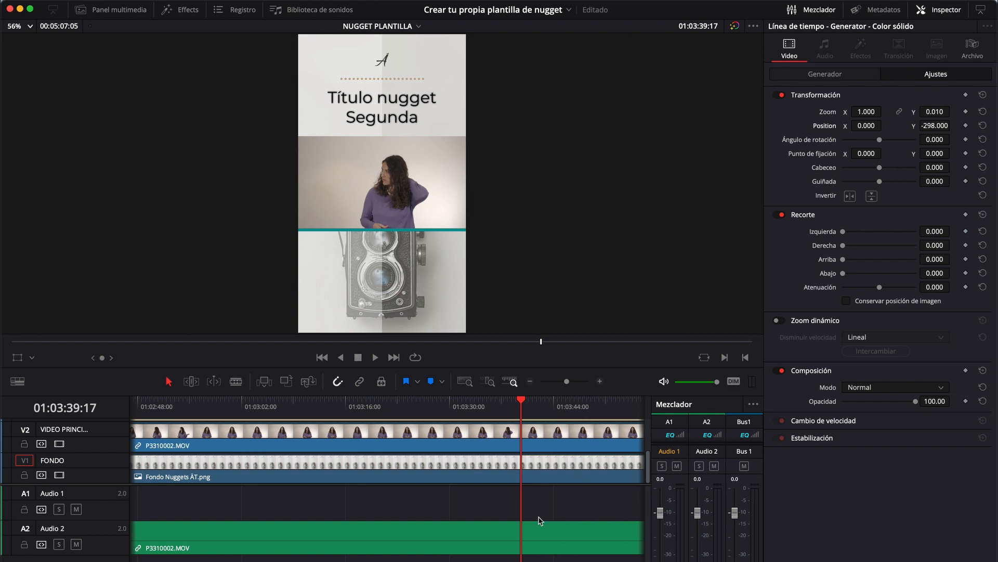
pyautogui.scroll(-6, 539, 521)
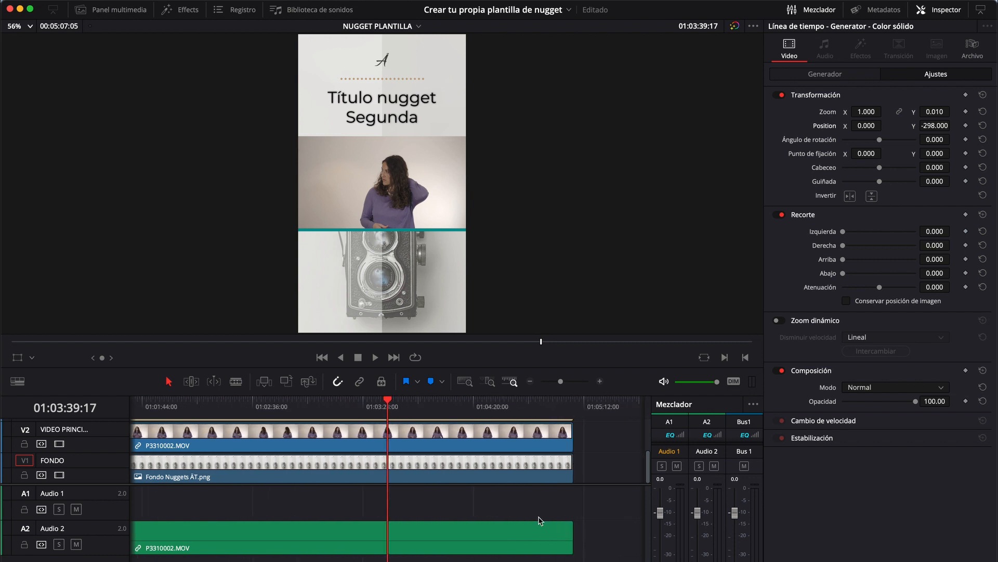
pyautogui.moveTo(246, 413); pyautogui.dragTo(130, 403)
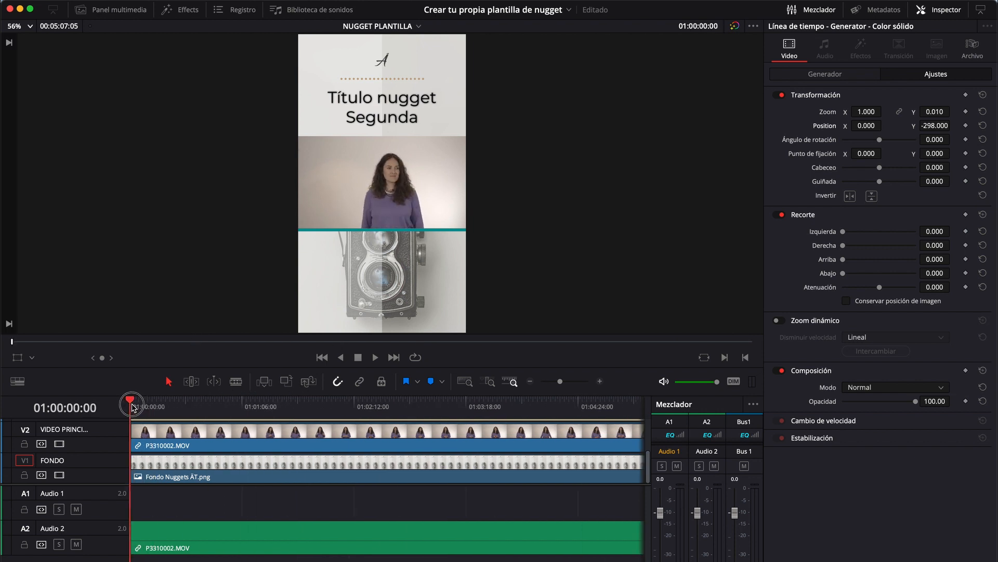
pyautogui.scroll(3, 174, 465)
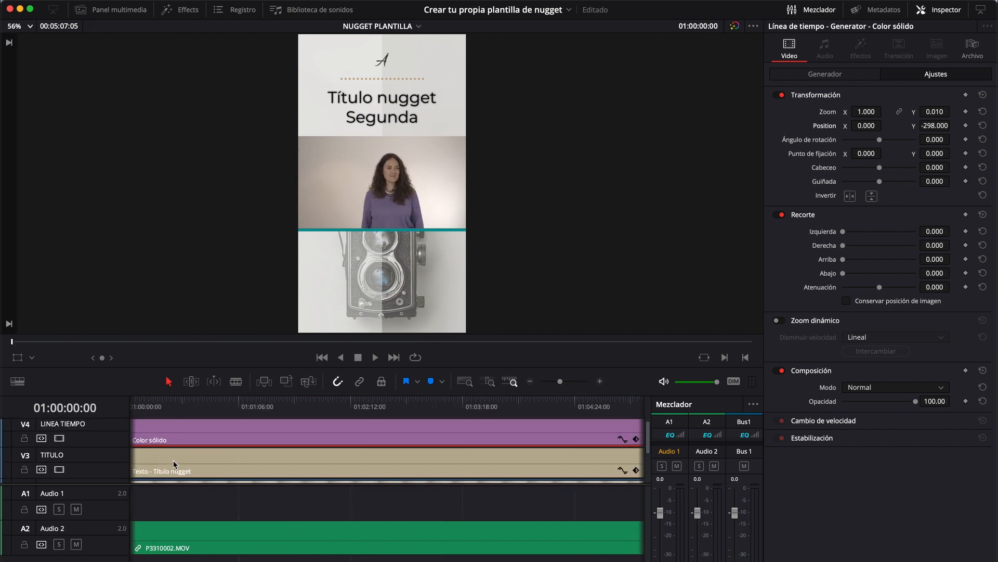
pyautogui.press('super+minus')
# Add a Position keyframe to the teal line at the end of its clip, at 01:05:07:05
pyautogui.moveTo(464, 401); pyautogui.dragTo(480, 401)
pyautogui.scroll(1, 429, 430)
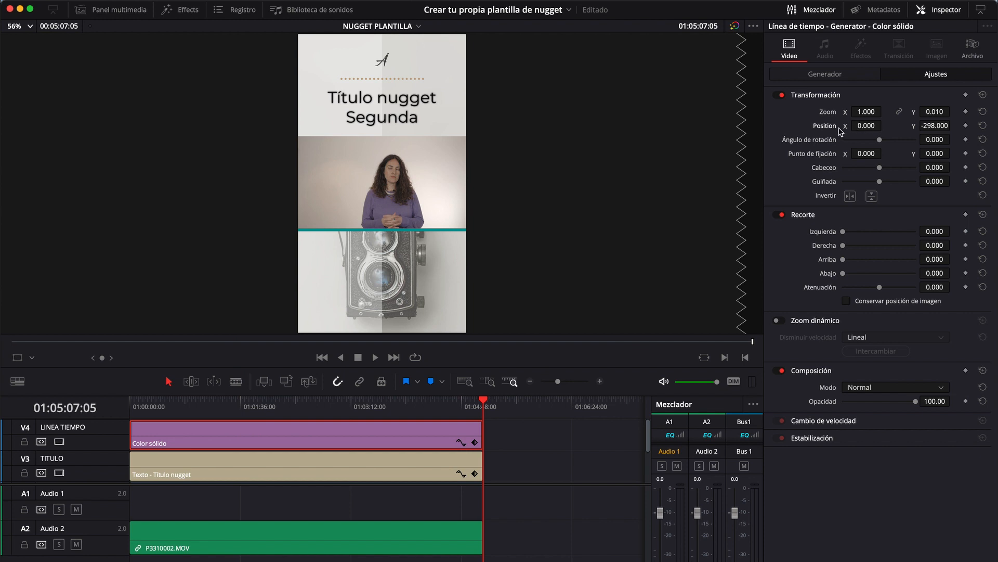
pyautogui.click(965, 126)
# Add a Position keyframe at the clip's start, 01:00:00:00, with X set to -1082 so the line begins outside the frame
pyautogui.moveTo(448, 406); pyautogui.dragTo(130, 408)
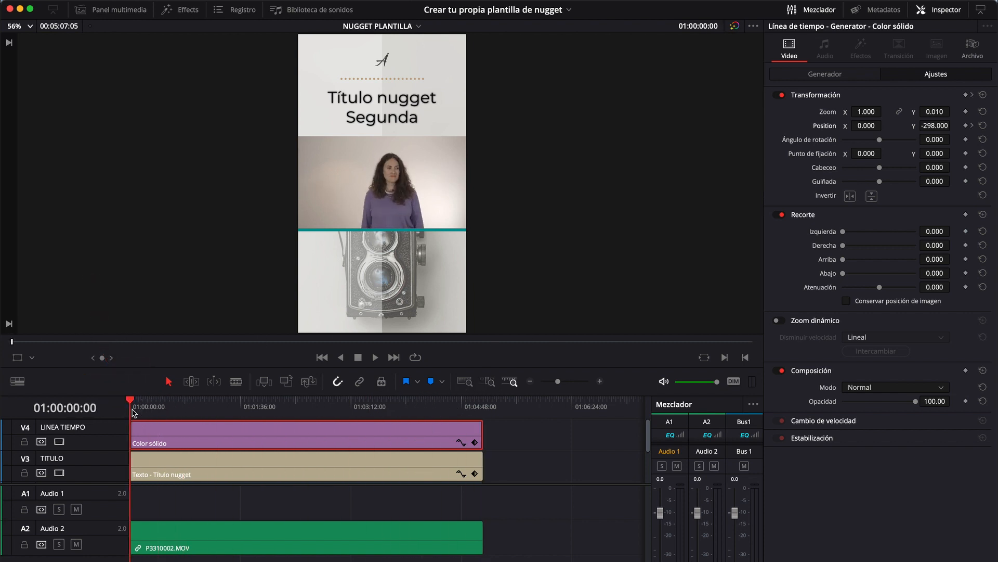
pyautogui.click(966, 126)
pyautogui.moveTo(872, 125); pyautogui.dragTo(751, 134)
pyautogui.moveTo(857, 130); pyautogui.dragTo(830, 131)
pyautogui.moveTo(944, 126); pyautogui.dragTo(931, 129)
pyautogui.moveTo(871, 125); pyautogui.dragTo(798, 130)
pyautogui.moveTo(551, 152); pyautogui.dragTo(481, 163)
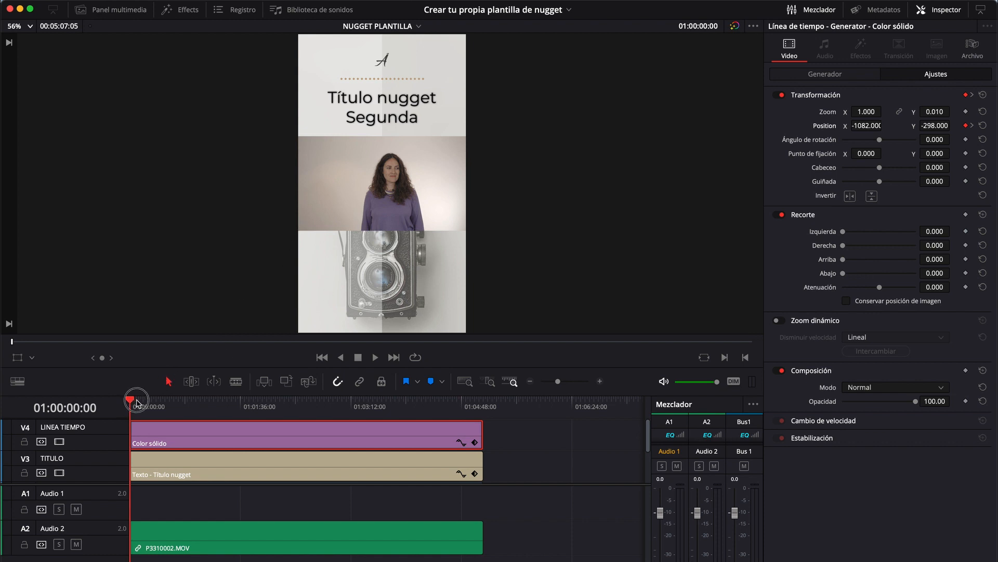
# Scrub through the teal line's animation and show the keyframes of the LINEA TIEMPO clip in the timeline
pyautogui.moveTo(133, 402); pyautogui.dragTo(478, 401)
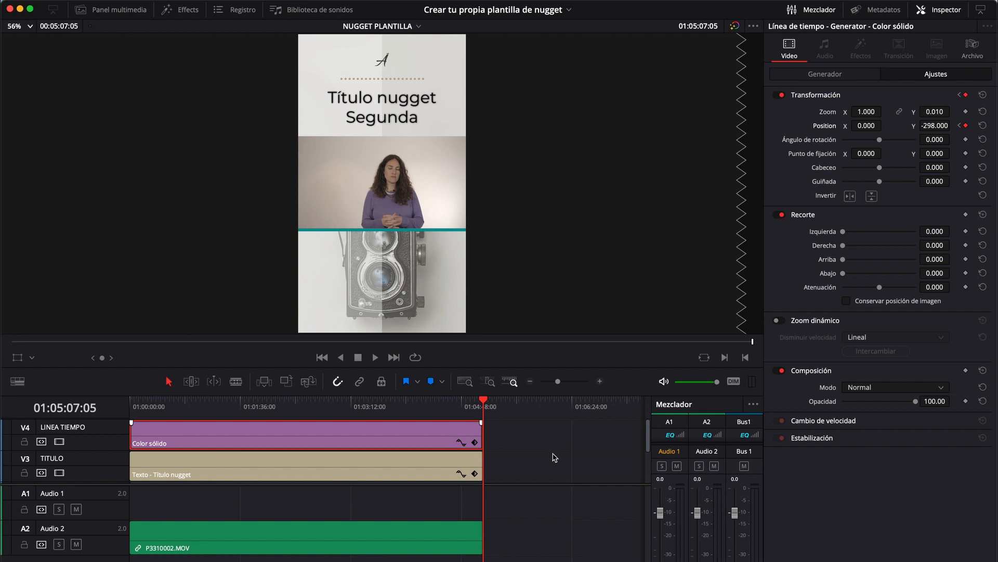
pyautogui.click(476, 444)
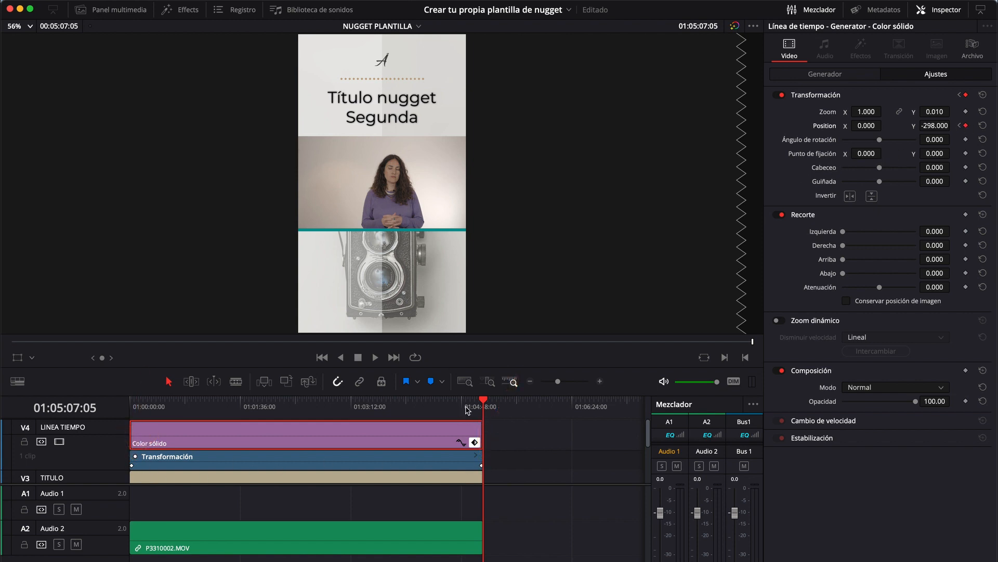
pyautogui.click(466, 408)
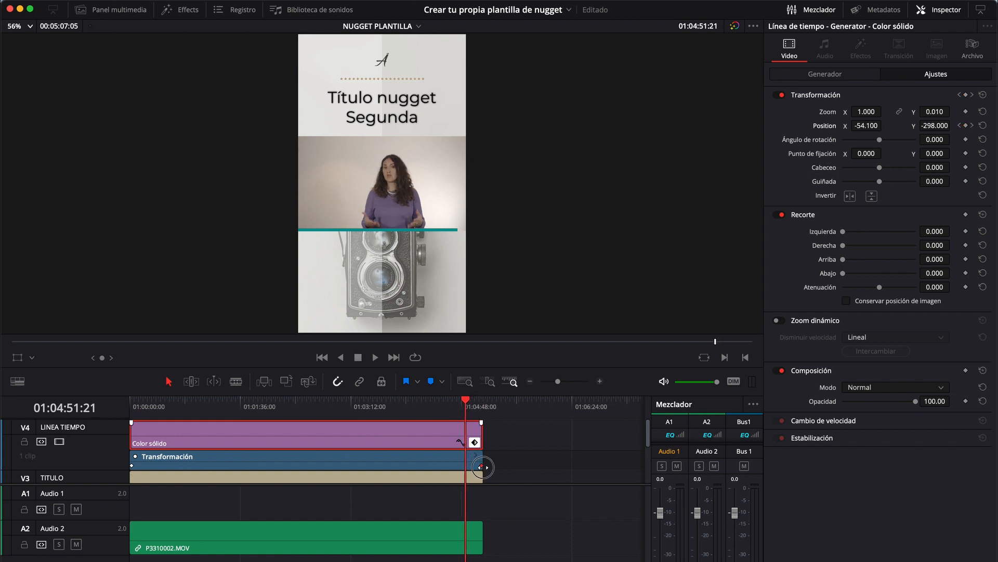
# Try moving the teal line's end keyframe to an earlier time and return it to the clip's end at 01:05:07:05
pyautogui.moveTo(481, 466); pyautogui.dragTo(415, 465)
pyautogui.click(414, 408)
pyautogui.moveTo(415, 408); pyautogui.dragTo(466, 406)
pyautogui.moveTo(414, 465); pyautogui.dragTo(467, 465)
pyautogui.moveTo(466, 405); pyautogui.dragTo(487, 408)
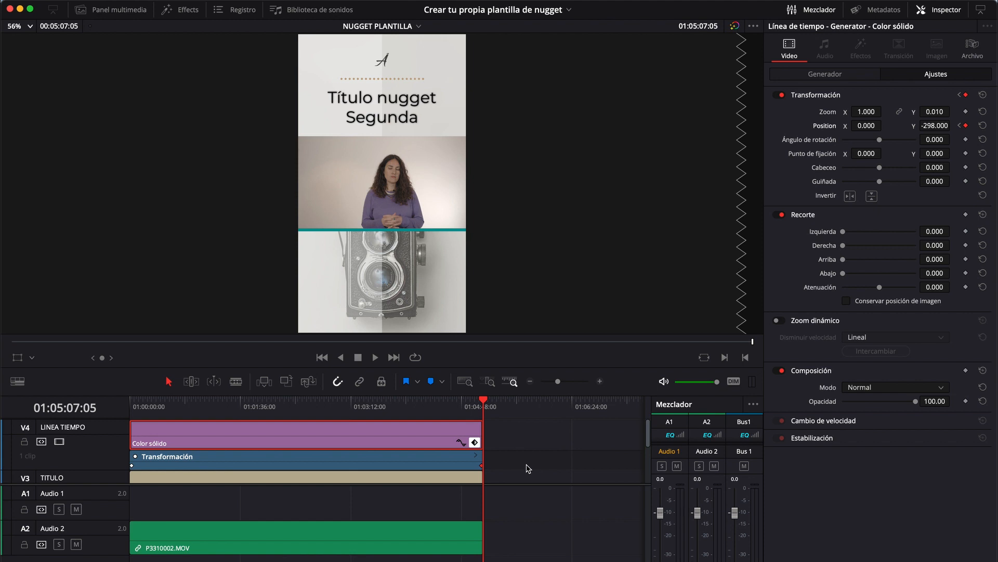
# Enlarge the timeline area and its video section so that all four video tracks are in view
pyautogui.press('super+minus')
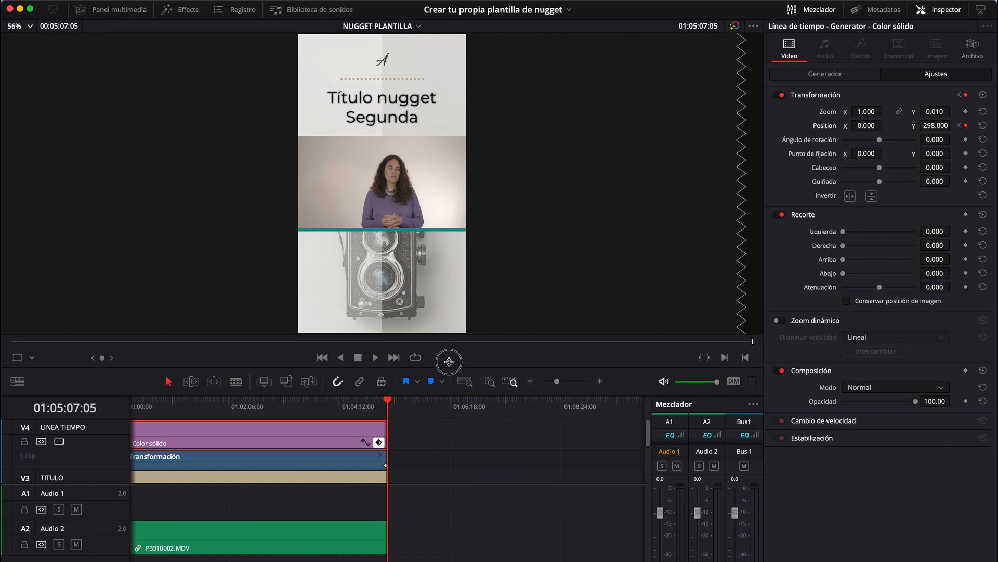
pyautogui.moveTo(449, 372); pyautogui.dragTo(447, 212)
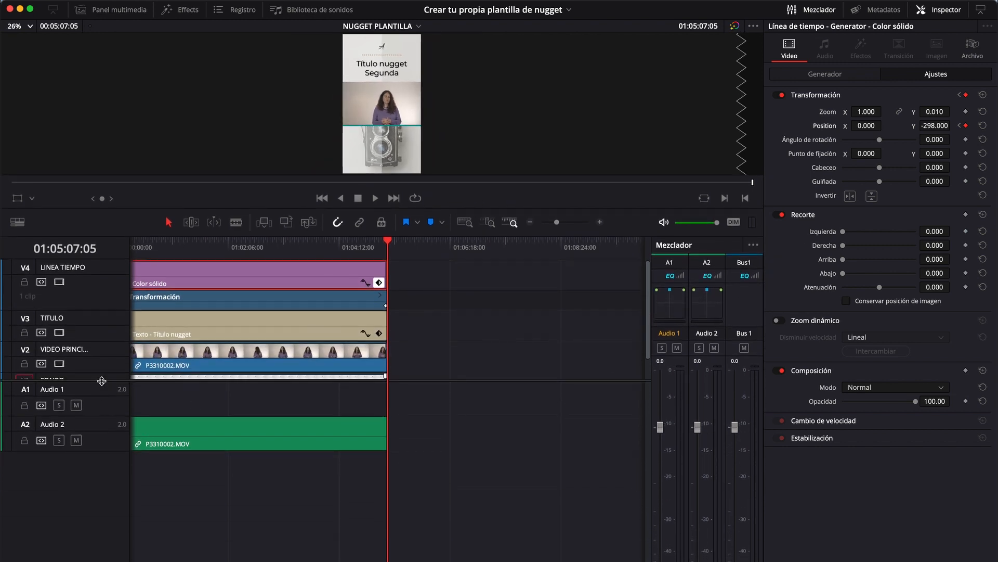
pyautogui.moveTo(101, 380); pyautogui.dragTo(101, 468)
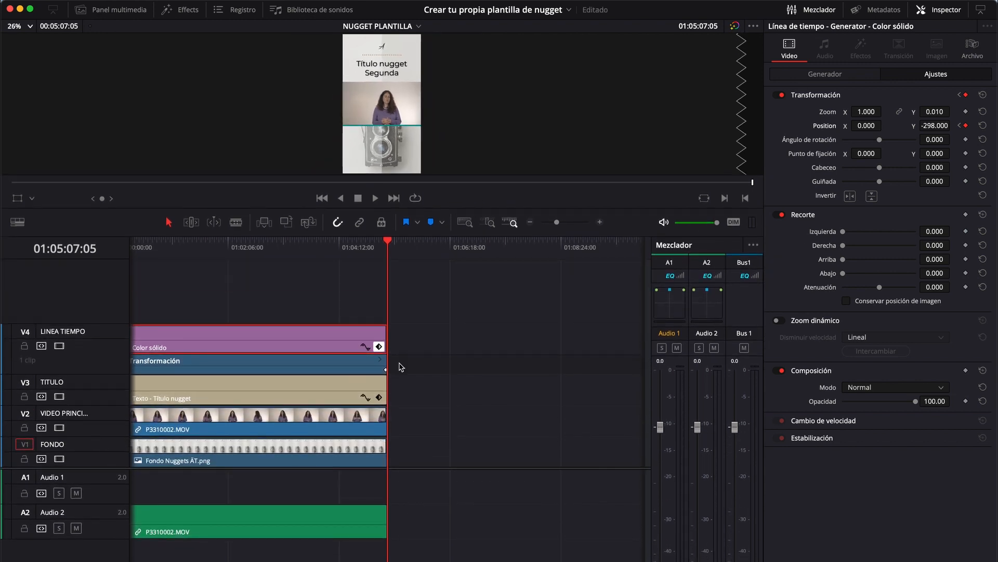
pyautogui.scroll(-10, 479, 397)
pyautogui.scroll(10, 479, 396)
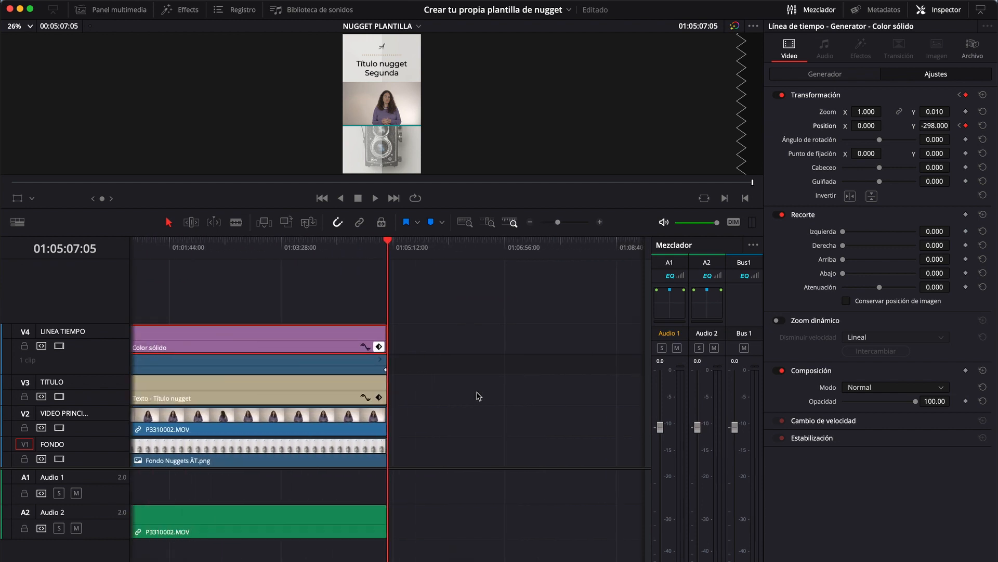
# Lengthen the LINEA TIEMPO and TITULO clips to about 00:07:25:08 and try to extend the presenter video as well
pyautogui.click(384, 336)
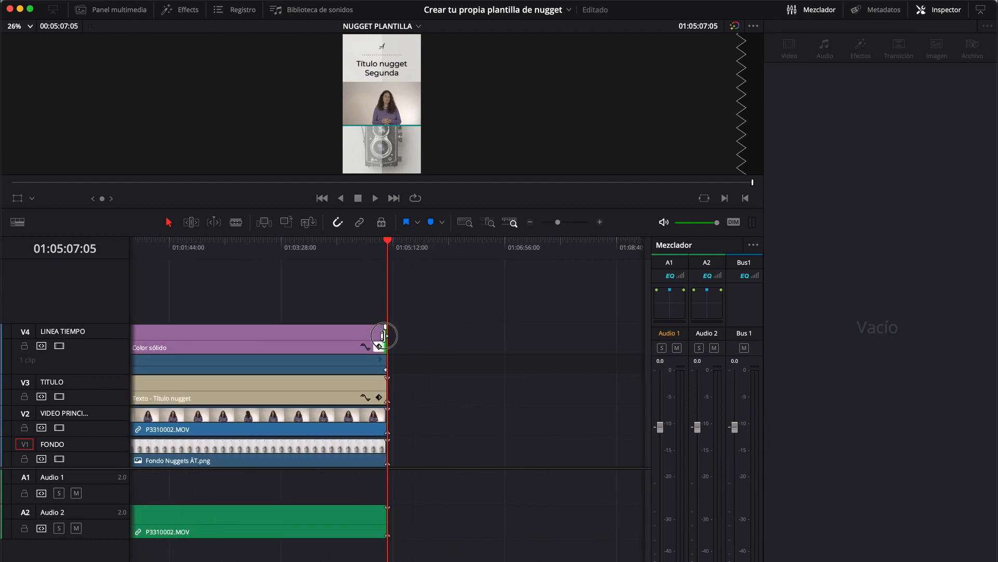
pyautogui.moveTo(385, 335); pyautogui.dragTo(536, 337)
pyautogui.moveTo(379, 386); pyautogui.dragTo(535, 385)
pyautogui.moveTo(382, 417); pyautogui.dragTo(401, 419)
pyautogui.click(382, 416)
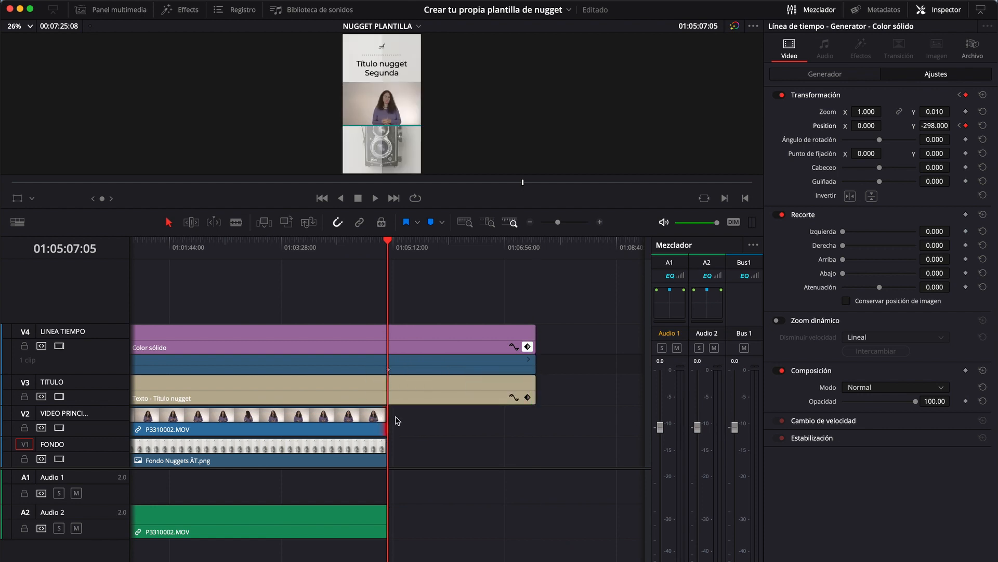
# Shorten the presenter video and the background clip to a duration of 02:35:03
pyautogui.hscroll(-5, 395, 417)
pyautogui.moveTo(455, 415); pyautogui.dragTo(295, 416)
pyautogui.moveTo(622, 327); pyautogui.dragTo(448, 455)
# Trim the teal line and title clips to end with the shortened presenter video, keeping the line's keyframe track expanded
pyautogui.moveTo(606, 338); pyautogui.dragTo(443, 339)
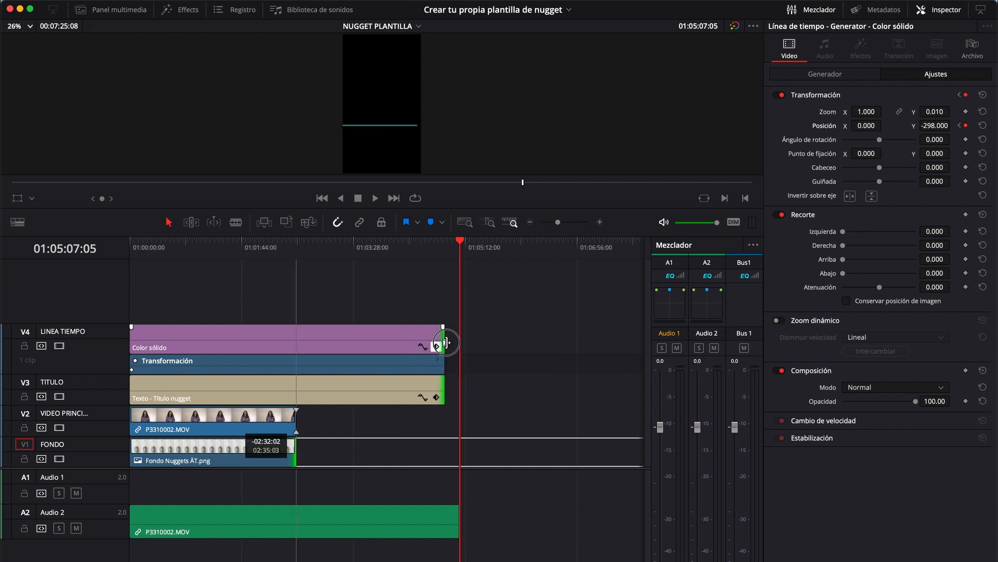
pyautogui.click(448, 347)
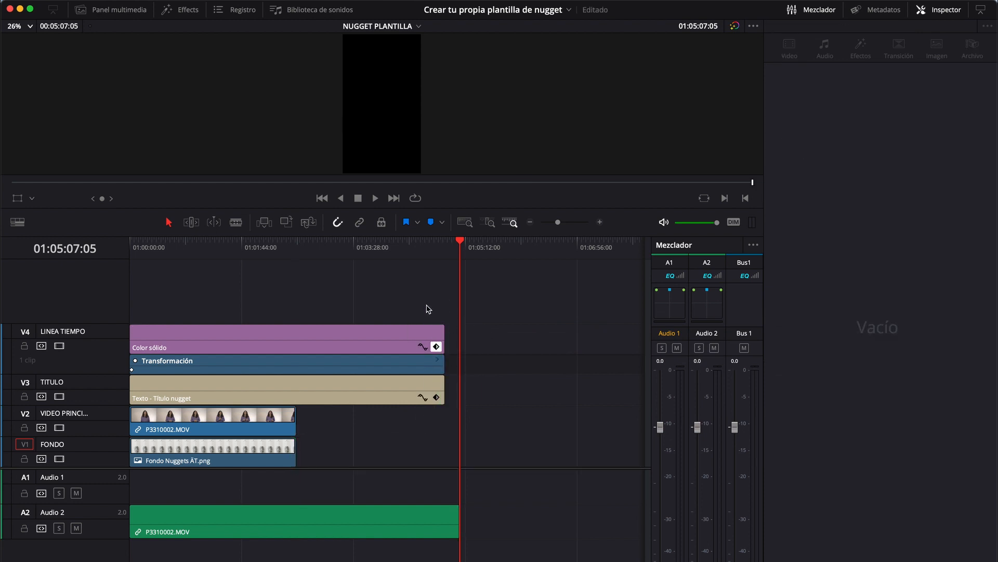
pyautogui.moveTo(493, 337); pyautogui.dragTo(441, 382)
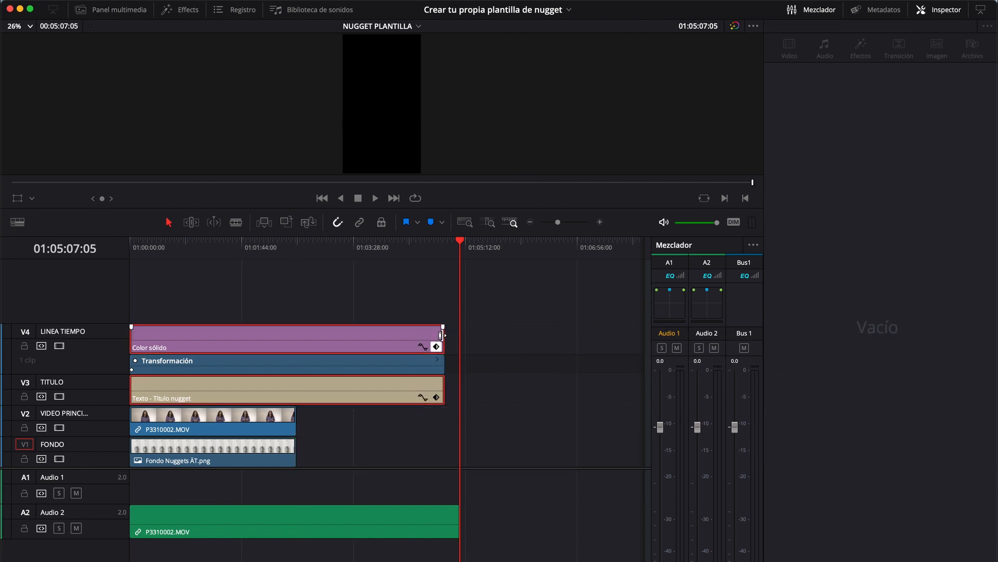
pyautogui.moveTo(444, 345); pyautogui.dragTo(296, 345)
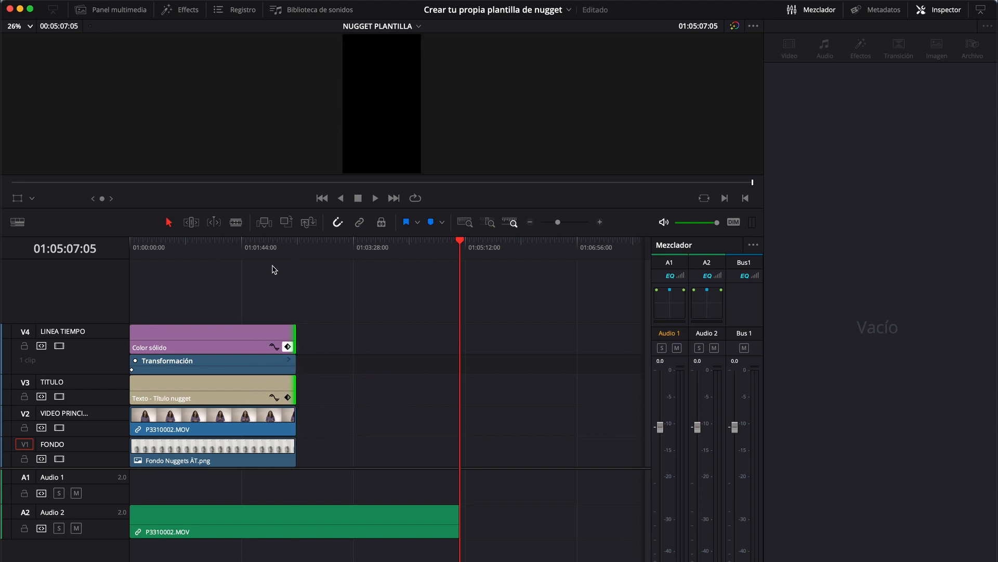
pyautogui.click(289, 347)
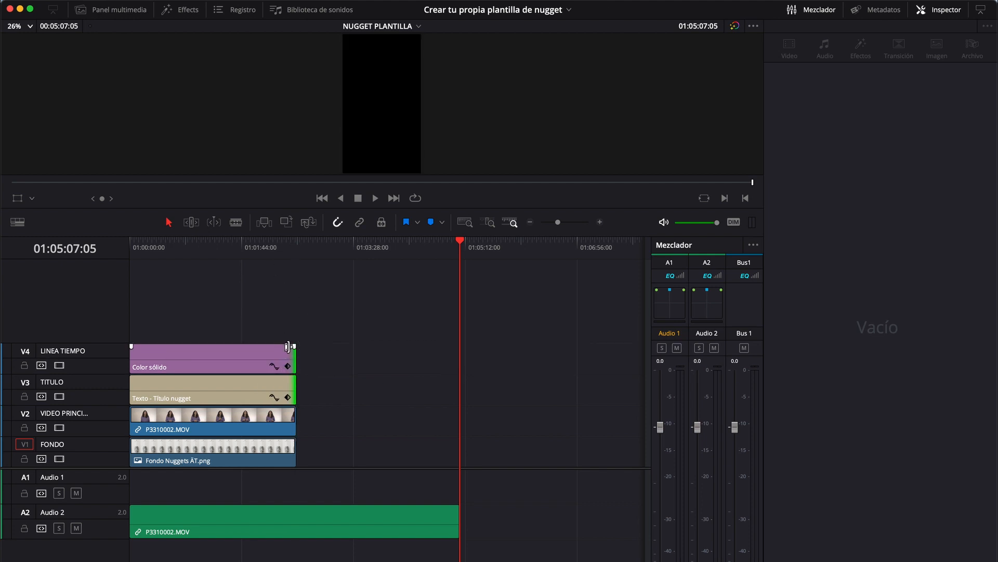
pyautogui.click(288, 347)
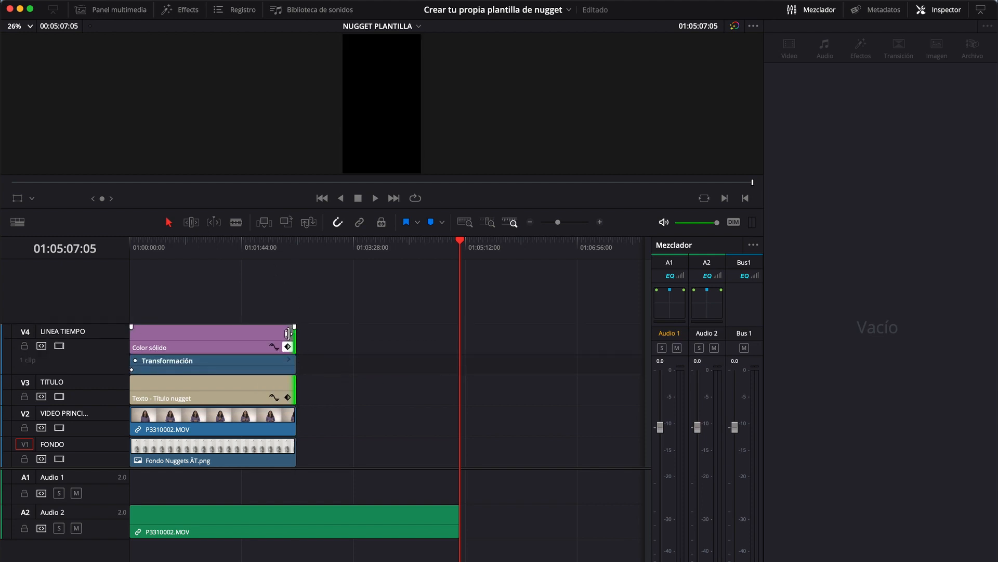
# Bring the line's end keyframe to 01:02:35:03 by temporarily lengthening the line and title clips and trimming them back
pyautogui.moveTo(292, 331); pyautogui.dragTo(523, 330)
pyautogui.moveTo(458, 371); pyautogui.dragTo(270, 369)
pyautogui.click(522, 345)
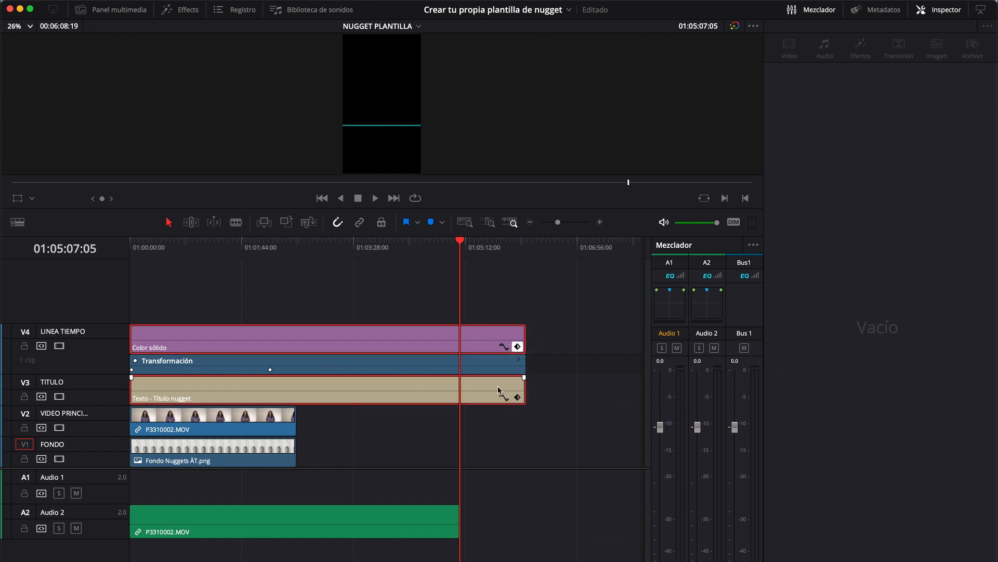
pyautogui.moveTo(517, 346); pyautogui.dragTo(291, 346)
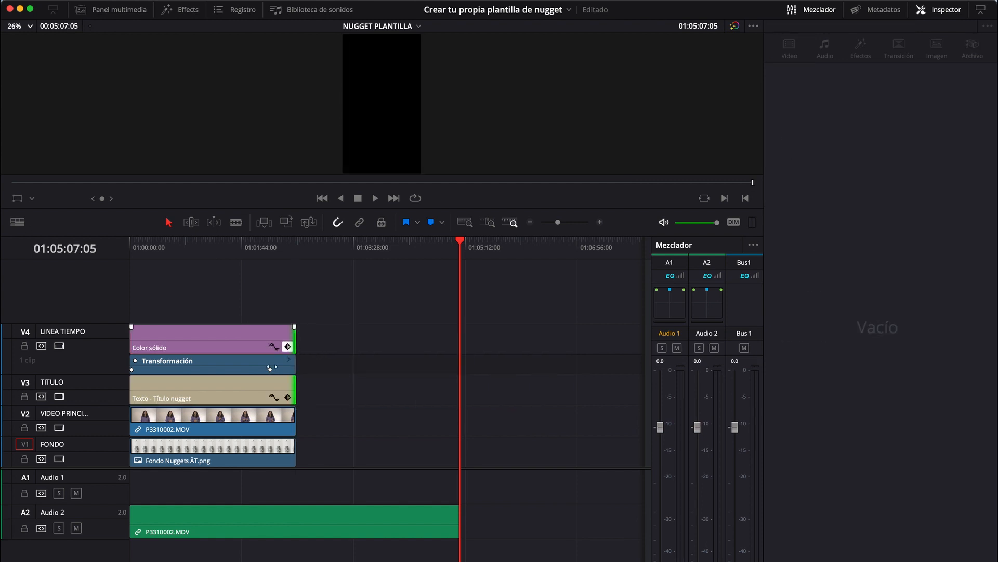
pyautogui.click(285, 339)
pyautogui.click(292, 251)
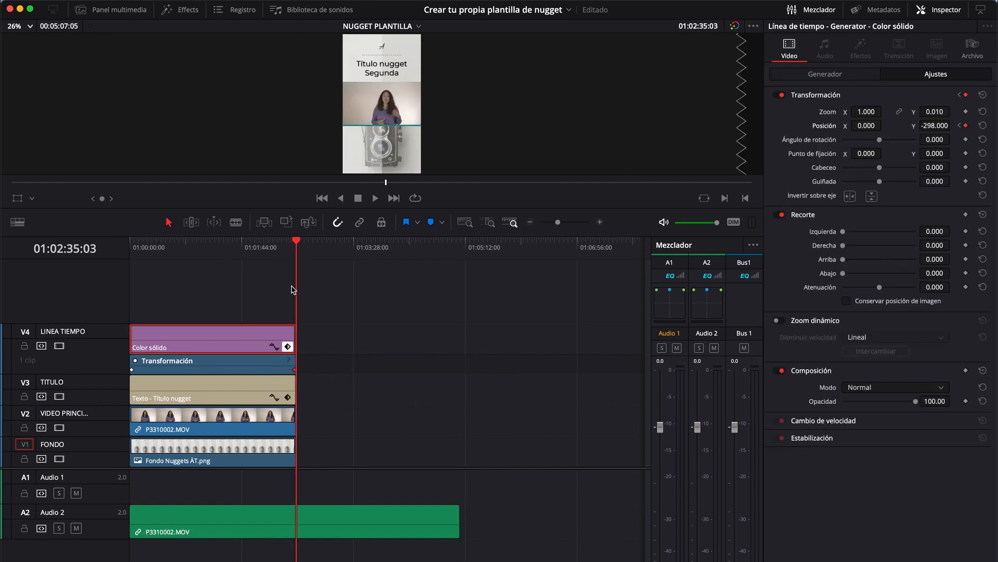
# Review the teal line's movement over the shortened clips in a magnified viewer, up to 01:02:35:03
pyautogui.press('super+equal')
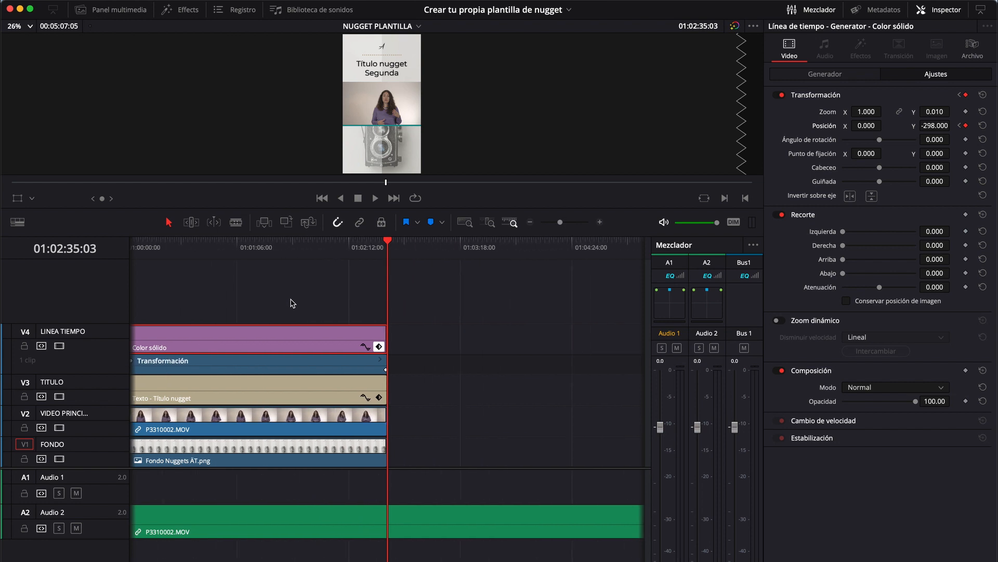
pyautogui.press('super+minus')
pyautogui.moveTo(284, 248); pyautogui.dragTo(236, 248)
pyautogui.scroll(4, 412, 121)
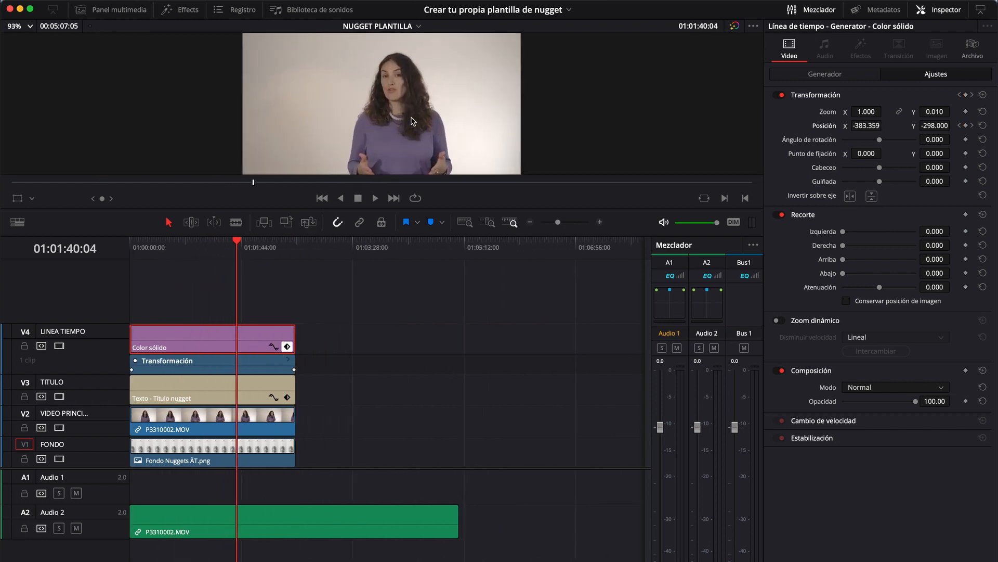
pyautogui.moveTo(245, 245)
pyautogui.mouseDown()
pyautogui.moveTo(179, 248)
pyautogui.moveTo(291, 259)
pyautogui.mouseUp()
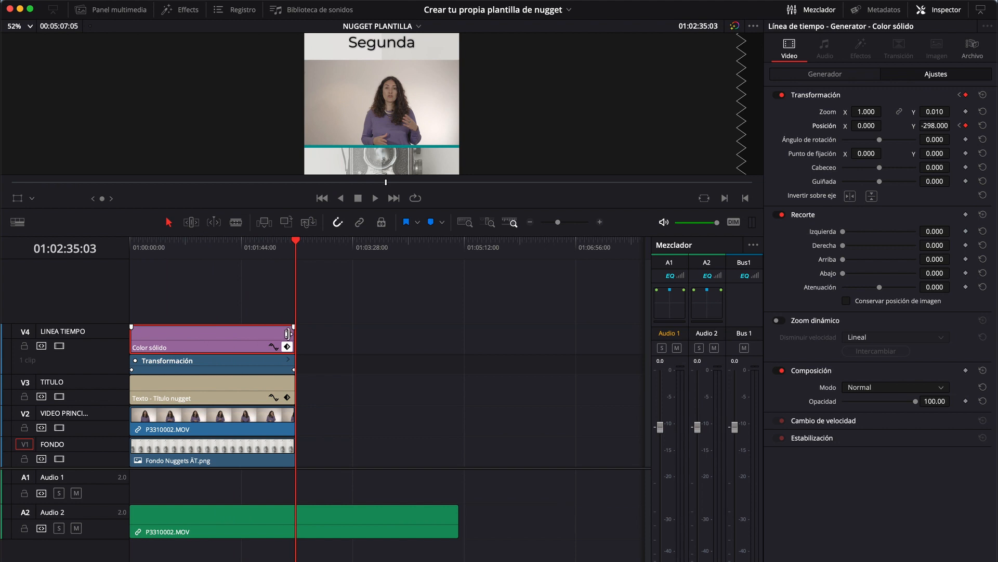
# Lengthen the teal line and title clips to 00:06:23:12 and move the line's end keyframe to the new clip end
pyautogui.moveTo(287, 334); pyautogui.dragTo(539, 333)
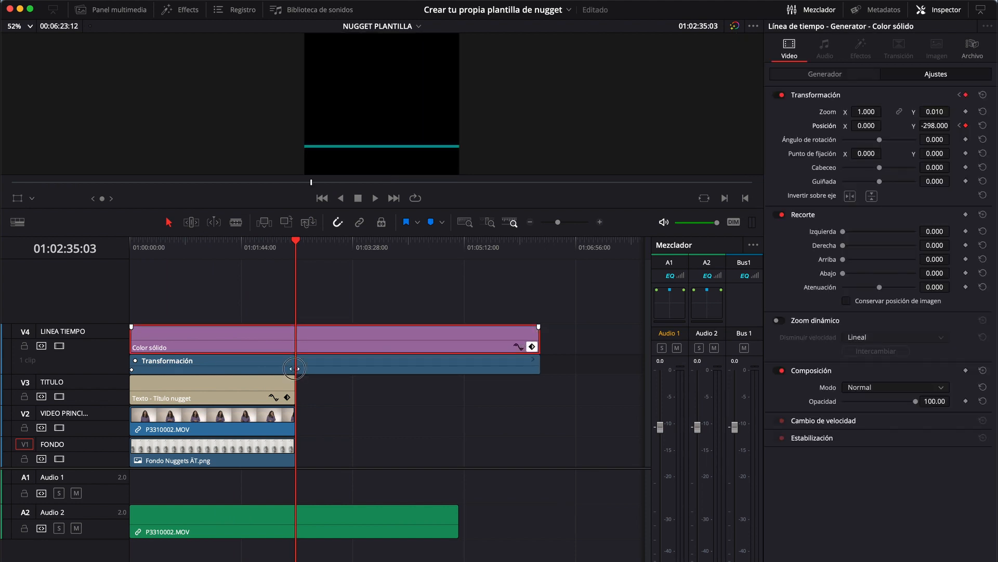
pyautogui.moveTo(293, 398); pyautogui.dragTo(538, 398)
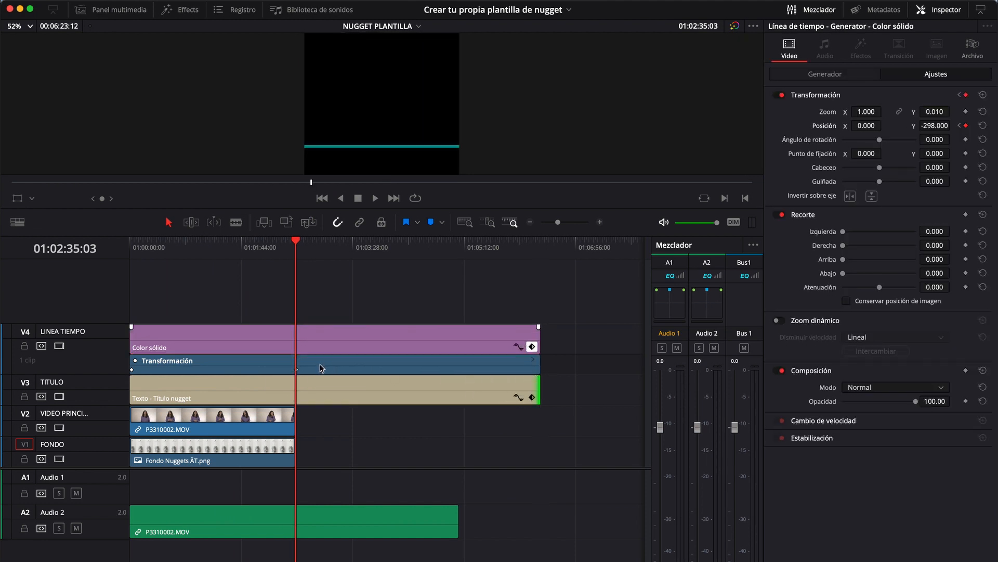
pyautogui.click(254, 243)
pyautogui.moveTo(296, 369); pyautogui.dragTo(538, 370)
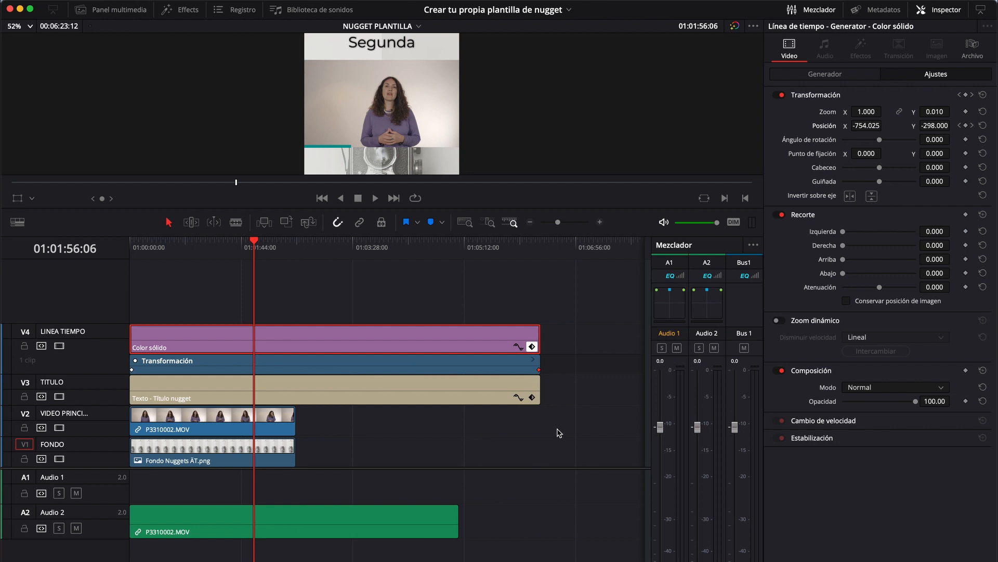
# Give the viewer more height, hide the Inspector, and magnify the timeline around the template clips
pyautogui.scroll(-5, 559, 432)
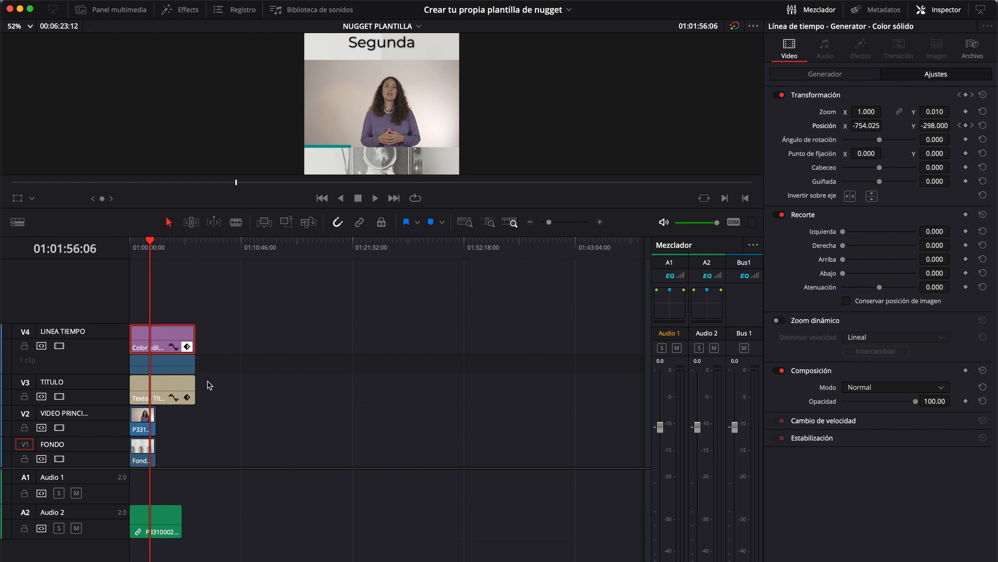
pyautogui.moveTo(365, 209); pyautogui.dragTo(366, 281)
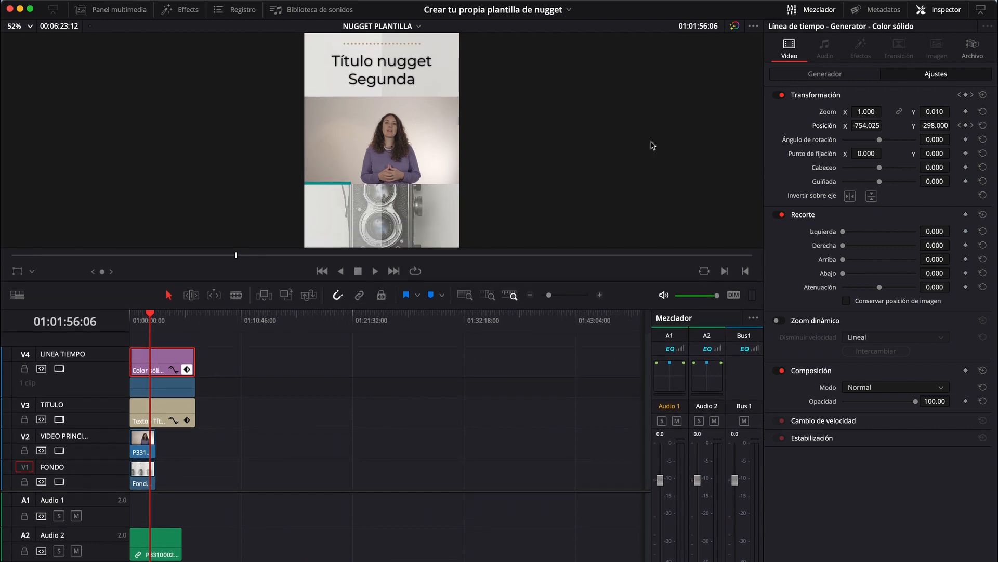
pyautogui.click(941, 9)
pyautogui.scroll(3, 179, 441)
pyautogui.scroll(2, 179, 440)
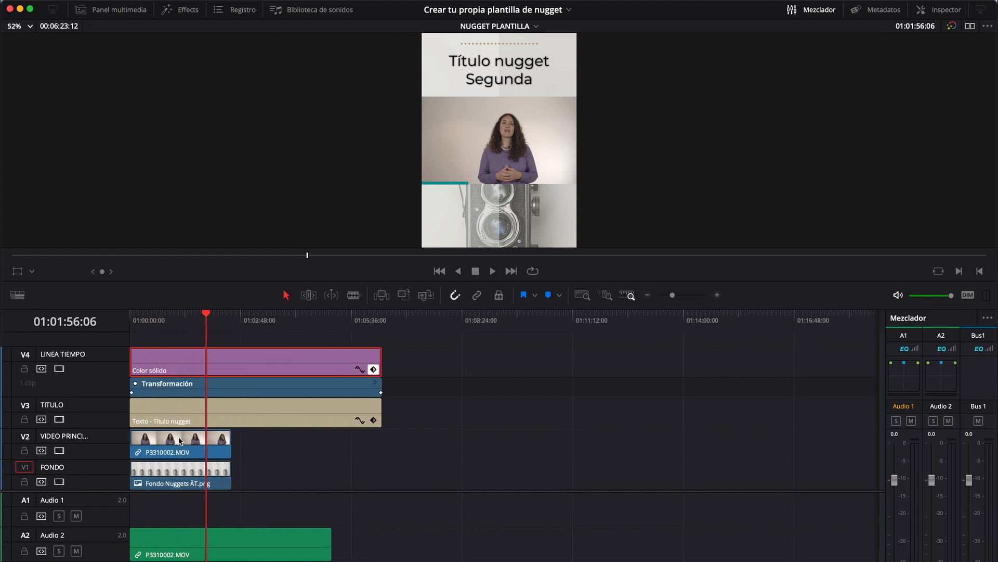
pyautogui.scroll(2, 278, 439)
# Extend the presenter video to its full 05:07:05 and move the teal line's end keyframe to match its end
pyautogui.moveTo(274, 447); pyautogui.dragTo(494, 457)
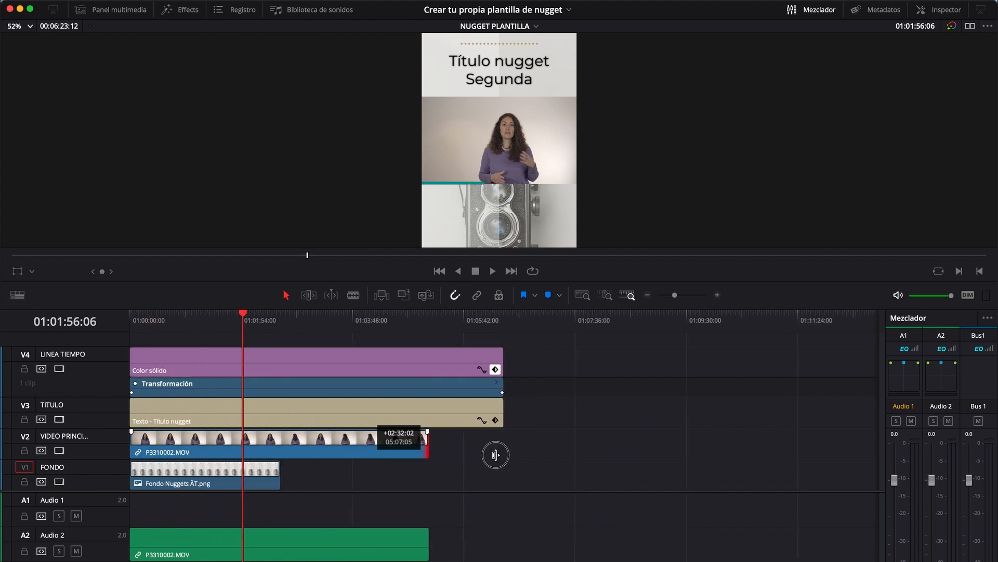
pyautogui.click(495, 391)
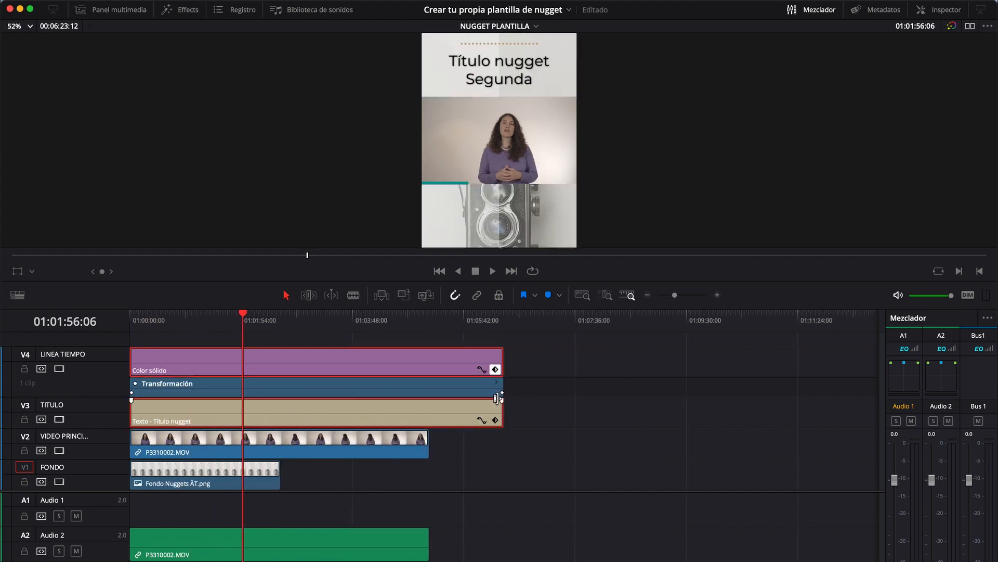
pyautogui.moveTo(495, 391); pyautogui.dragTo(431, 393)
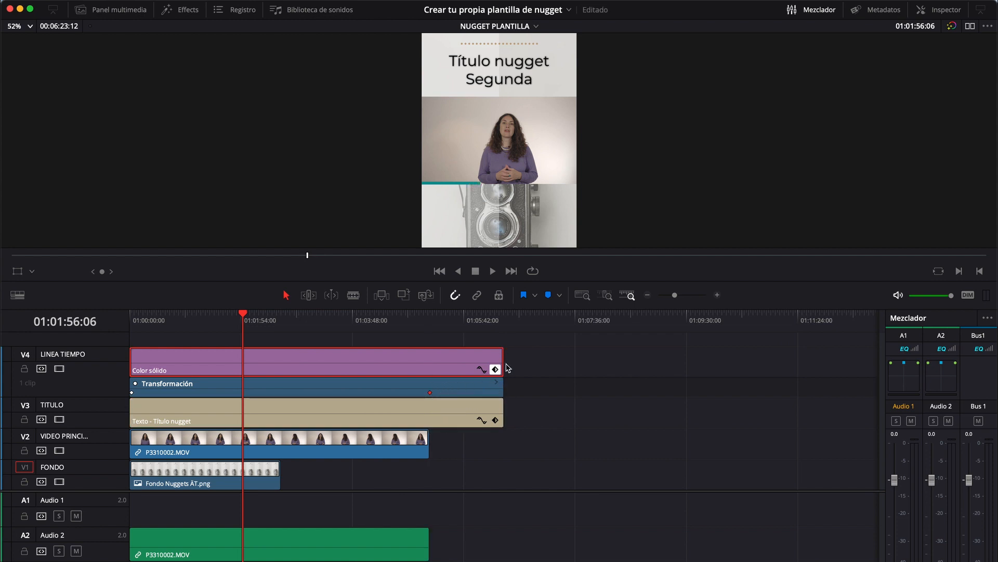
# Match the line, title and background clips to the presenter video's end, and collapse the line's keyframe track
pyautogui.moveTo(503, 361); pyautogui.dragTo(429, 364)
pyautogui.click(421, 371)
pyautogui.moveTo(502, 413); pyautogui.dragTo(429, 413)
pyautogui.moveTo(271, 474); pyautogui.dragTo(434, 475)
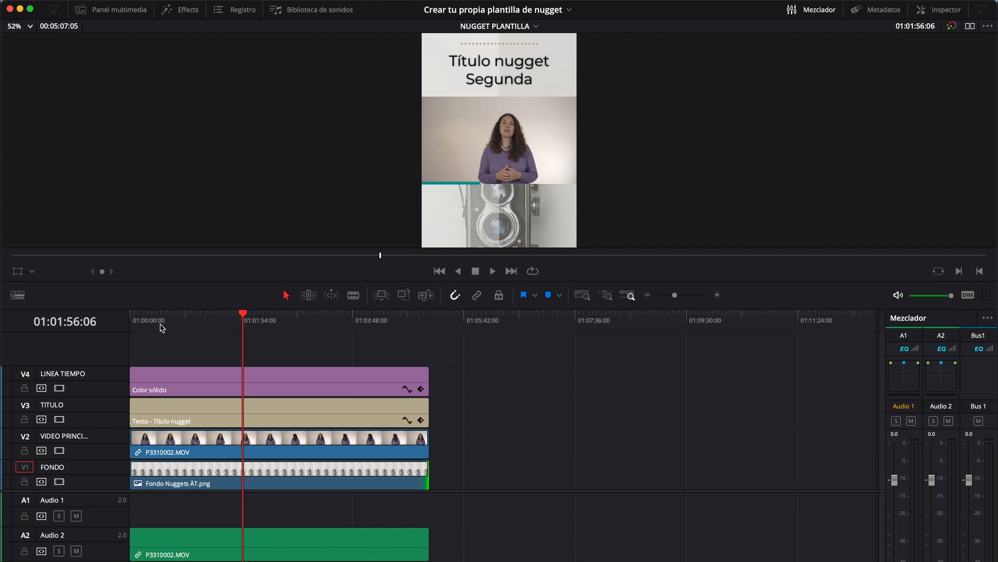
# Add a subtitle track above the LINEA TIEMPO track and resize the track sections so all tracks are visible
pyautogui.rightClick(89, 354)
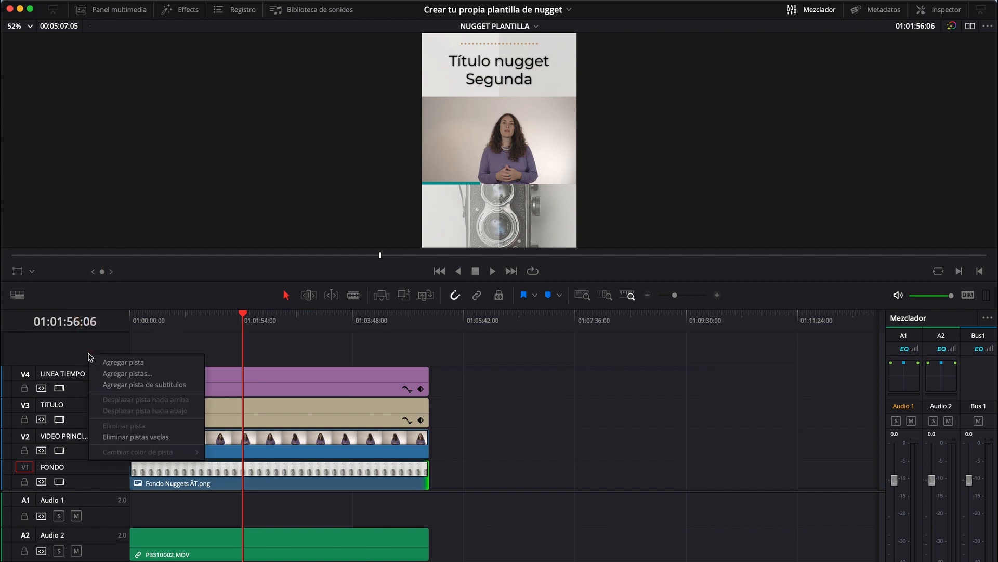
pyautogui.click(111, 388)
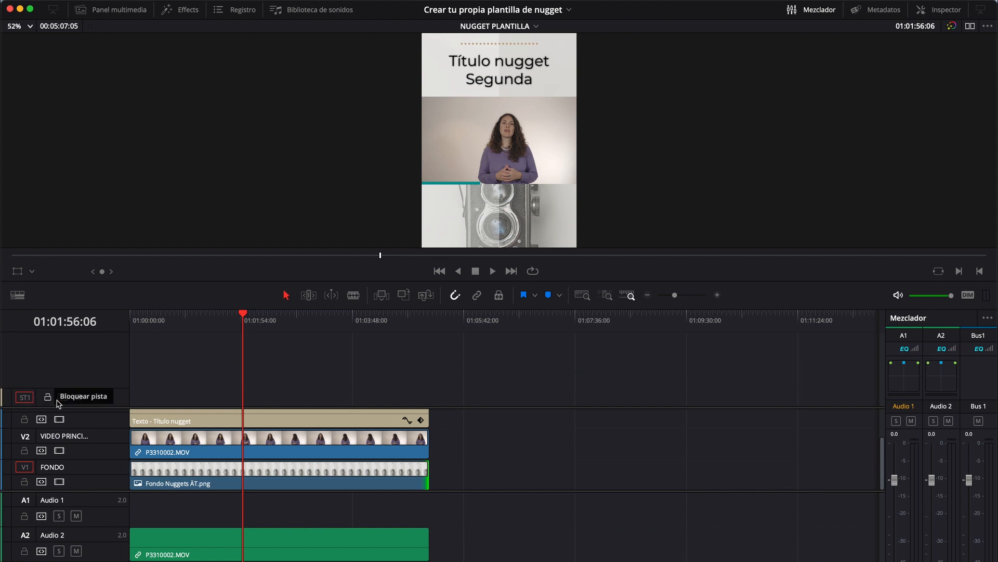
pyautogui.moveTo(110, 406); pyautogui.dragTo(117, 358)
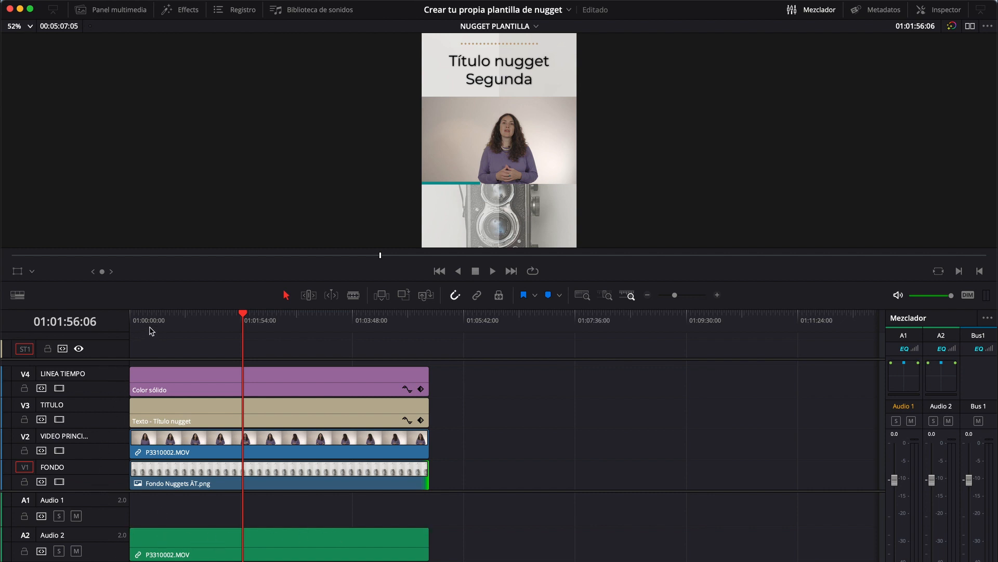
# Create a subtitle clip at the very start of the subtitle track and magnify the timeline around it
pyautogui.moveTo(177, 322); pyautogui.dragTo(128, 320)
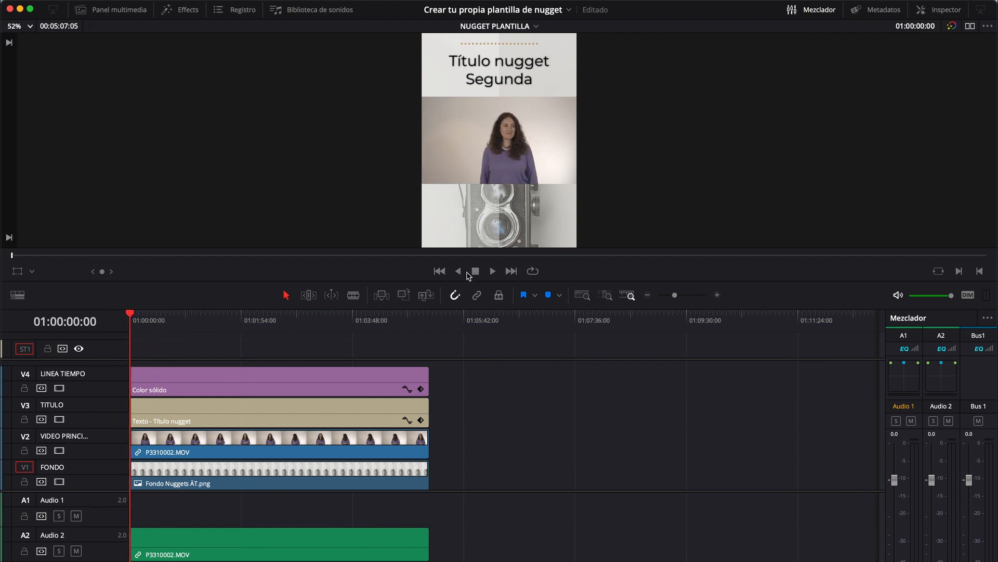
pyautogui.click(946, 10)
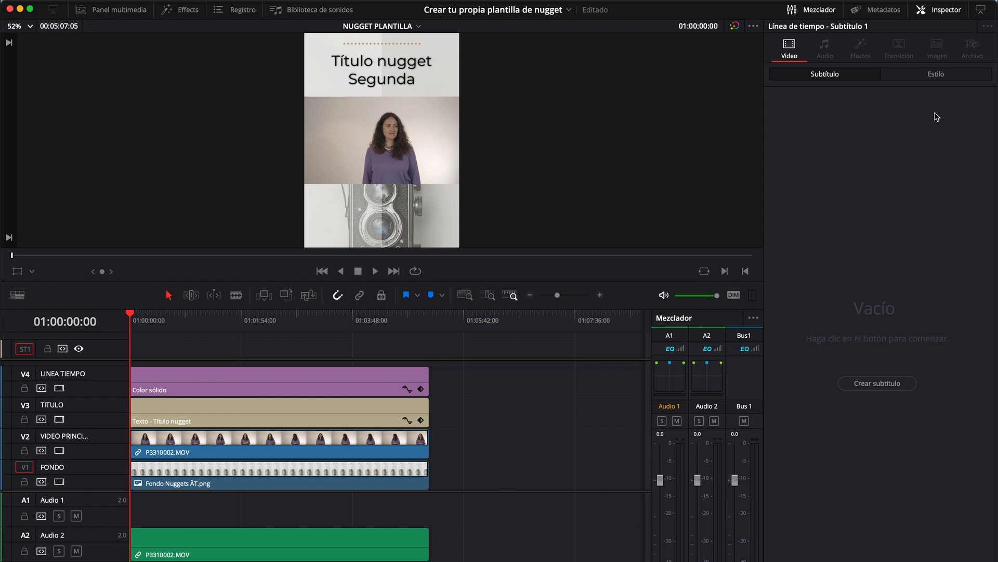
pyautogui.click(878, 383)
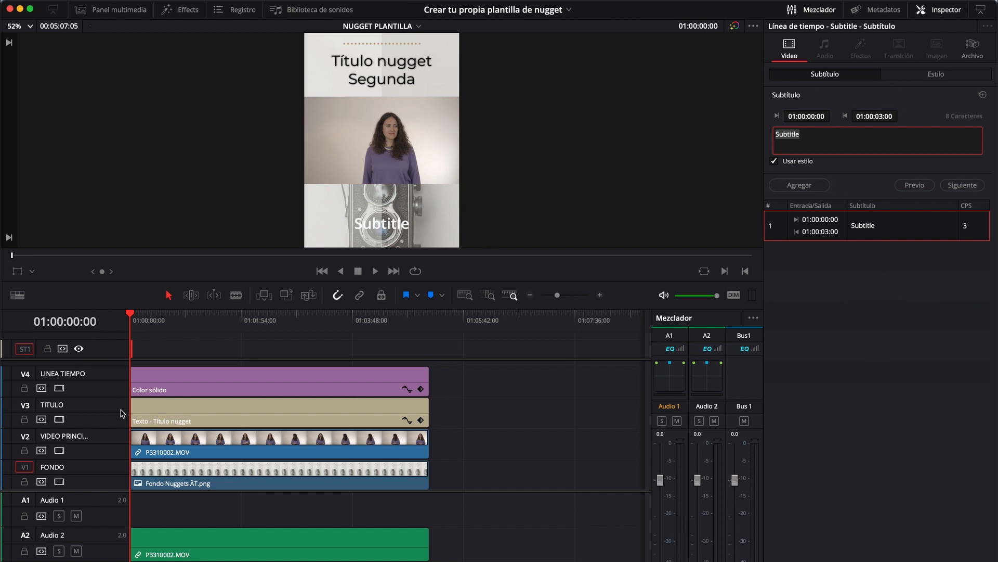
pyautogui.scroll(6, 131, 373)
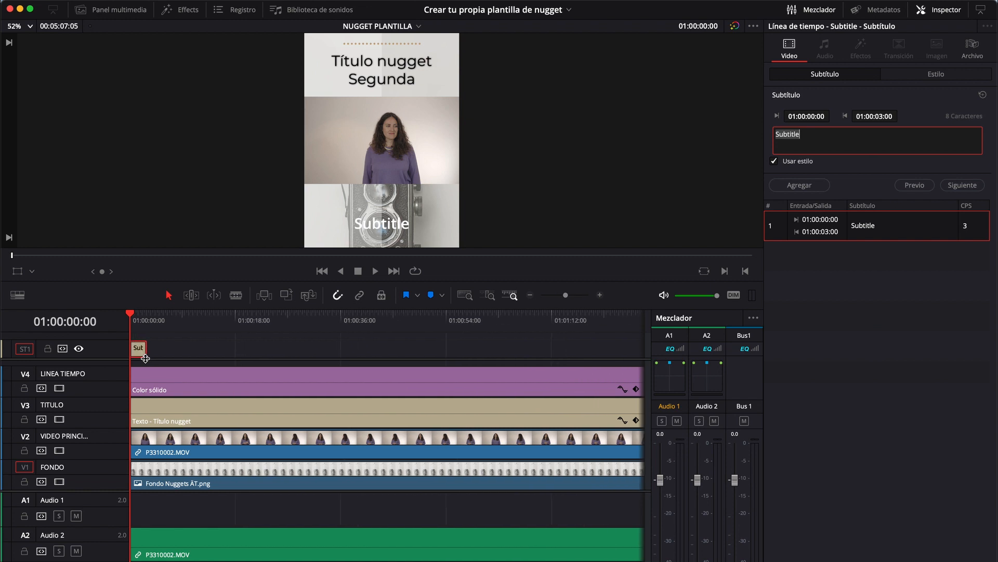
pyautogui.scroll(3, 145, 358)
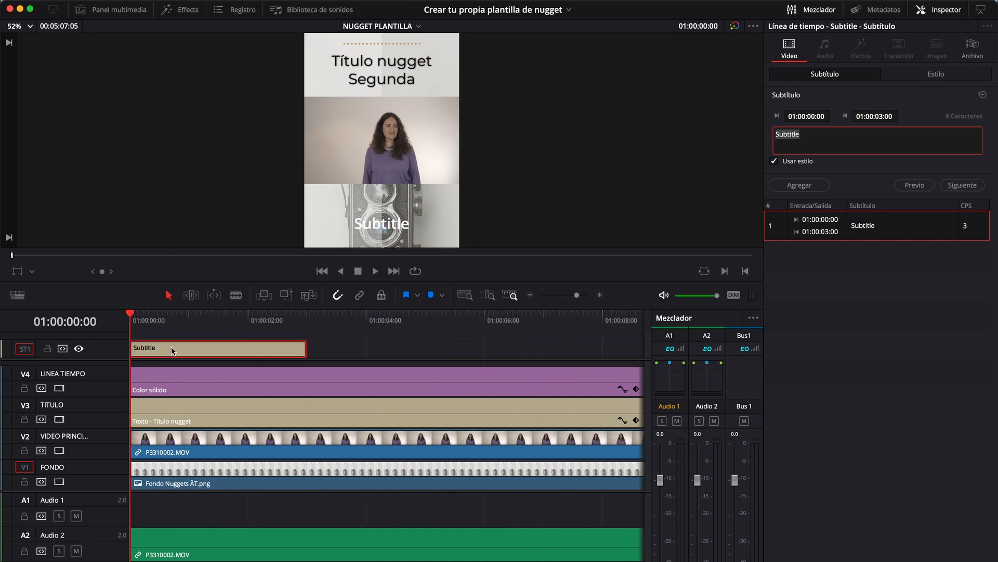
pyautogui.press('Delete')
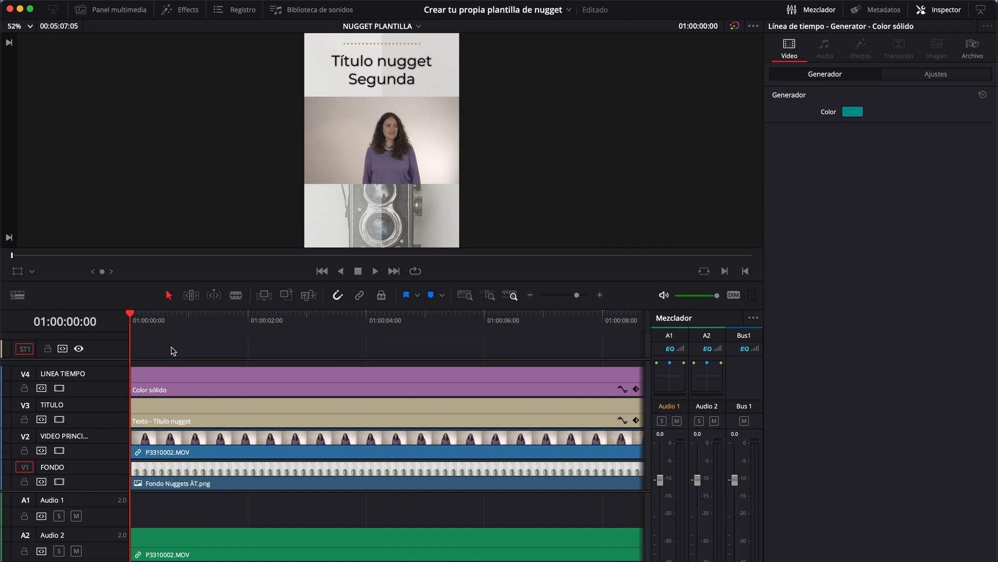
pyautogui.press('super+z')
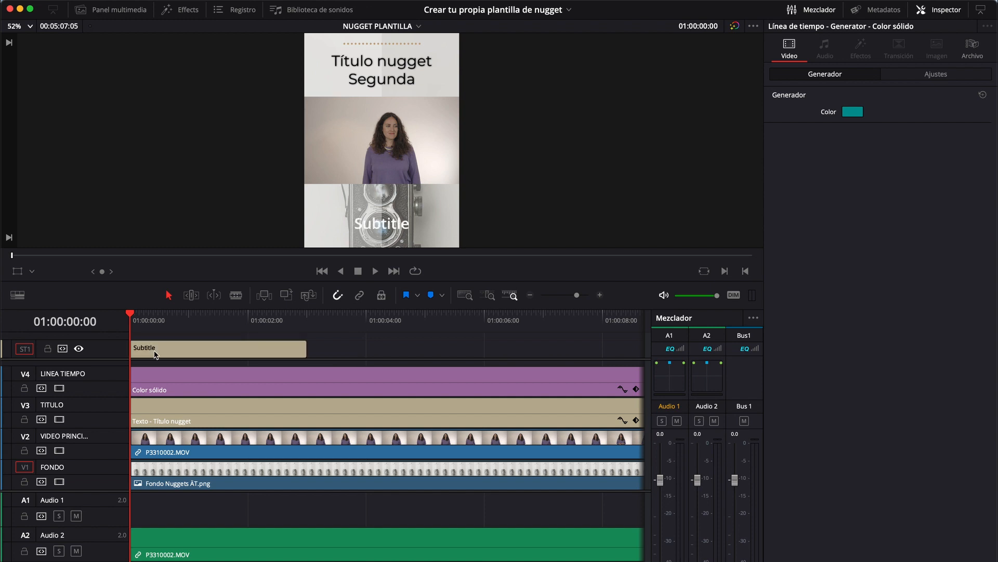
# Select the subtitle clip with the playhead at 01:00:00:23 and fit the whole vertical frame in the viewer
pyautogui.click(186, 321)
pyautogui.click(192, 350)
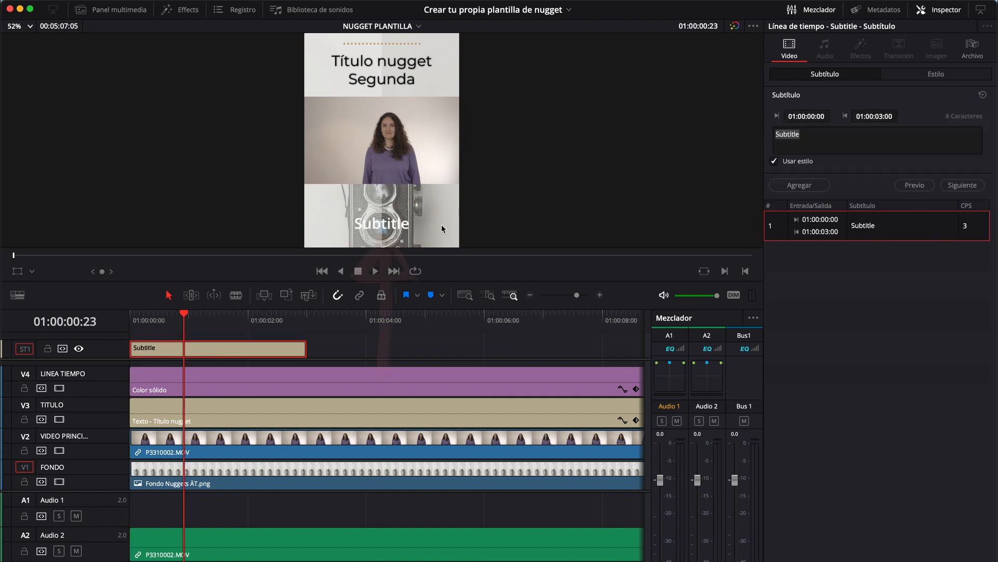
pyautogui.click(30, 26)
pyautogui.click(23, 42)
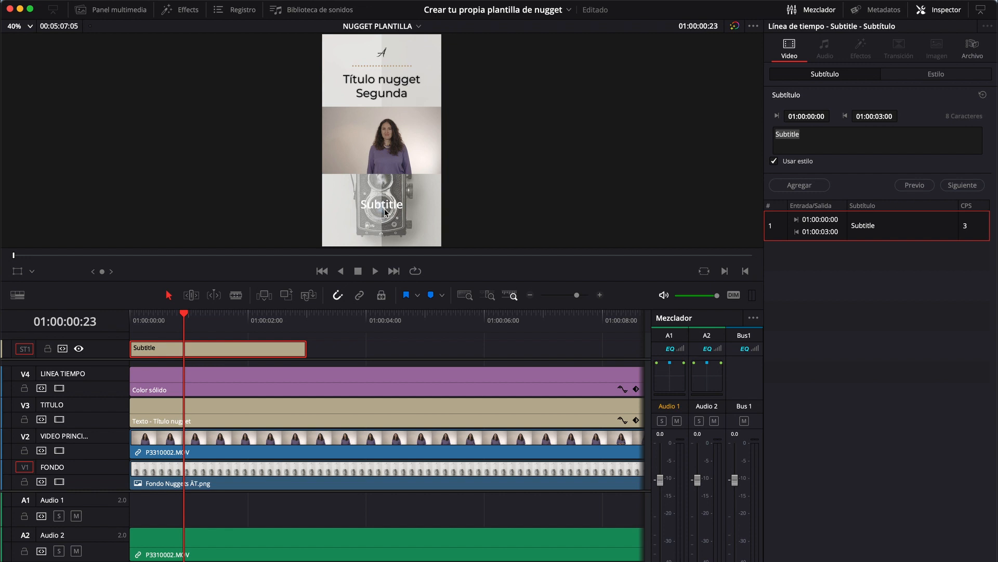
# Add "línea de sibtítulos" after "Subtitle" in the subtitle text, plus a second line reading "segunda línea de subtítulos"
pyautogui.click(814, 142)
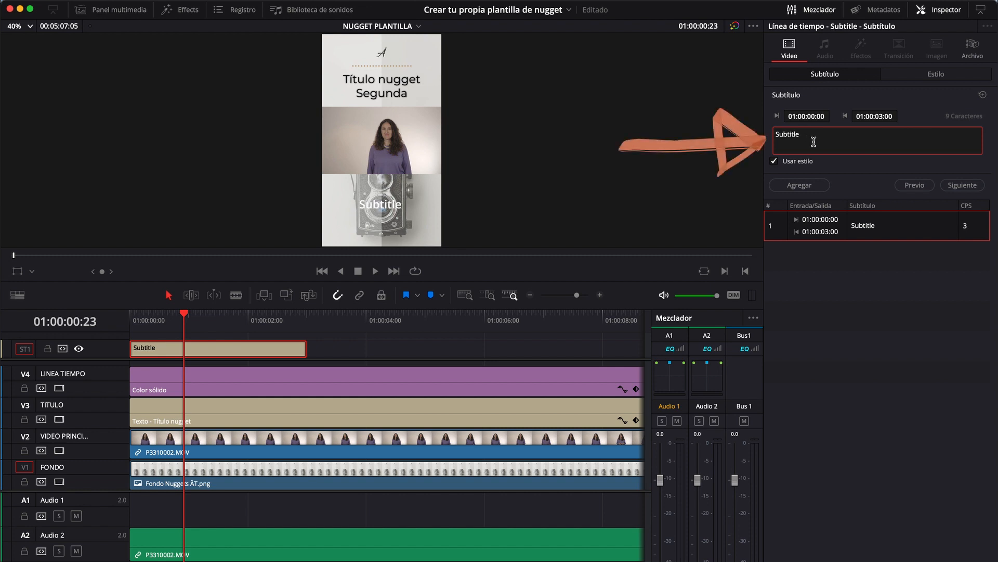
pyautogui.write('L´Ñ')
pyautogui.press('BackSpace')
pyautogui.press('BackSpace')
pyautogui.press('BackSpace')
pyautogui.write('k')
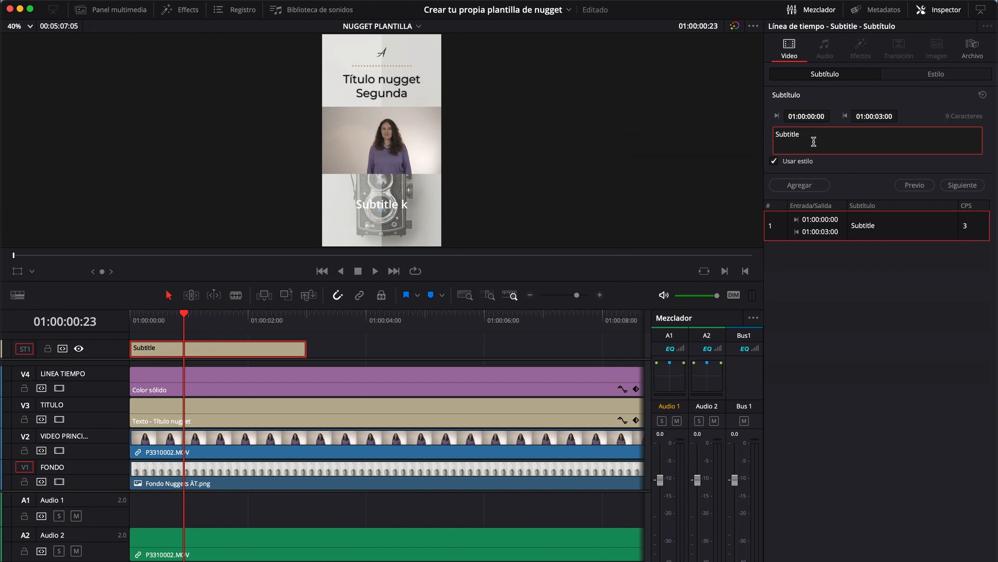
pyautogui.write('línea de t')
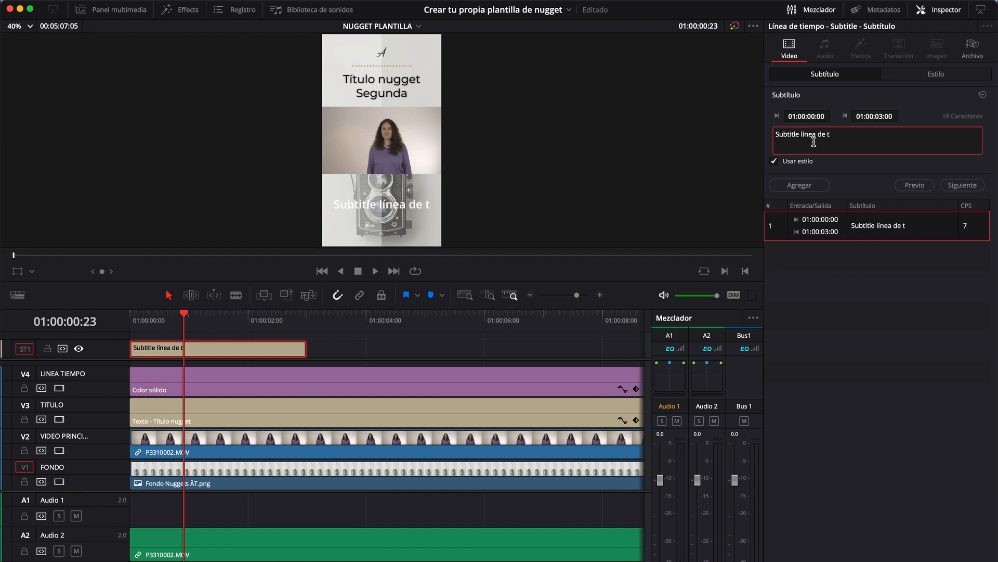
pyautogui.press('BackSpace')
pyautogui.write('sibtítu')
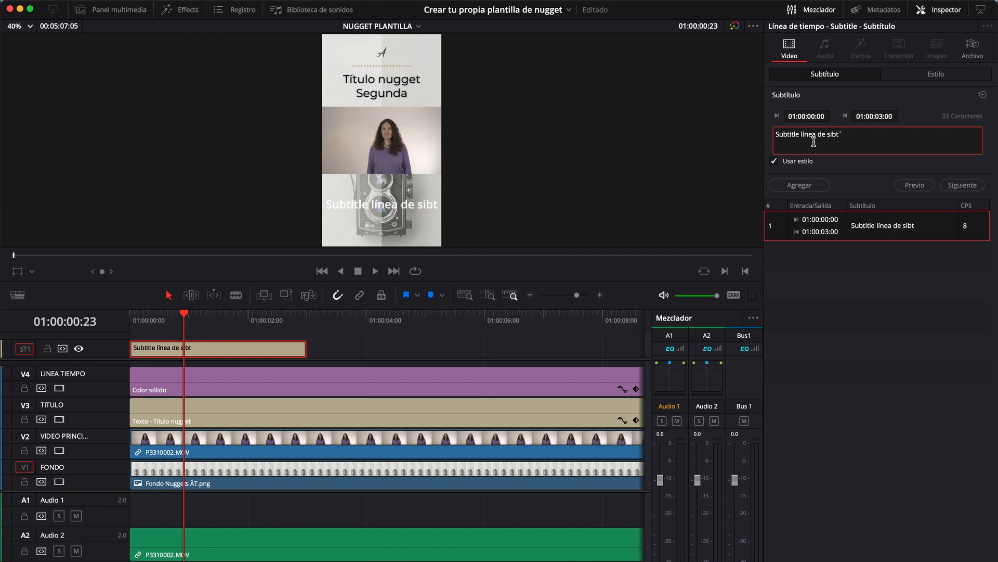
pyautogui.write('los segu')
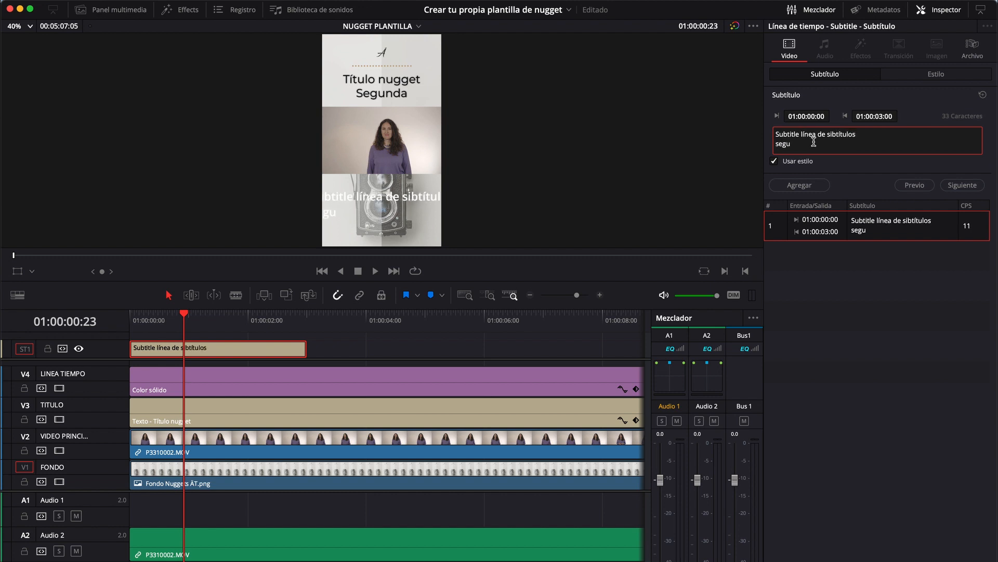
pyautogui.write('nda línea de')
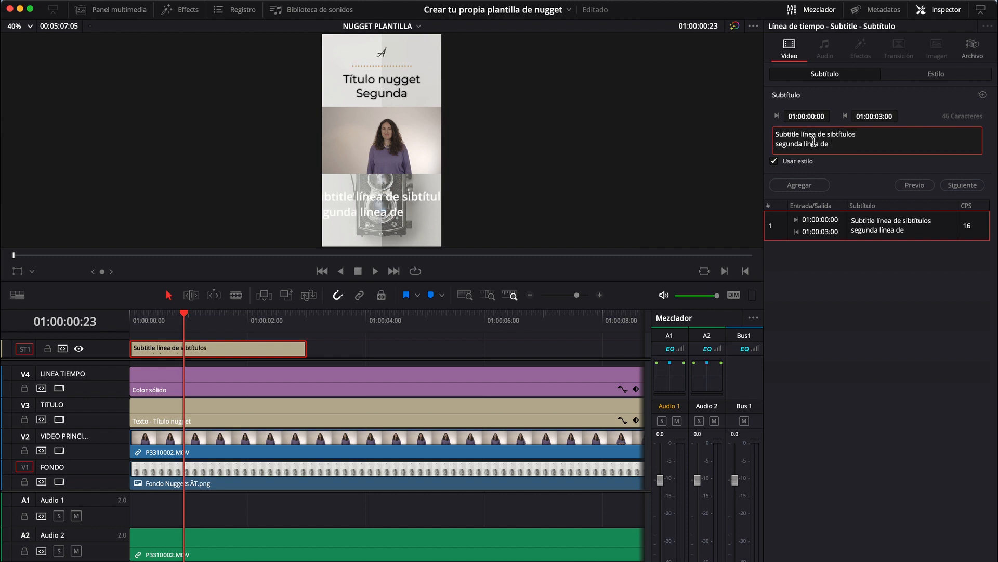
pyautogui.write(' subtítulos')
# Replace the word "Subtitle" at the start of the first subtitle line with "Primera"
pyautogui.doubleClick(788, 134)
pyautogui.write('r')
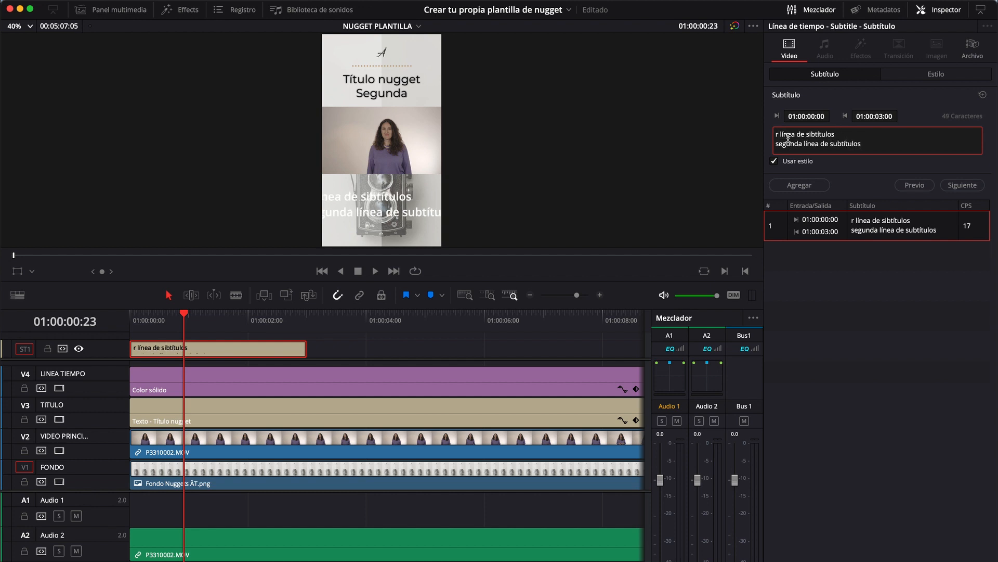
pyautogui.press('BackSpace')
pyautogui.write('Primero')
pyautogui.press('BackSpace')
pyautogui.write('a')
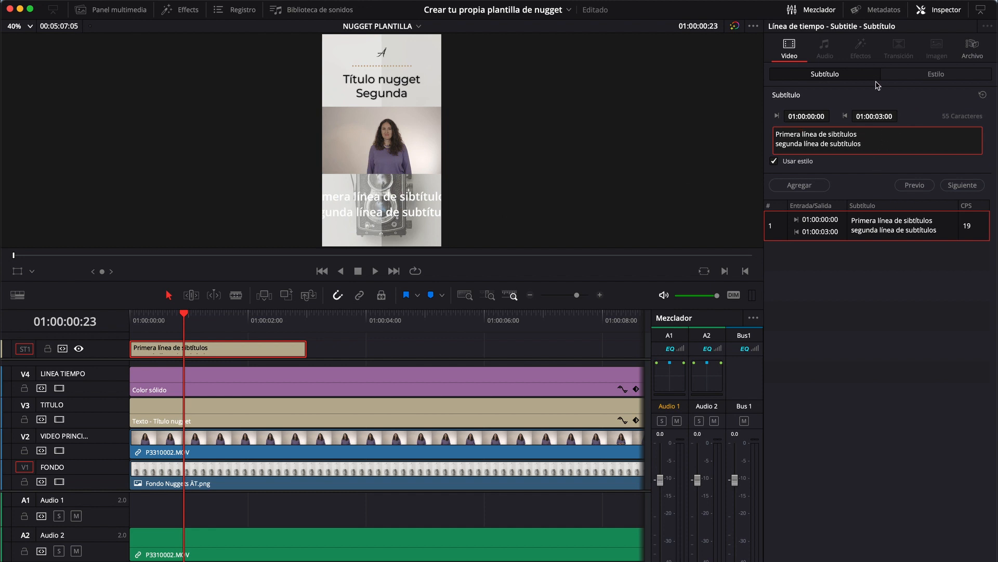
# Change the subtitle style's font to Montserrat with the Regular type
pyautogui.click(935, 74)
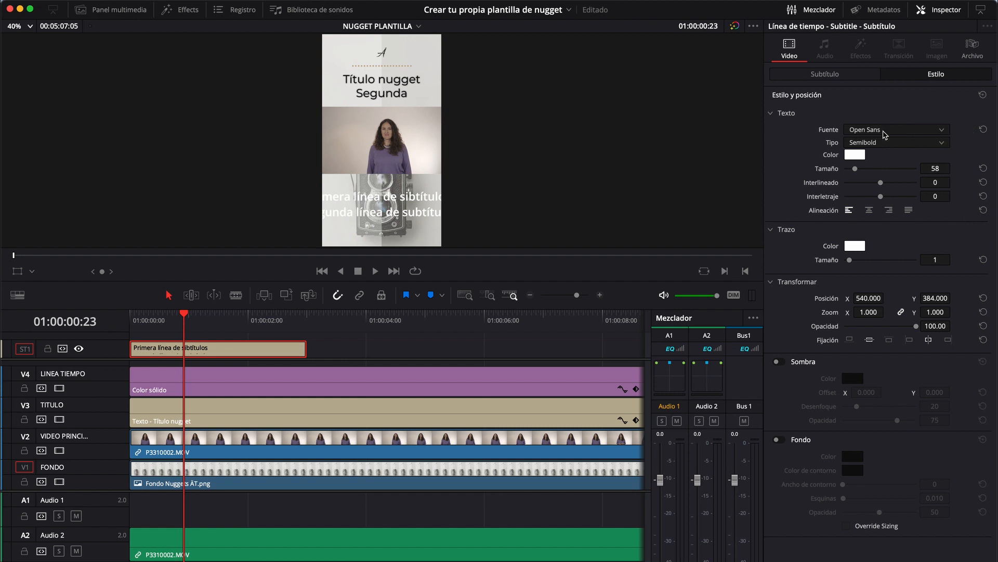
pyautogui.click(888, 133)
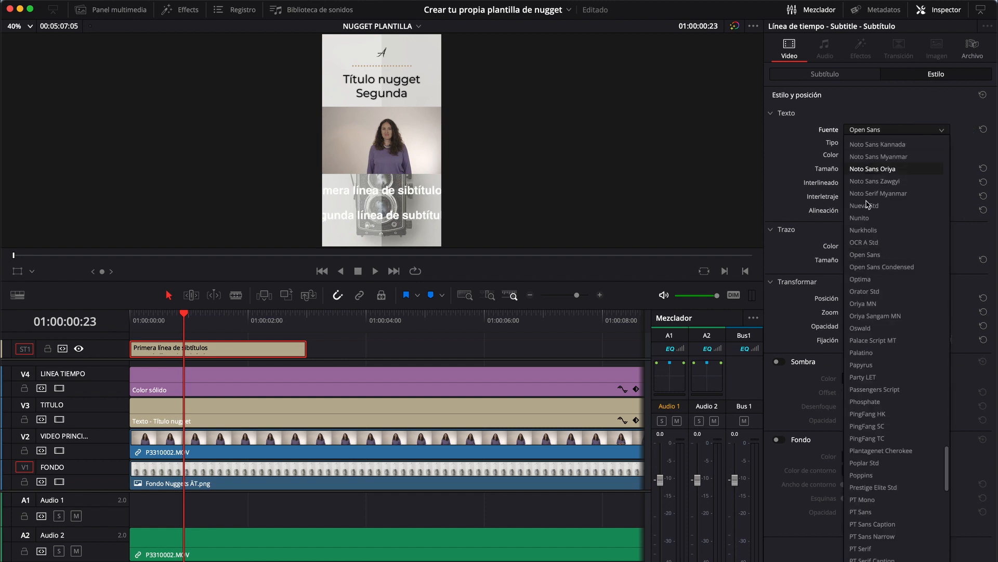
pyautogui.scroll(8, 884, 330)
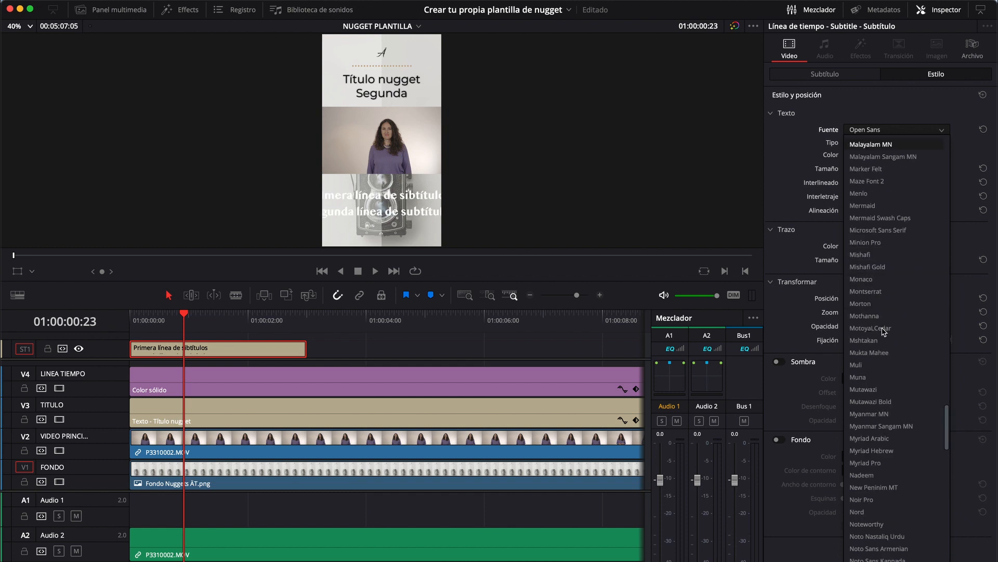
pyautogui.click(881, 291)
pyautogui.click(891, 143)
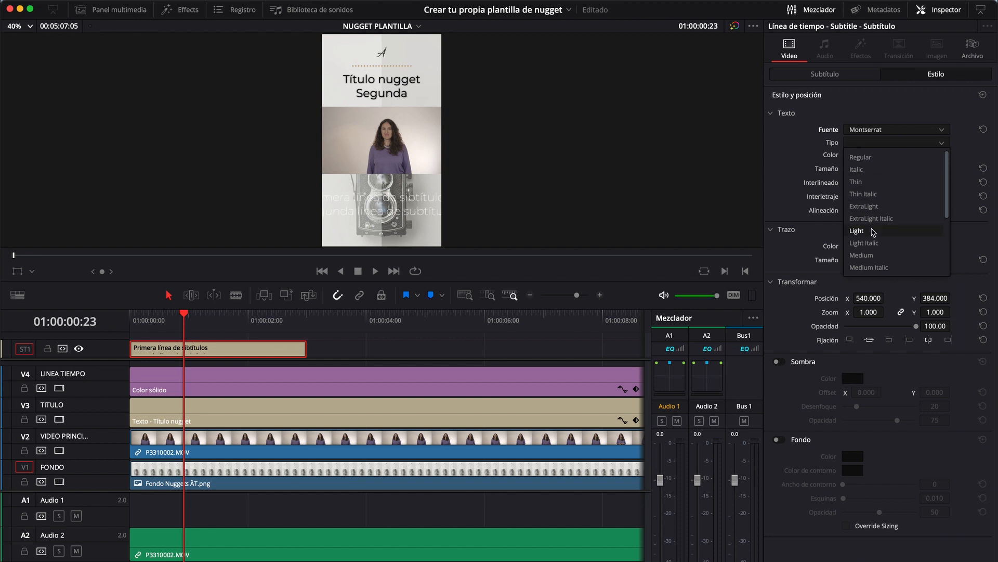
pyautogui.click(873, 232)
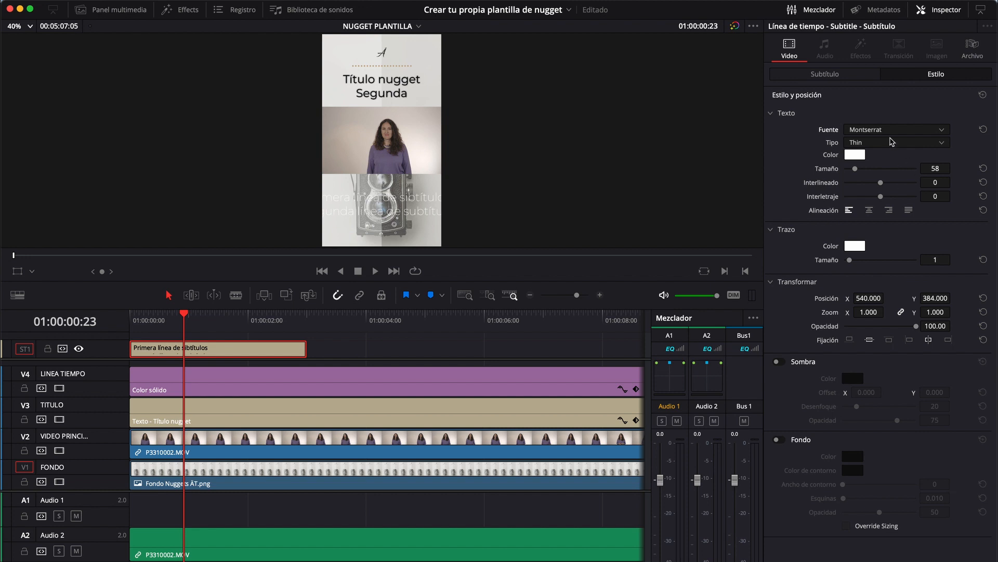
pyautogui.click(891, 148)
pyautogui.click(880, 162)
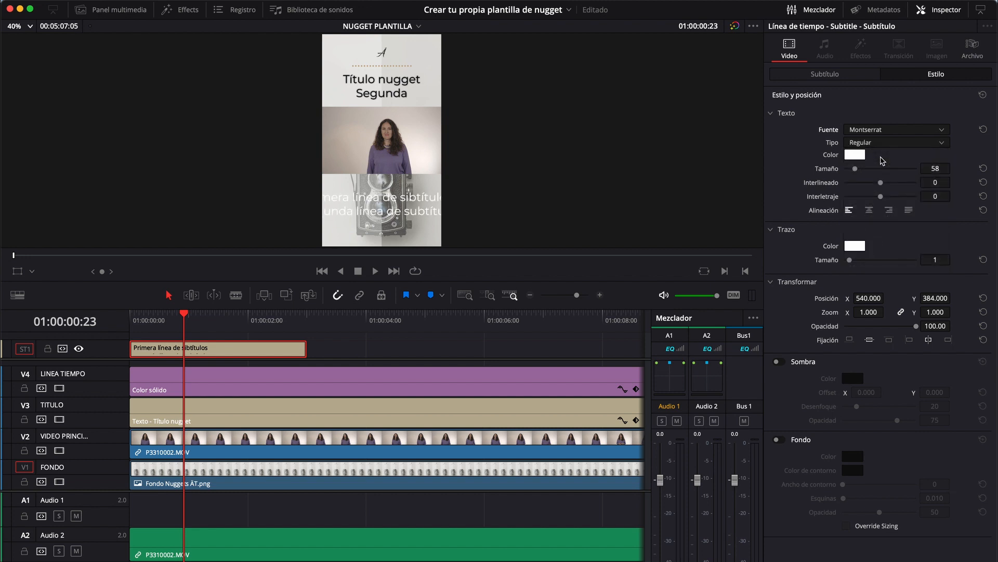
# Set the subtitle text size to 34 with centred alignment, and raise its Y position to 529
pyautogui.moveTo(938, 170); pyautogui.dragTo(927, 172)
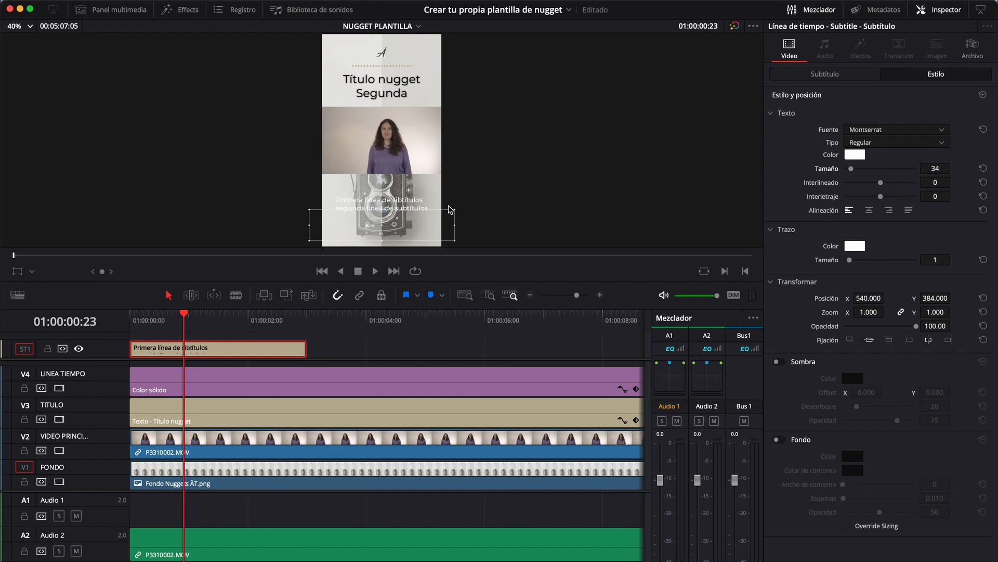
pyautogui.click(541, 189)
pyautogui.click(869, 210)
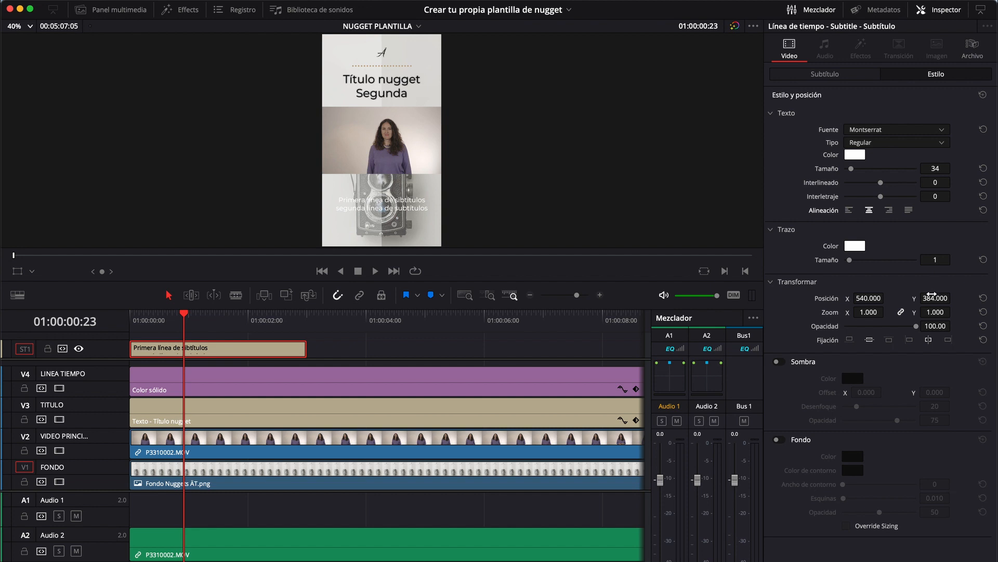
pyautogui.moveTo(930, 295)
pyautogui.mouseDown()
pyautogui.moveTo(974, 291)
pyautogui.moveTo(505, 299)
pyautogui.moveTo(934, 298)
pyautogui.mouseUp()
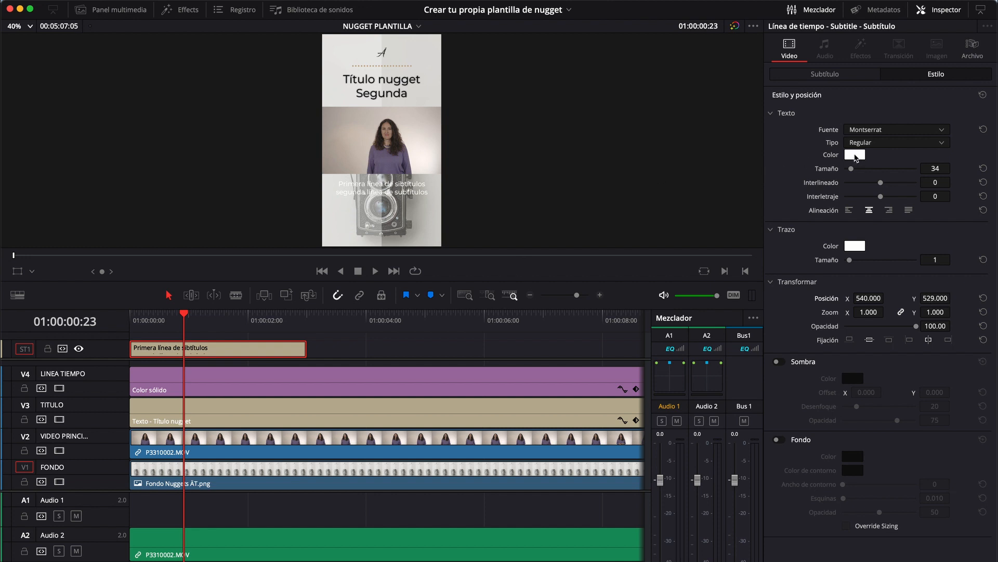
# Set the subtitle text colour to black (Licorice)
pyautogui.click(863, 155)
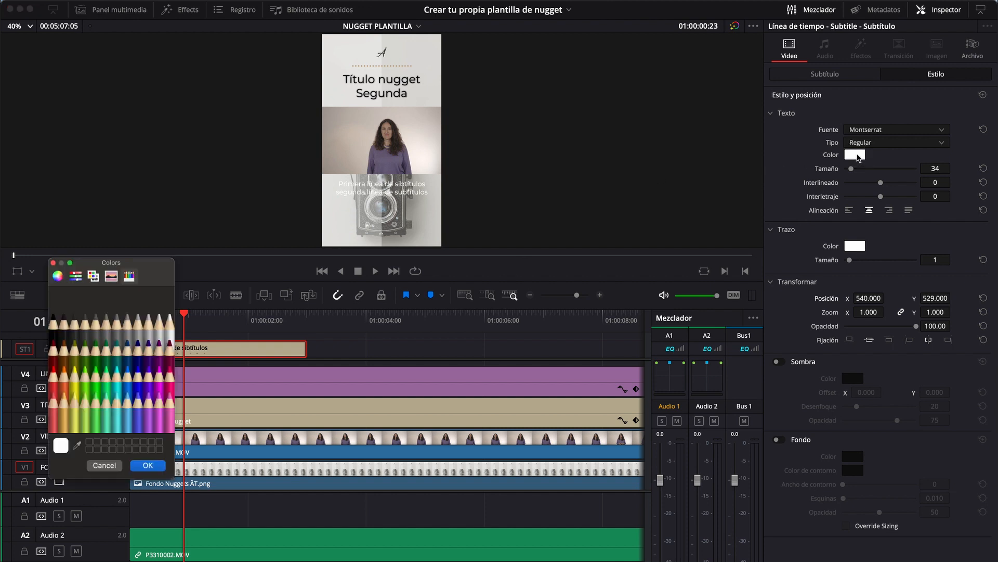
pyautogui.click(53, 325)
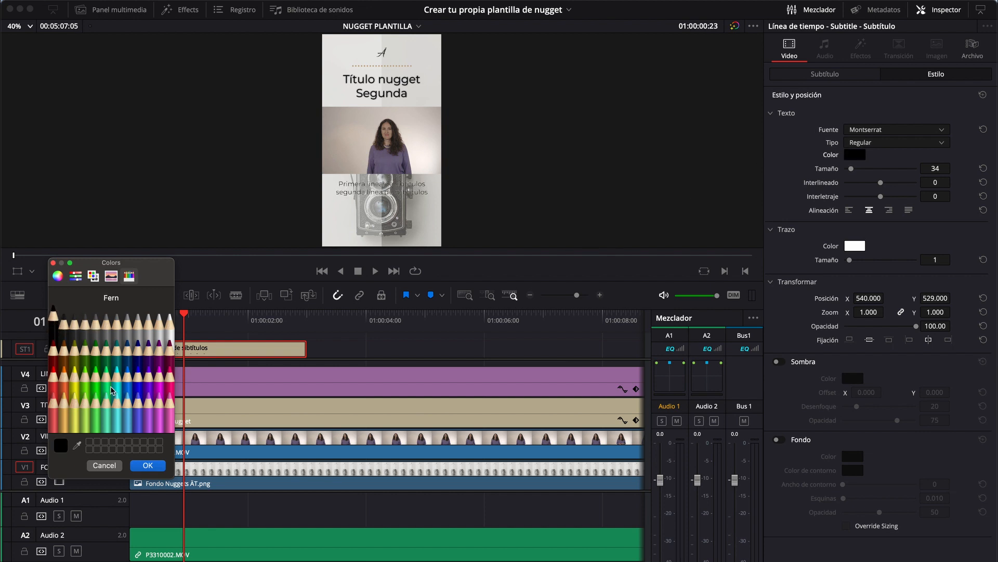
pyautogui.click(57, 277)
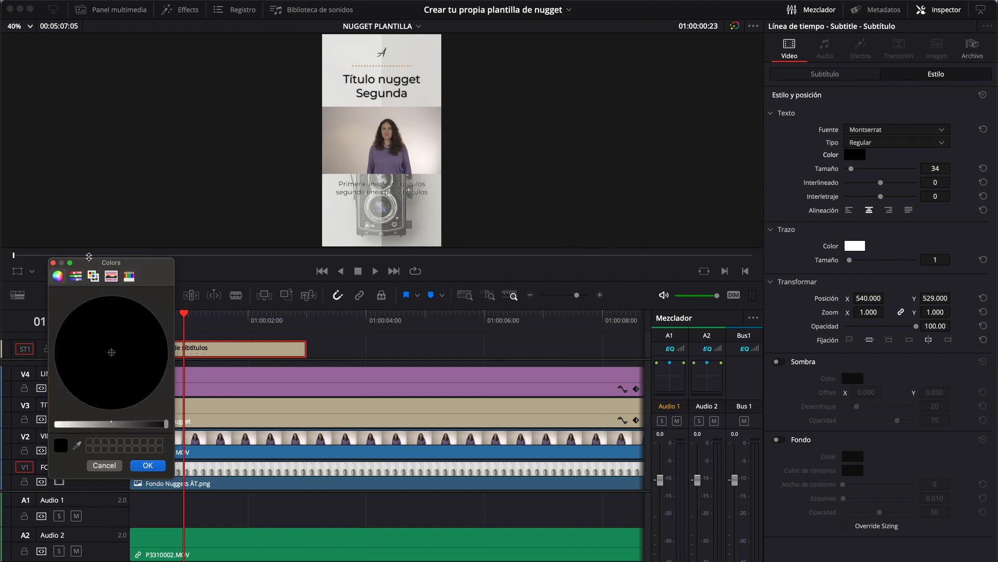
pyautogui.click(75, 277)
pyautogui.click(93, 276)
pyautogui.click(77, 278)
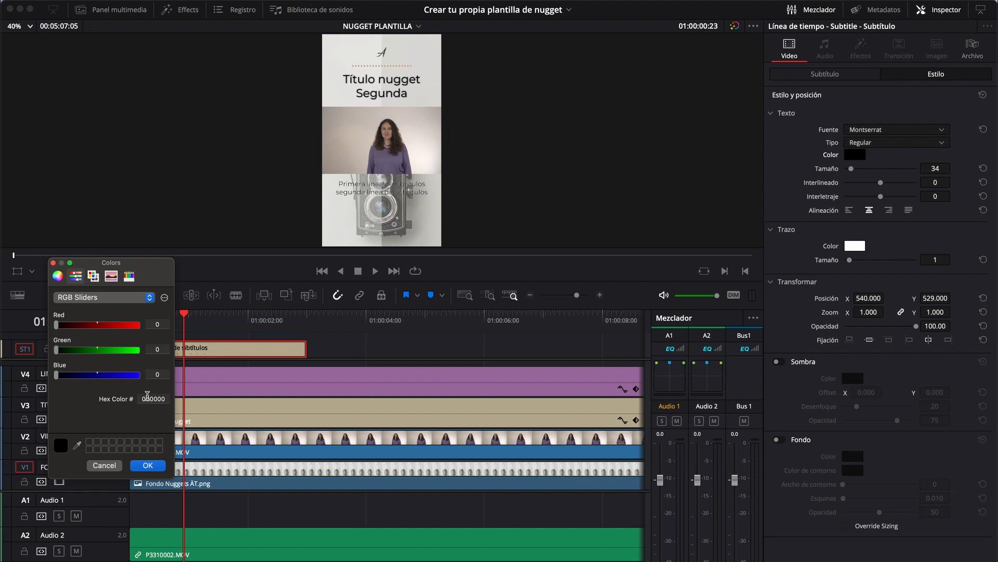
pyautogui.click(146, 398)
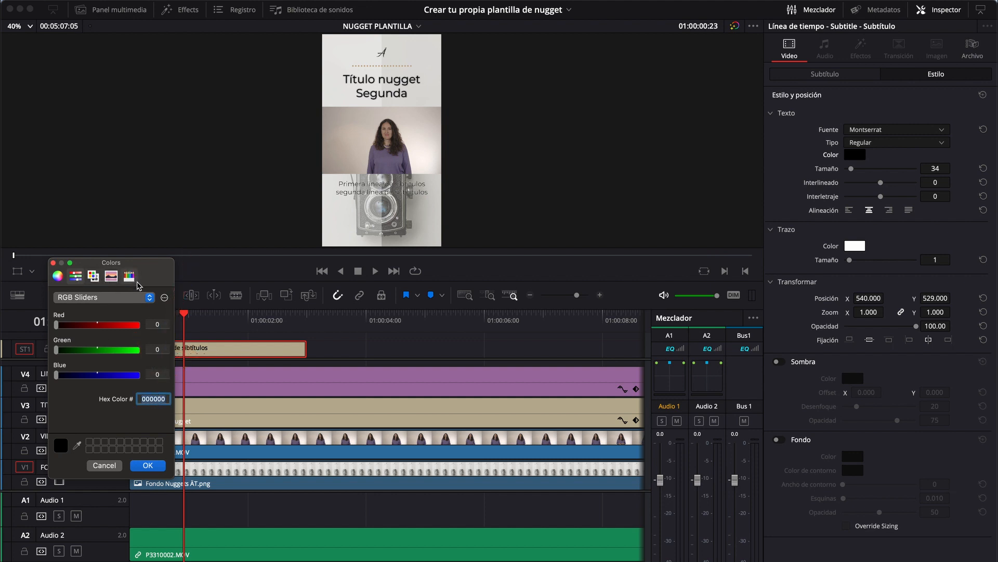
pyautogui.click(129, 277)
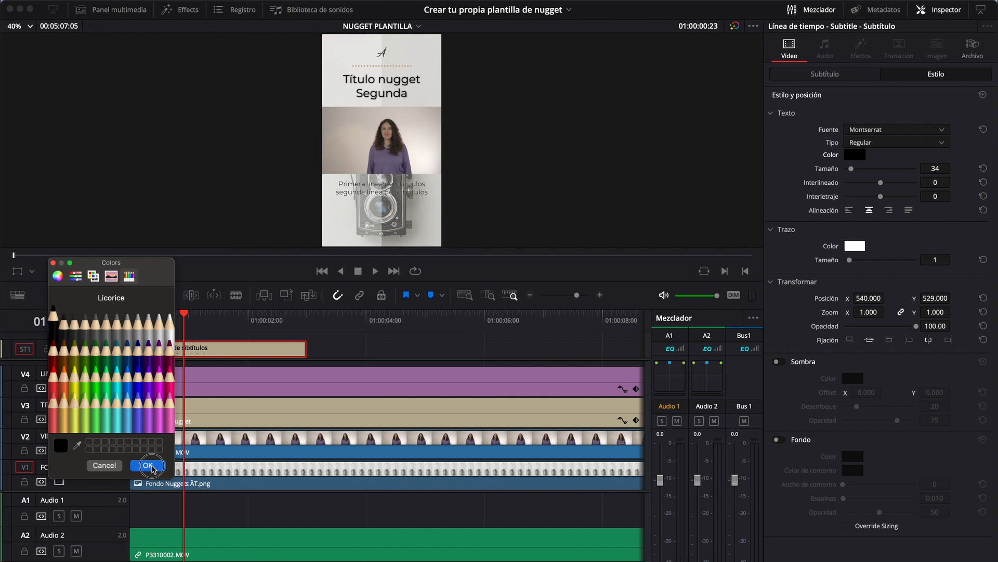
pyautogui.click(150, 466)
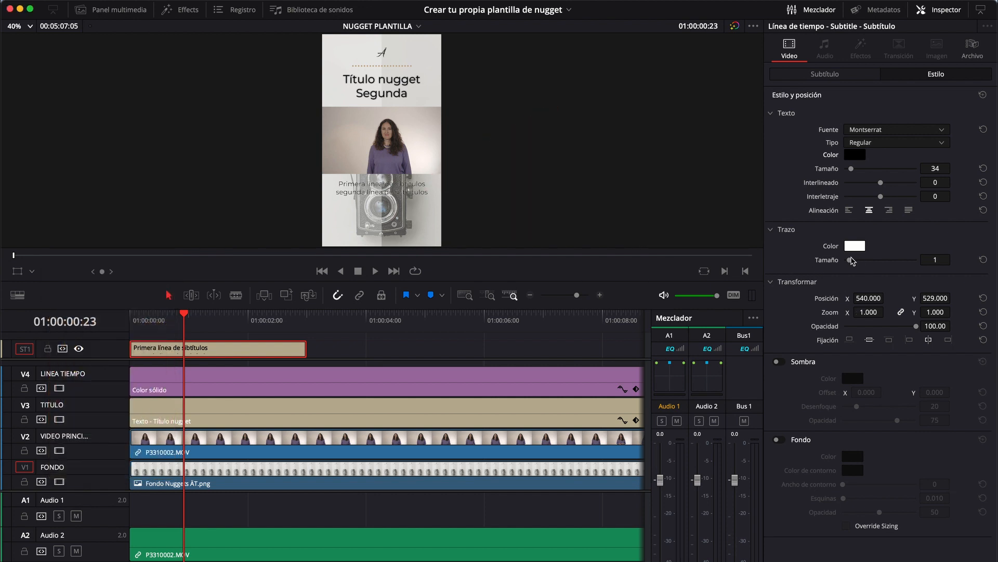
# Reduce the subtitle's stroke size to 0 and enable the background behind its text
pyautogui.moveTo(850, 259); pyautogui.dragTo(811, 258)
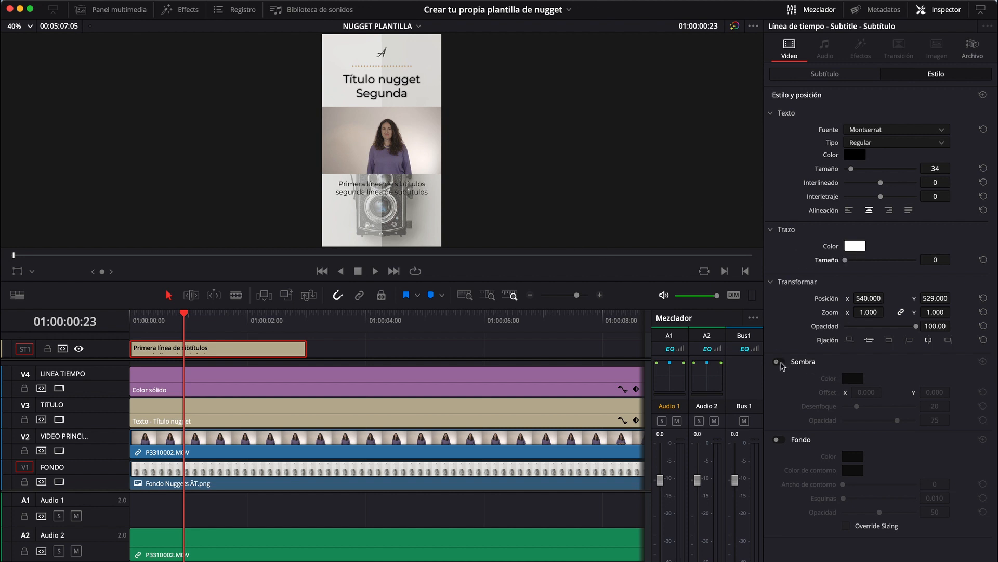
pyautogui.click(779, 440)
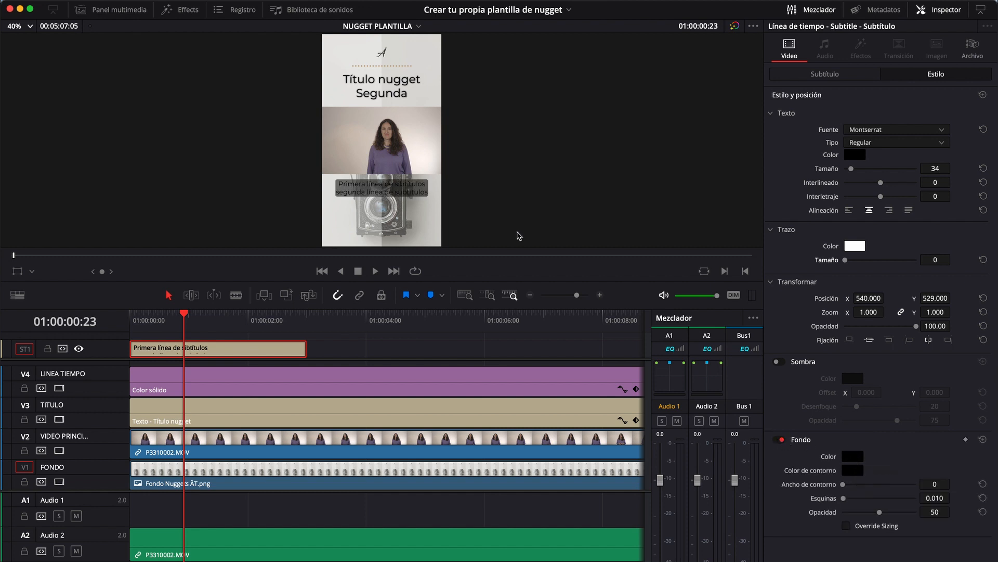
# Set the subtitle's background colour to white (Snow)
pyautogui.click(853, 459)
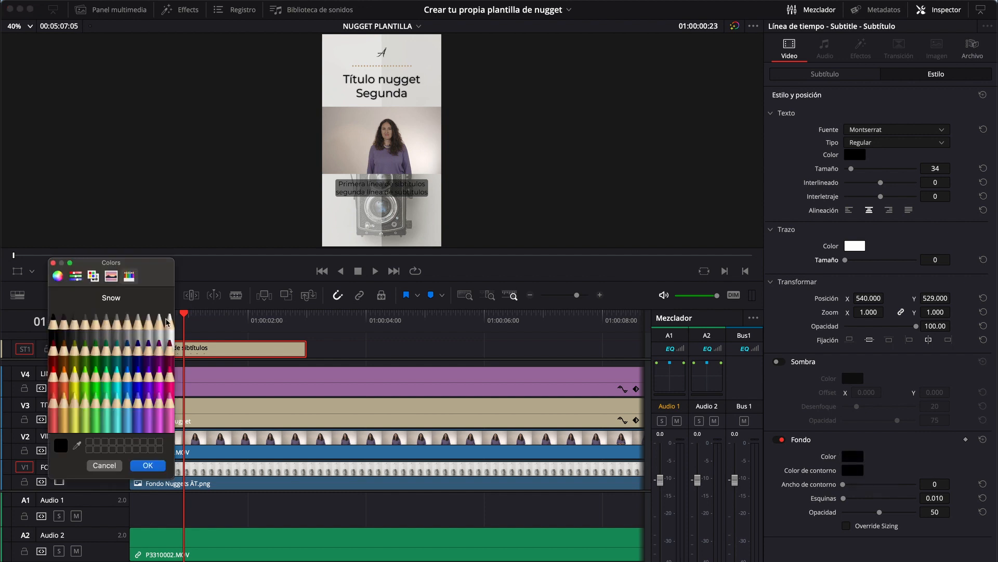
pyautogui.click(169, 327)
pyautogui.click(146, 465)
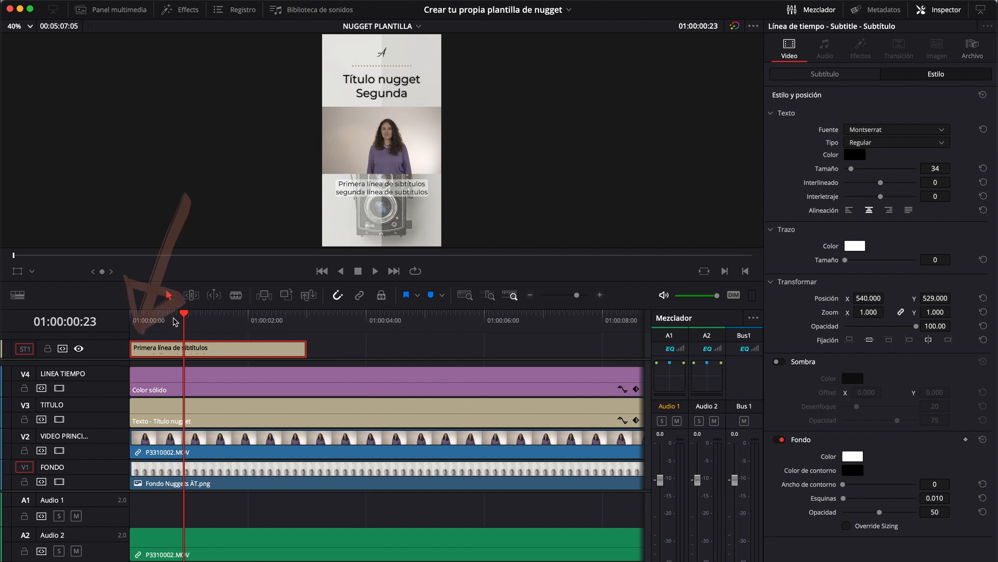
# Play the timeline from the start to check the styled subtitle over the video
pyautogui.moveTo(172, 318); pyautogui.dragTo(118, 318)
pyautogui.press('space')
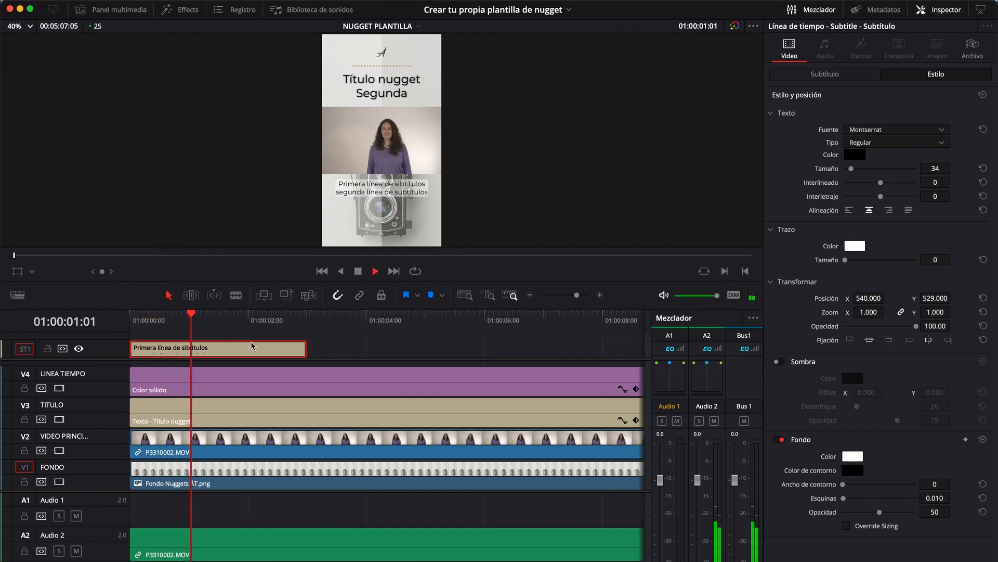
pyautogui.press('space')
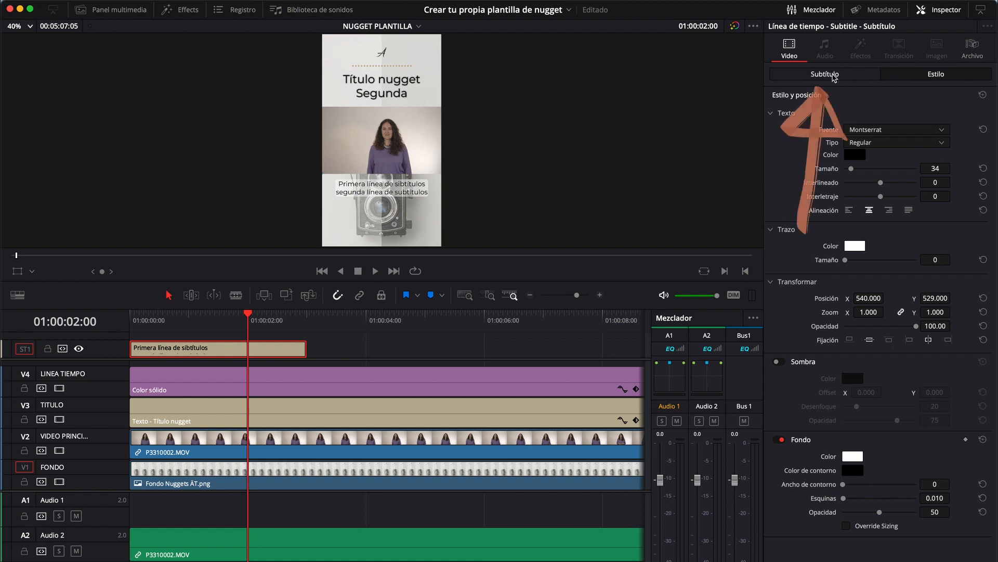
# Compare the first subtitle with and without the shared track style, leaving Usar estilo enabled
pyautogui.click(824, 76)
pyautogui.click(832, 140)
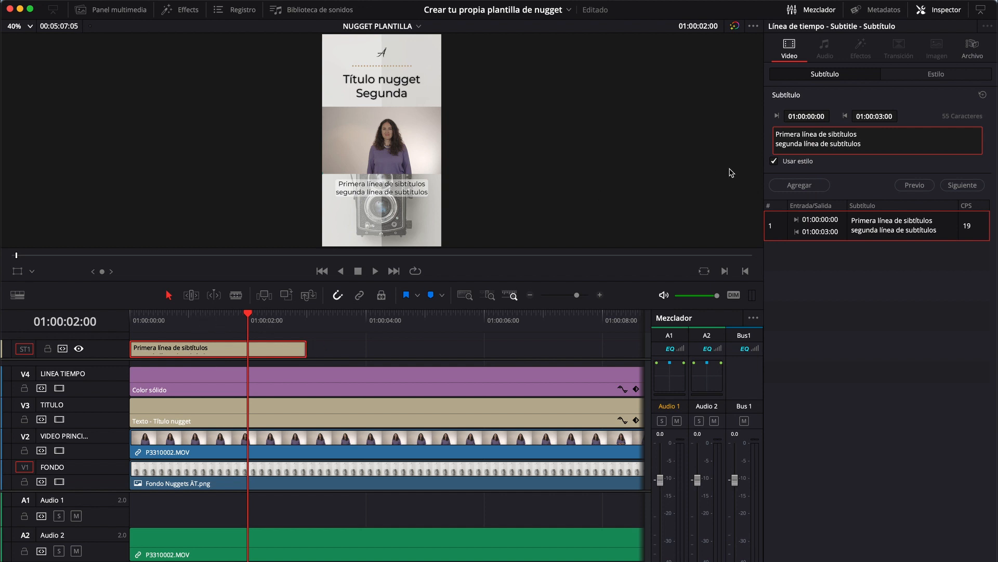
pyautogui.click(775, 162)
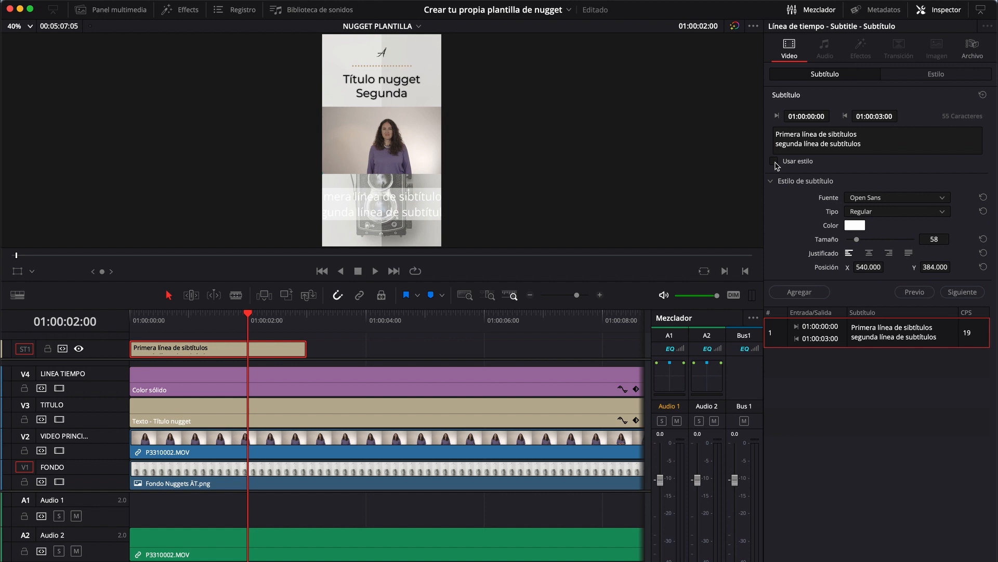
pyautogui.click(775, 162)
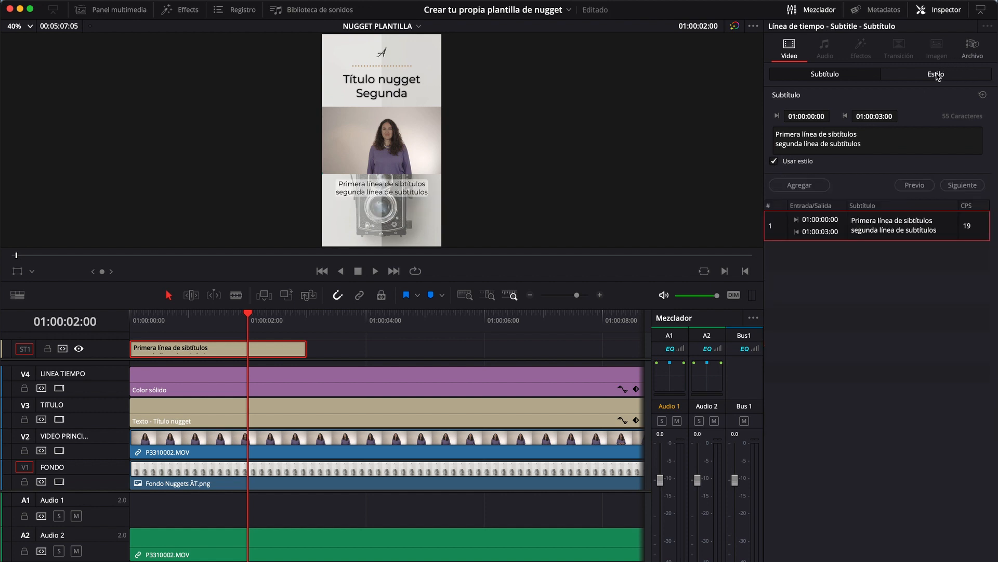
pyautogui.click(936, 75)
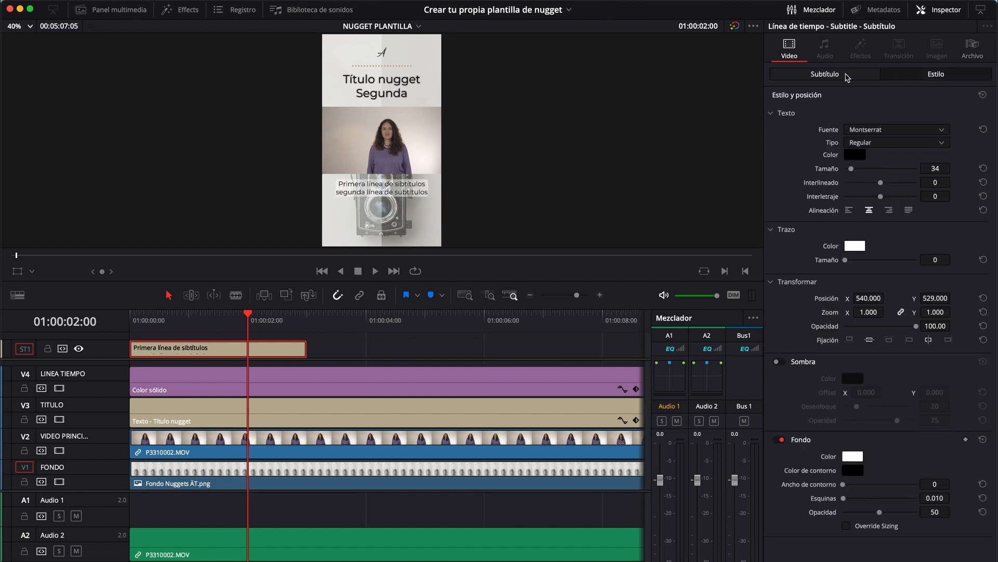
pyautogui.click(848, 78)
pyautogui.click(775, 162)
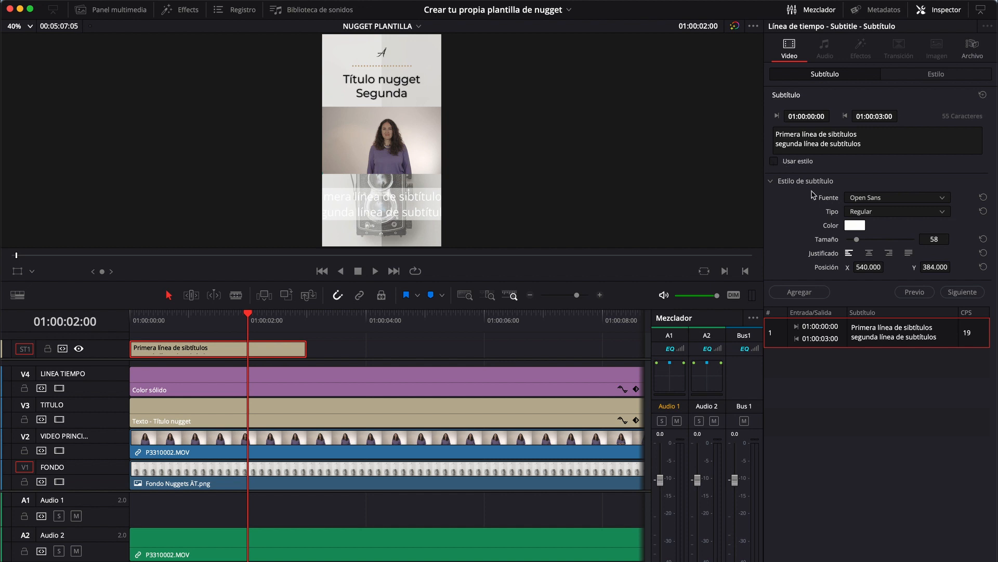
pyautogui.click(775, 163)
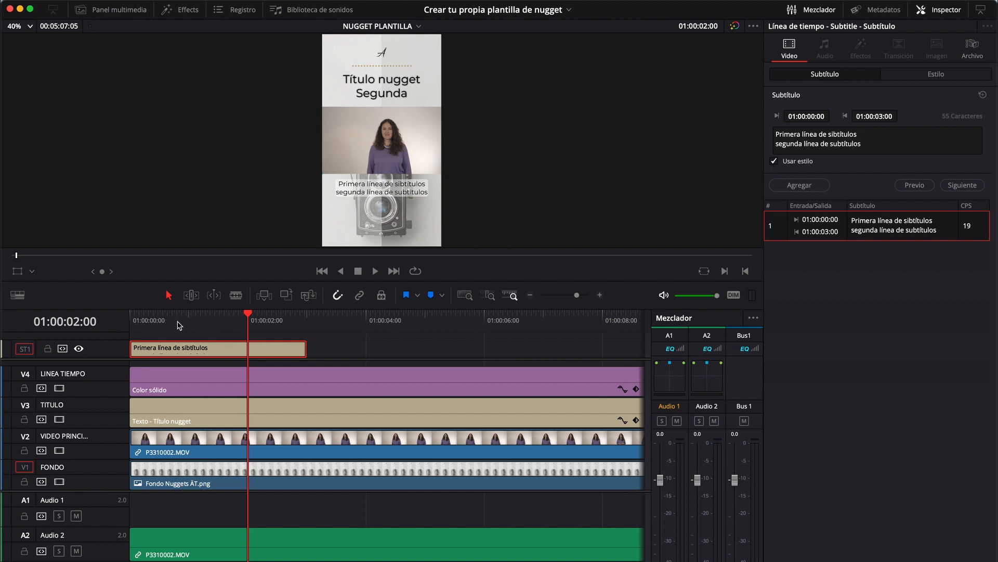
# Play from the timeline start to 01:00:02:11 and shorten the first subtitle to end there
pyautogui.click(127, 324)
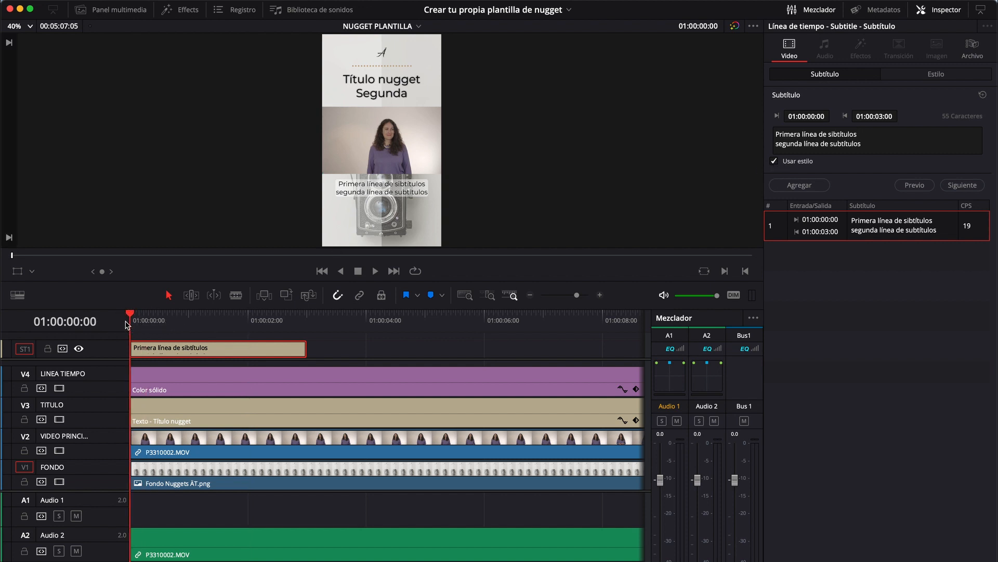
pyautogui.press('space')
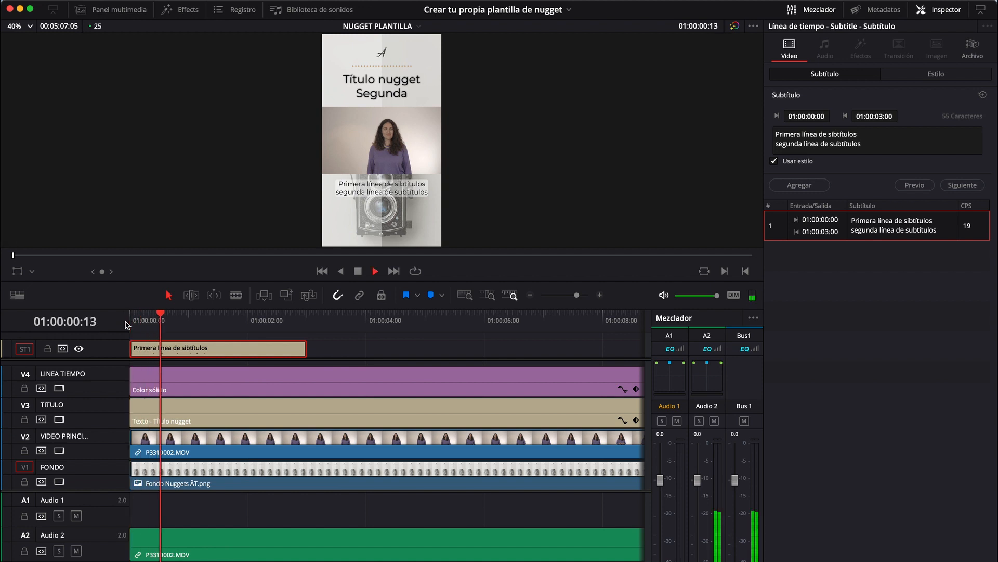
pyautogui.press('space')
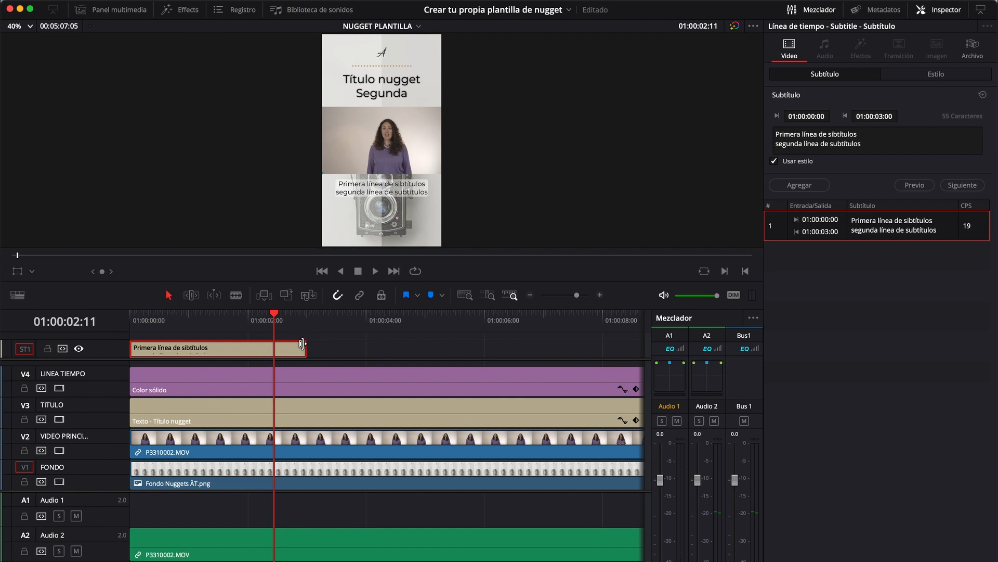
pyautogui.moveTo(305, 347); pyautogui.dragTo(271, 321)
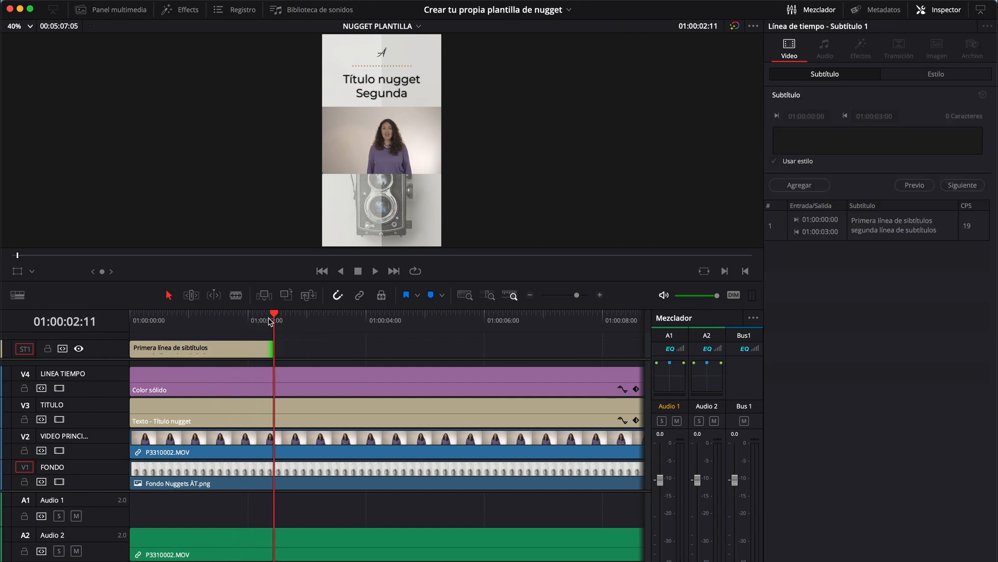
# Add a second subtitle at 01:00:02:11 with the two lines "Segundo ejemplo subtítulos" and "para plantilla de nugget"
pyautogui.click(812, 187)
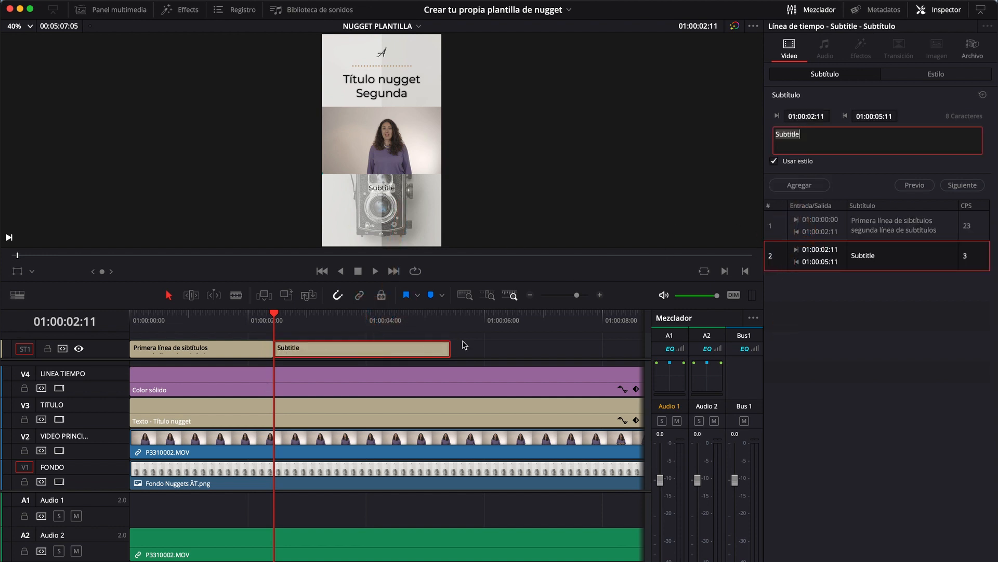
pyautogui.write('Se')
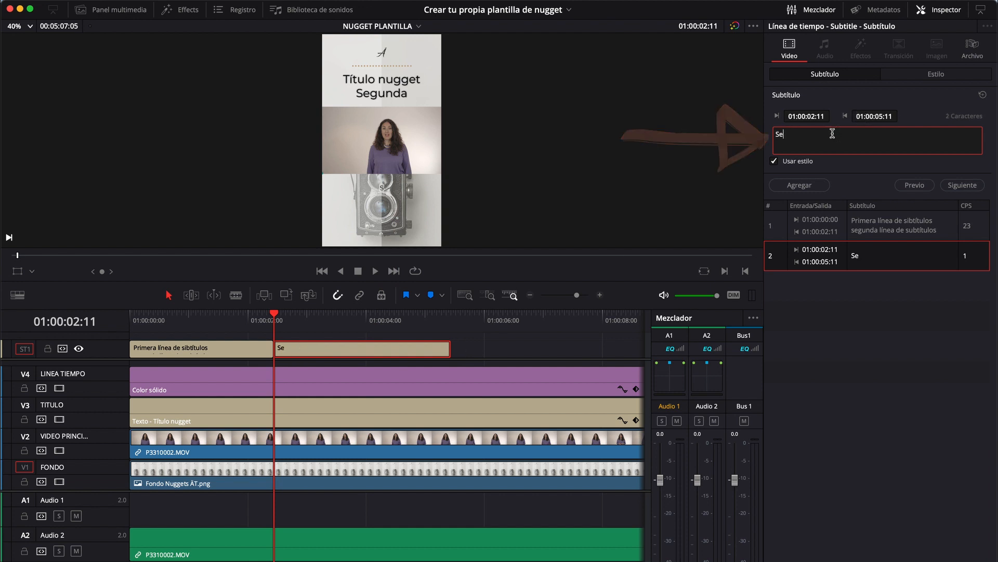
pyautogui.write('gundo e')
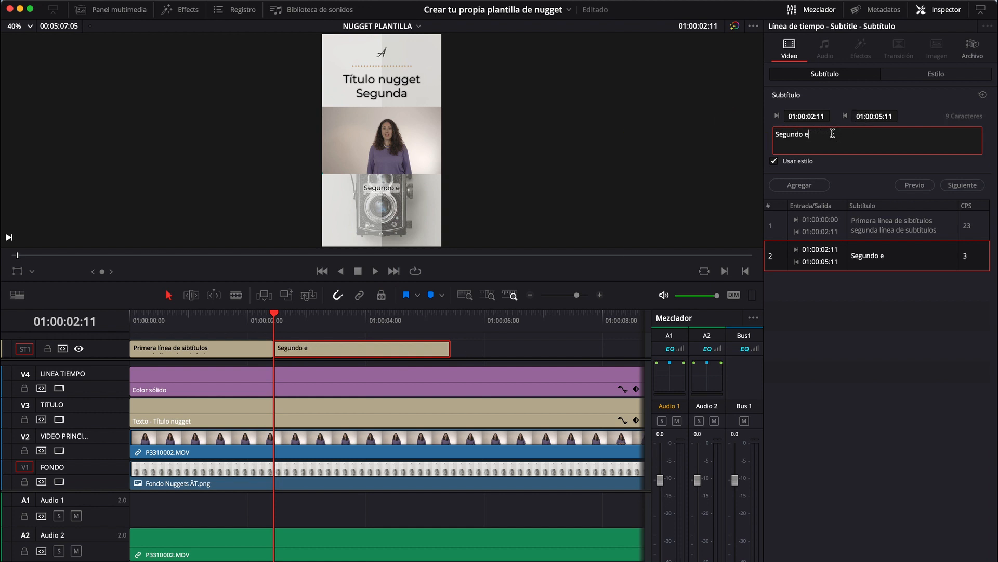
pyautogui.write('jemplo sub')
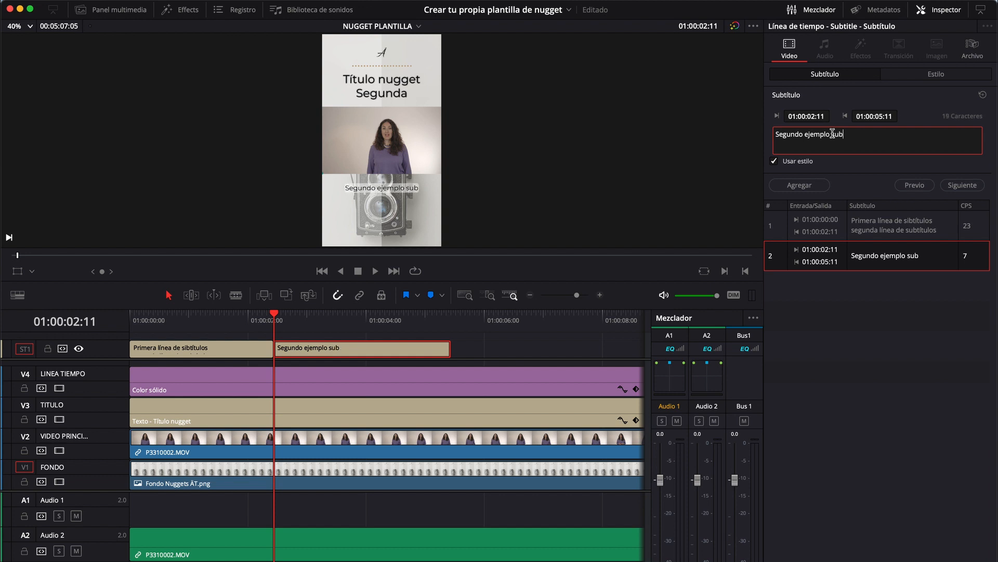
pyautogui.write('títulos')
pyautogui.press('Return')
pyautogui.write('para ')
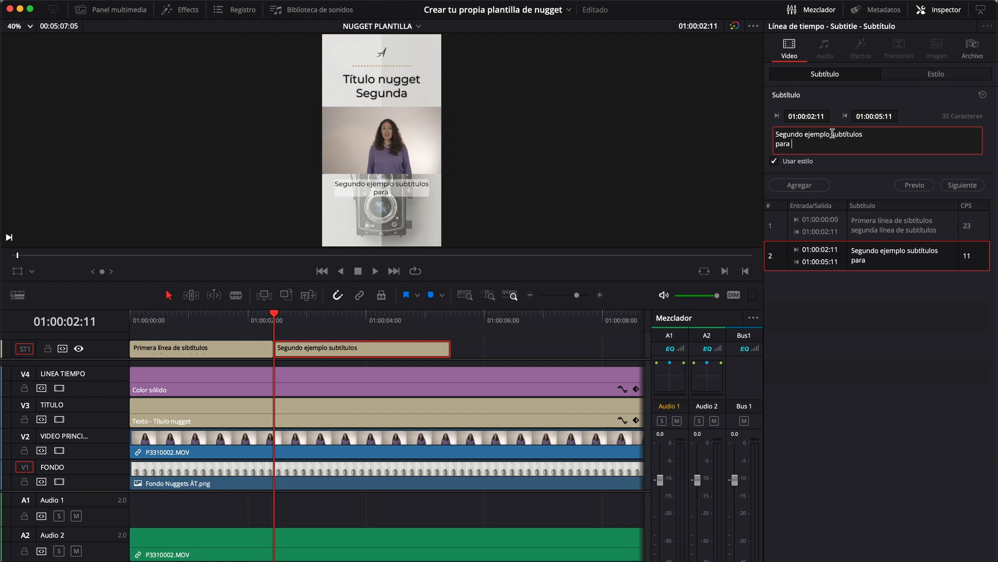
pyautogui.write('plantilla de nug')
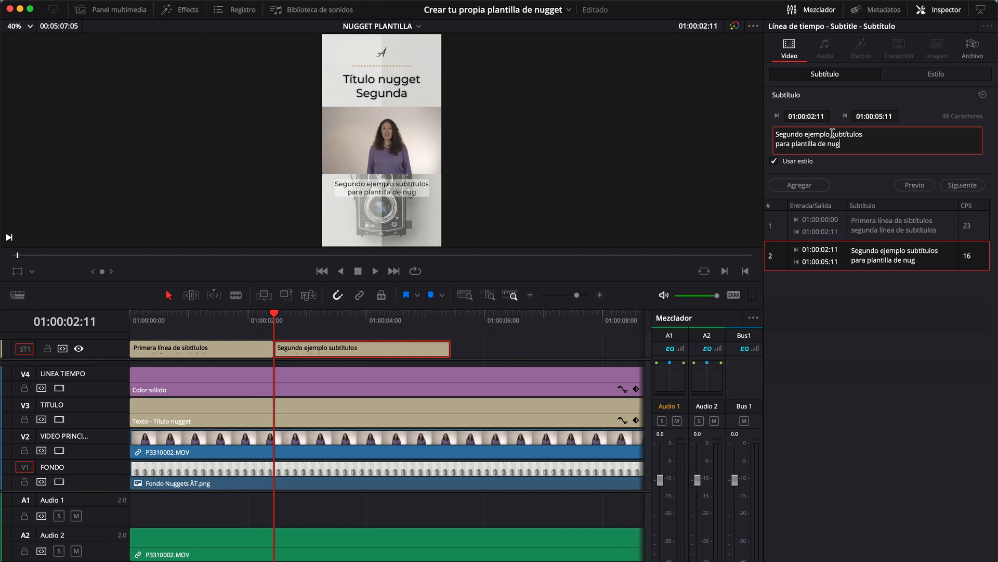
pyautogui.write('get')
# Play through the second subtitle to 01:00:04:13 and trim its end to that point
pyautogui.click(294, 320)
pyautogui.press('space')
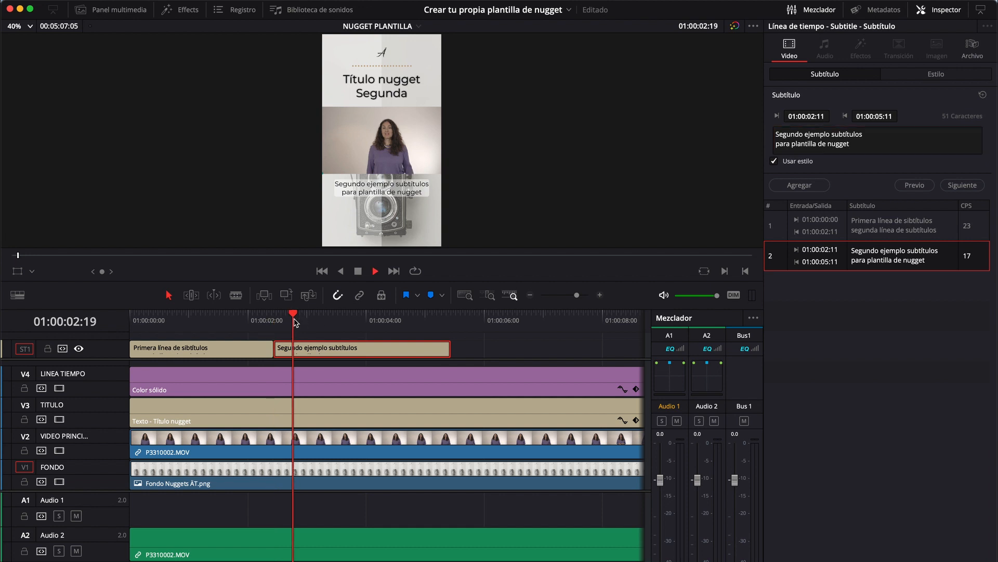
pyautogui.press('space')
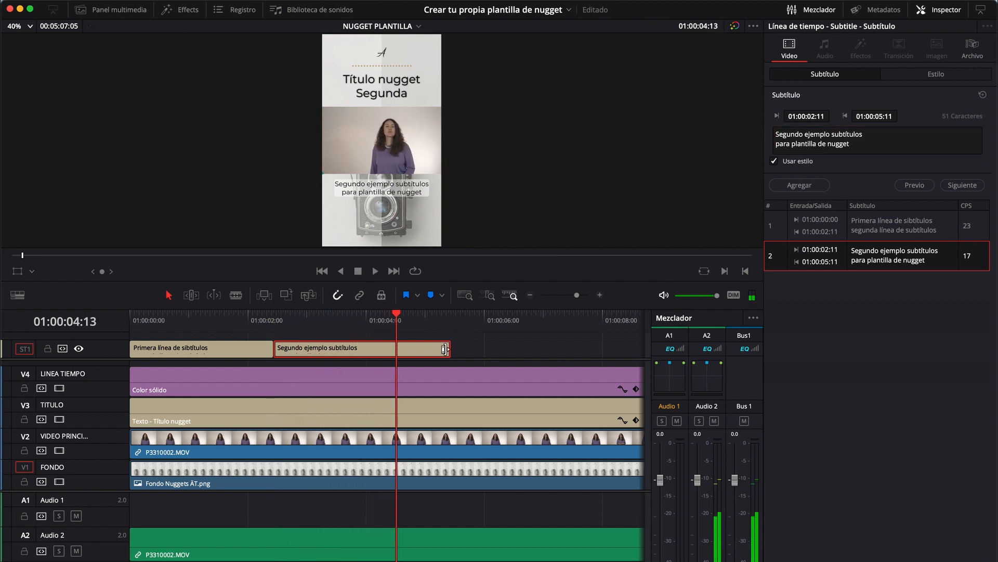
pyautogui.moveTo(445, 348)
pyautogui.mouseDown()
pyautogui.moveTo(416, 347)
pyautogui.moveTo(439, 349)
pyautogui.mouseUp()
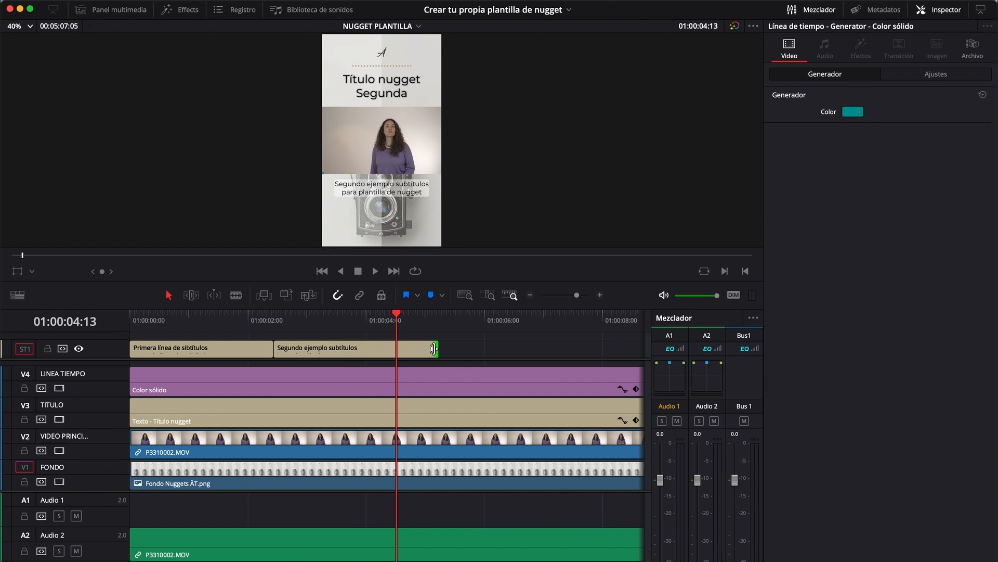
pyautogui.moveTo(433, 348); pyautogui.dragTo(395, 348)
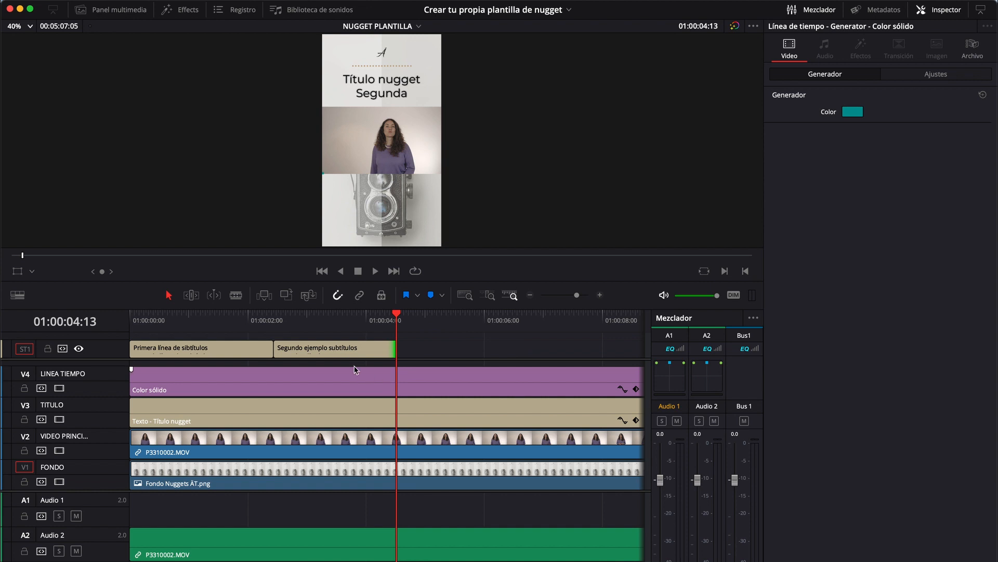
# Add a third subtitle at 01:00:04:13 with the default text "Subtitle"
pyautogui.click(368, 347)
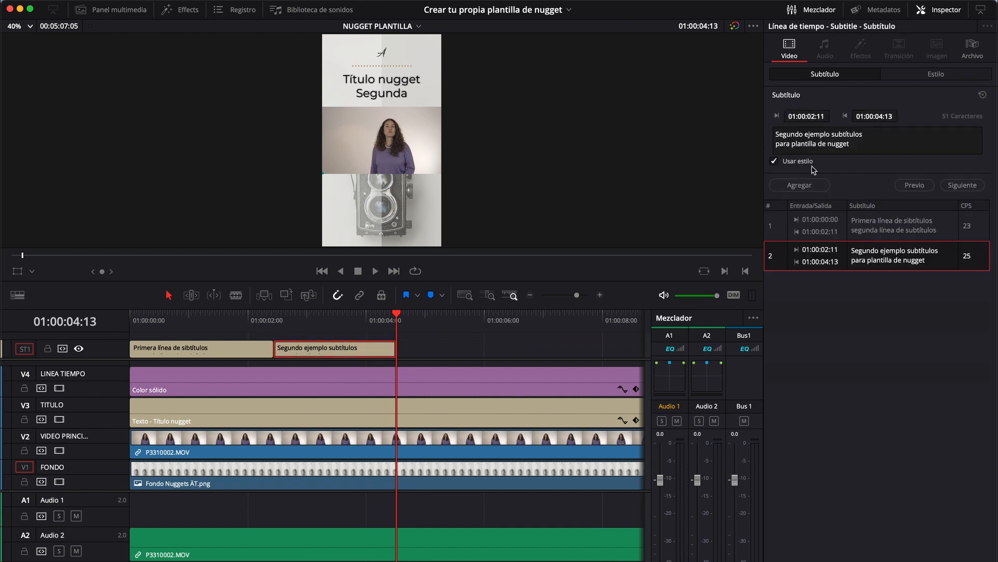
pyautogui.click(799, 185)
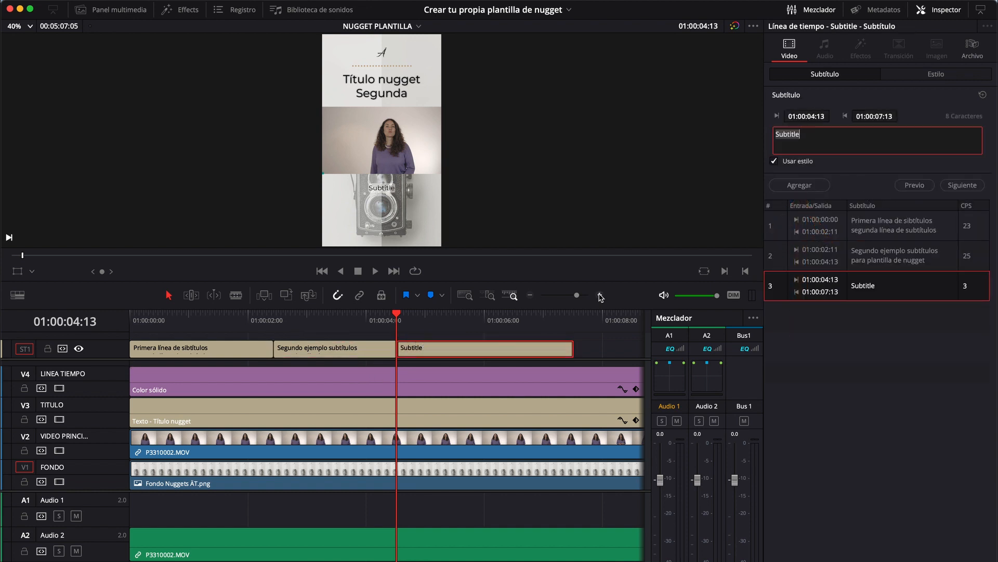
pyautogui.click(816, 140)
# Review how the three subtitles are placed along the timeline and how they look over the video
pyautogui.scroll(-3, 527, 388)
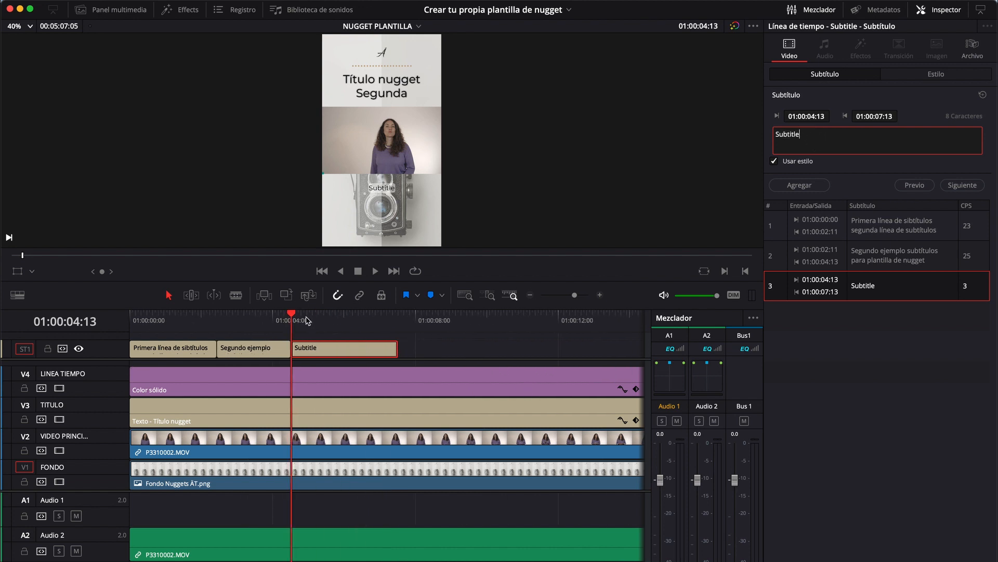
pyautogui.moveTo(304, 319); pyautogui.dragTo(338, 322)
pyautogui.scroll(-10, 456, 425)
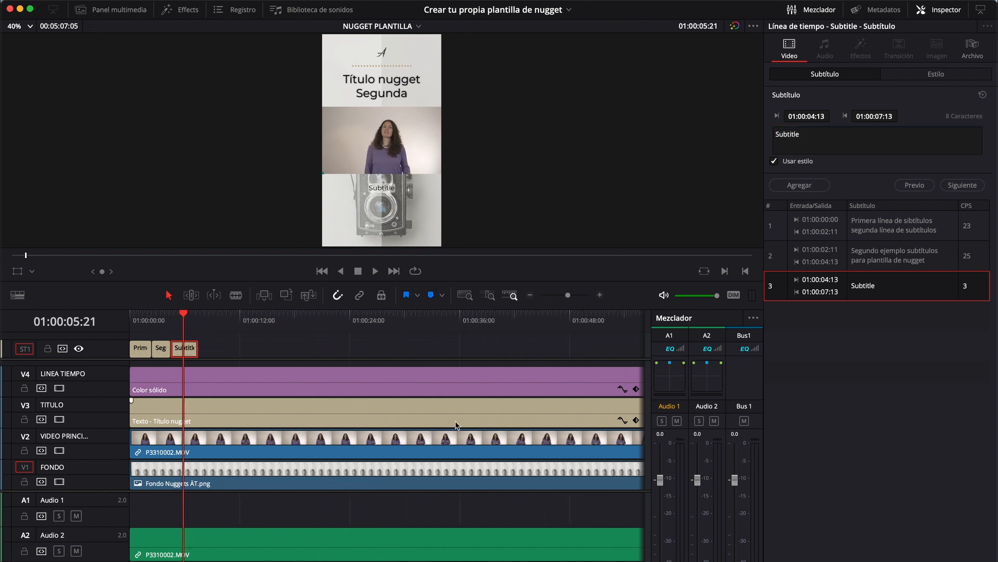
pyautogui.scroll(1, 455, 424)
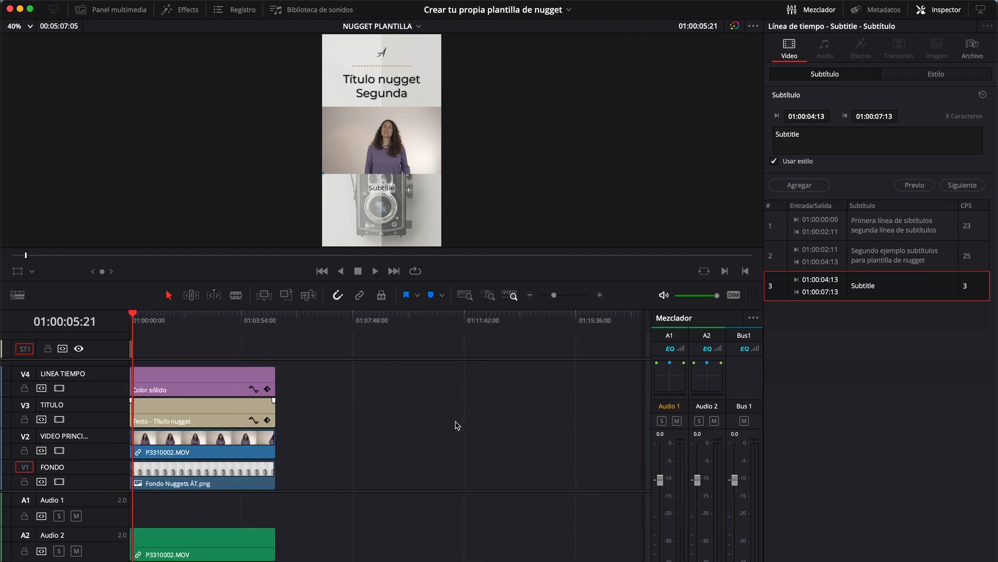
pyautogui.scroll(-1, 457, 424)
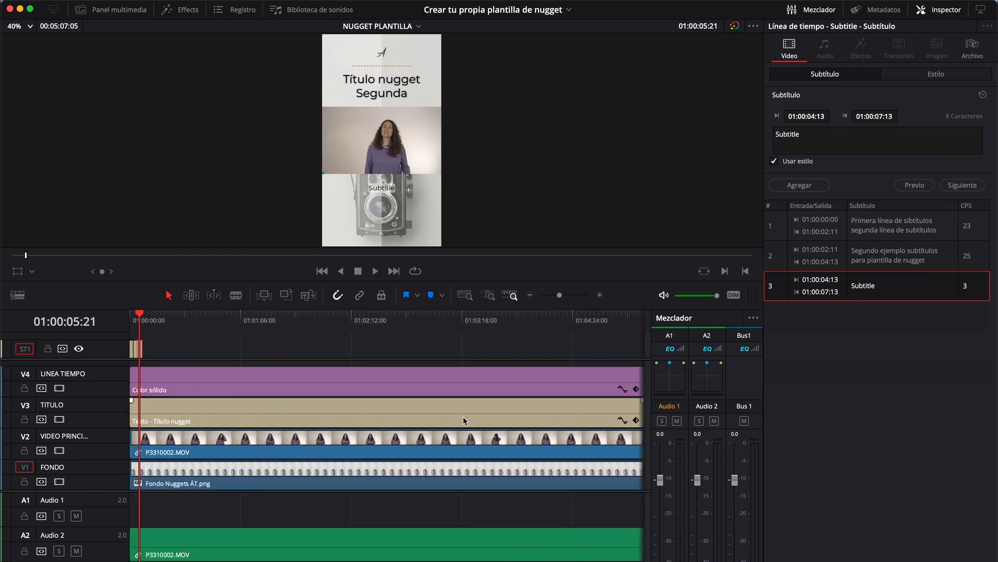
pyautogui.scroll(8, 136, 351)
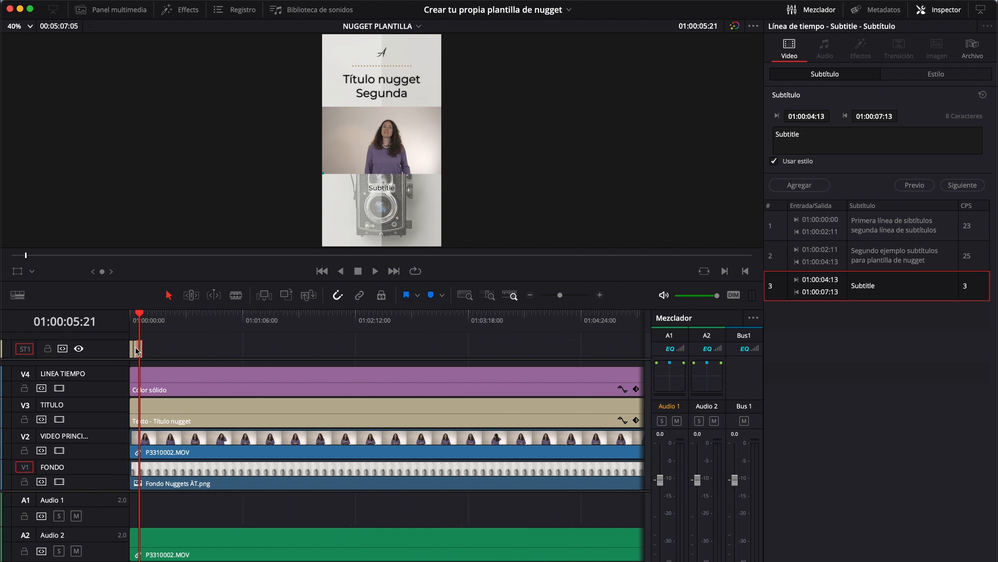
pyautogui.click(156, 318)
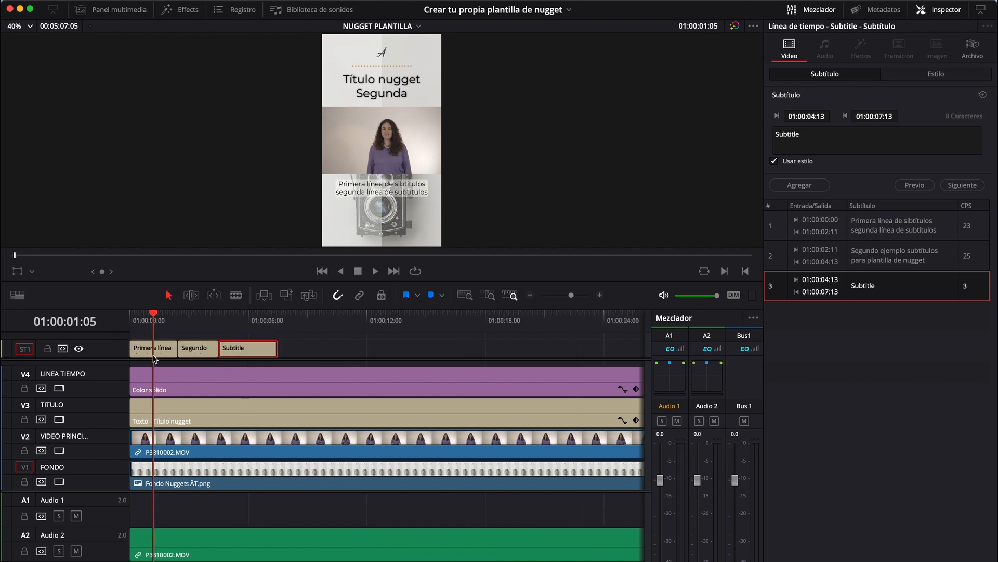
pyautogui.click(154, 353)
pyautogui.click(196, 324)
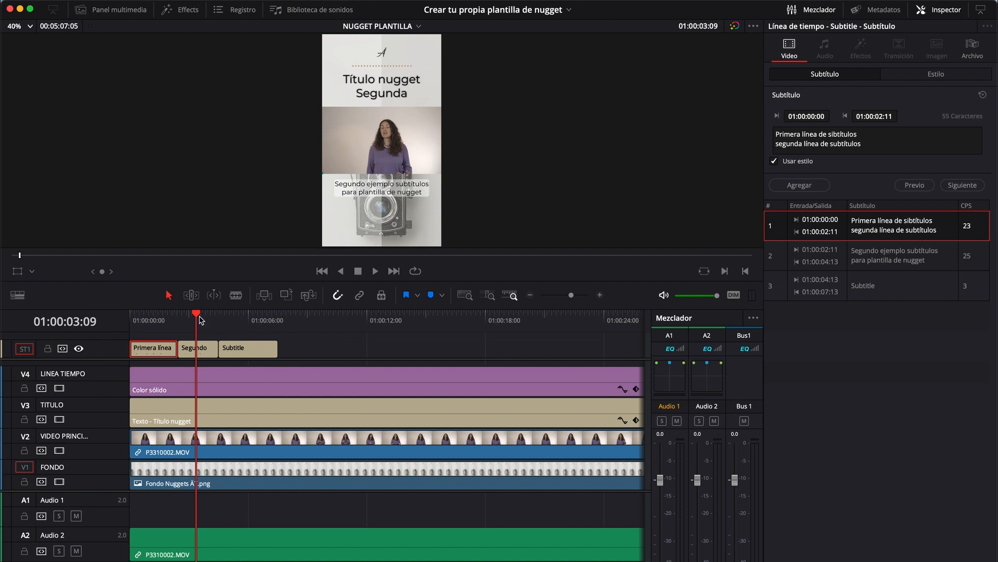
pyautogui.moveTo(198, 314); pyautogui.dragTo(204, 316)
# Show the full length of the timeline and hide the Inspector
pyautogui.scroll(-4, 351, 415)
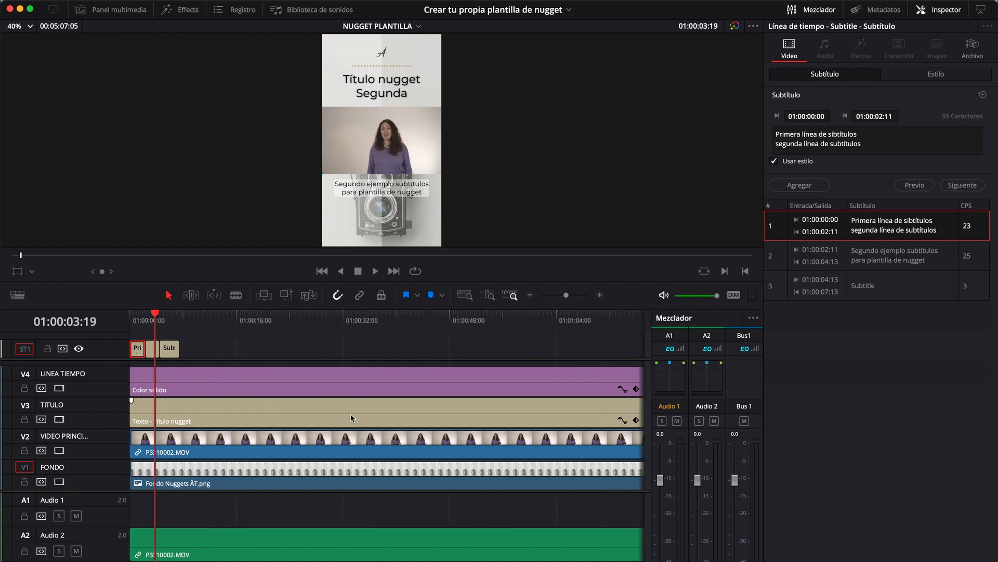
pyautogui.scroll(-5, 351, 418)
pyautogui.click(949, 10)
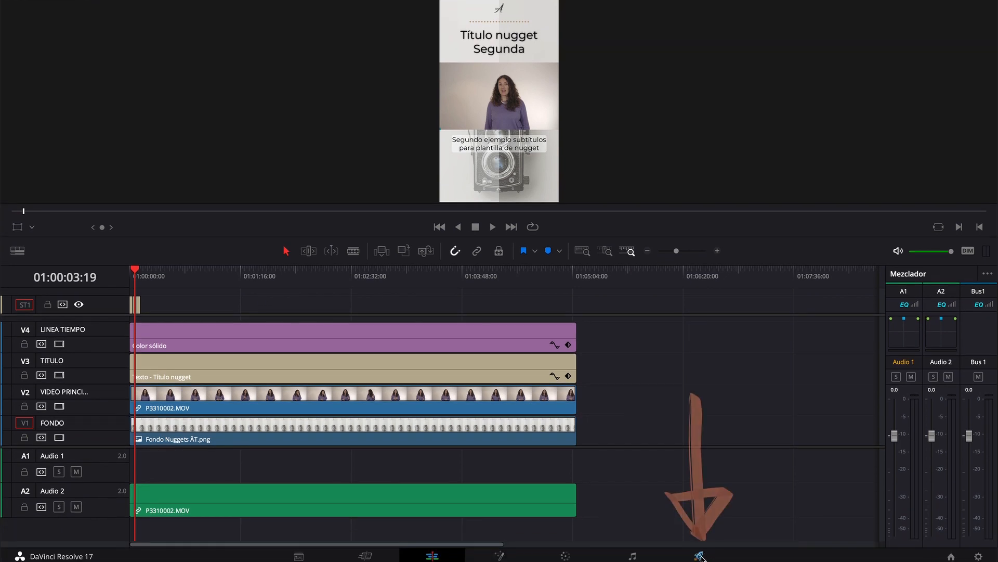
# Go to the Deliver page and check the name and location fields for the exported file
pyautogui.click(700, 555)
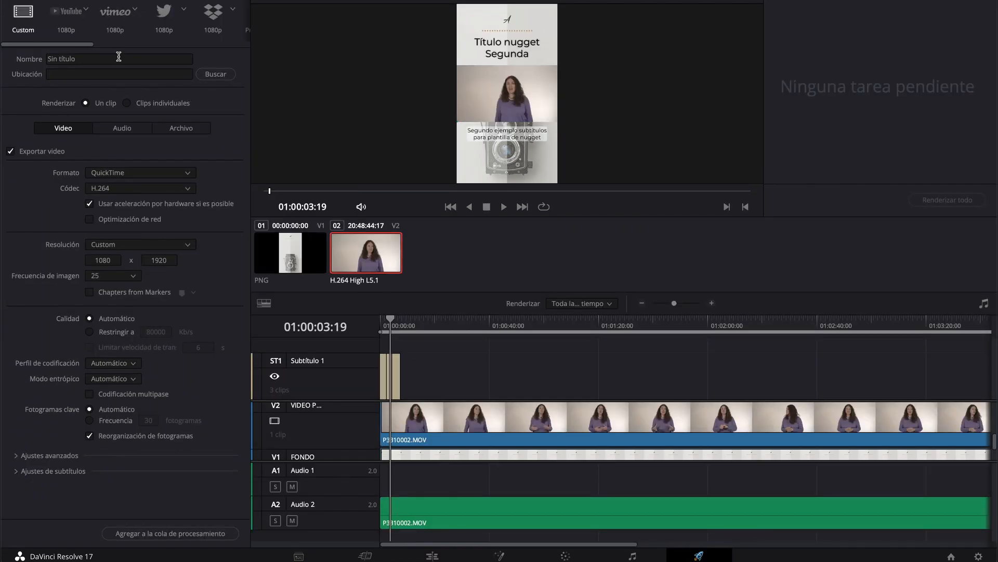
pyautogui.click(116, 59)
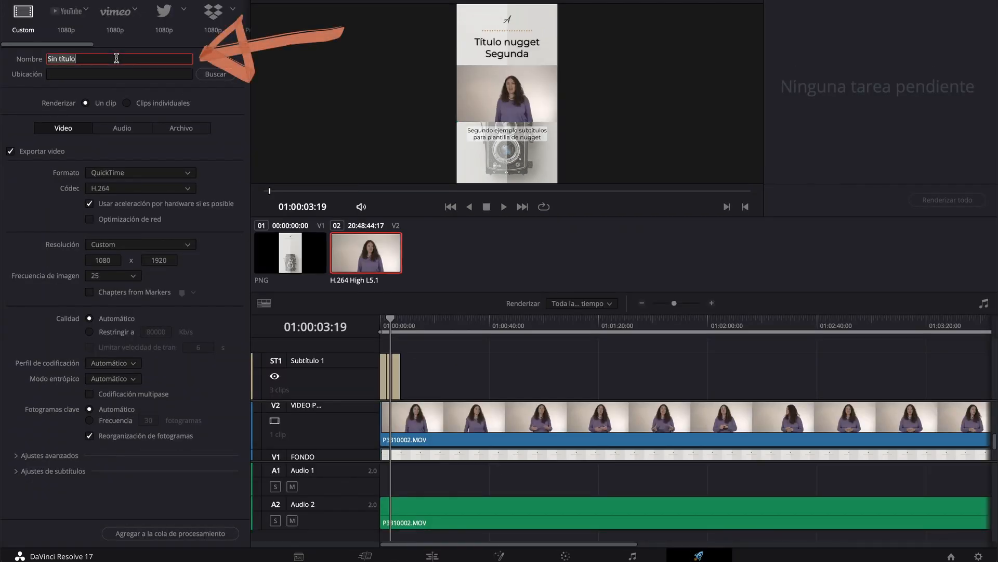
pyautogui.click(99, 73)
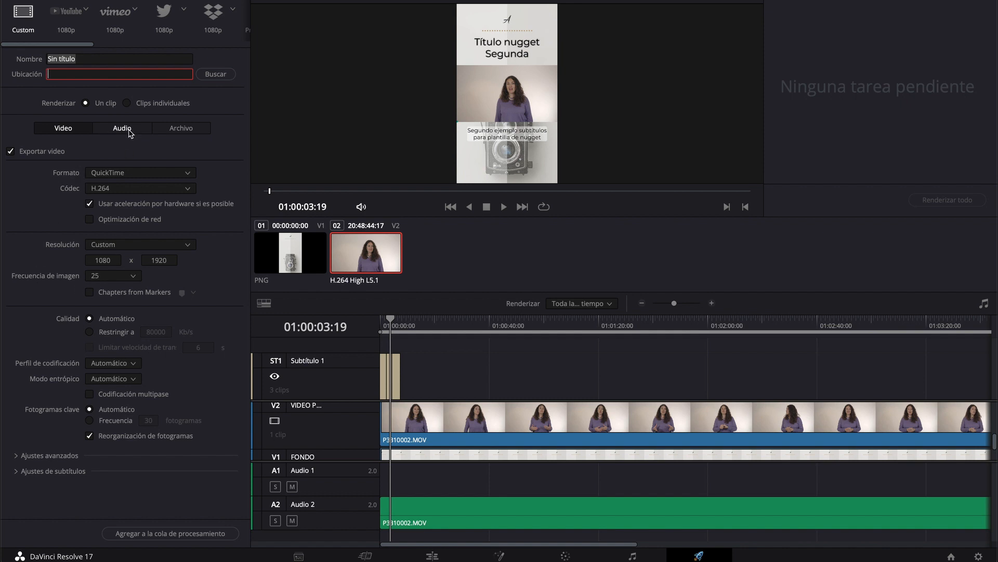
# Enable subtitle export in the render settings with the format "Integrados en la imagen"
pyautogui.click(32, 474)
pyautogui.scroll(-3, 36, 457)
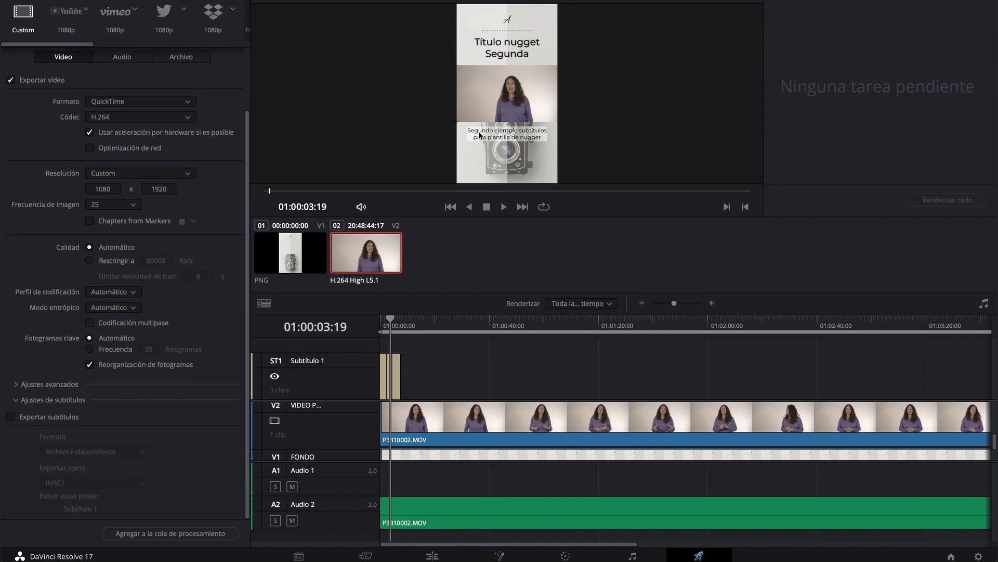
pyautogui.click(10, 418)
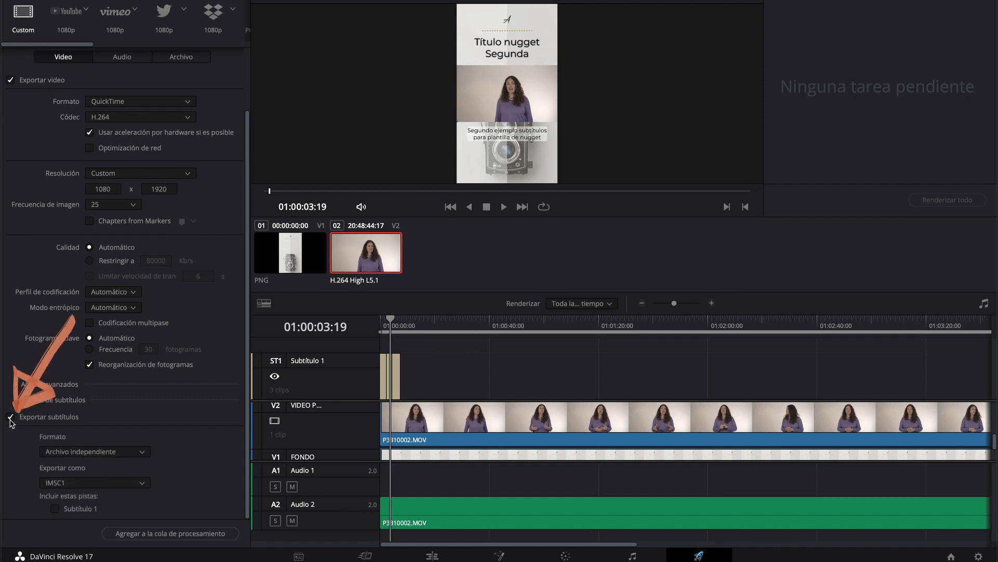
pyautogui.click(80, 453)
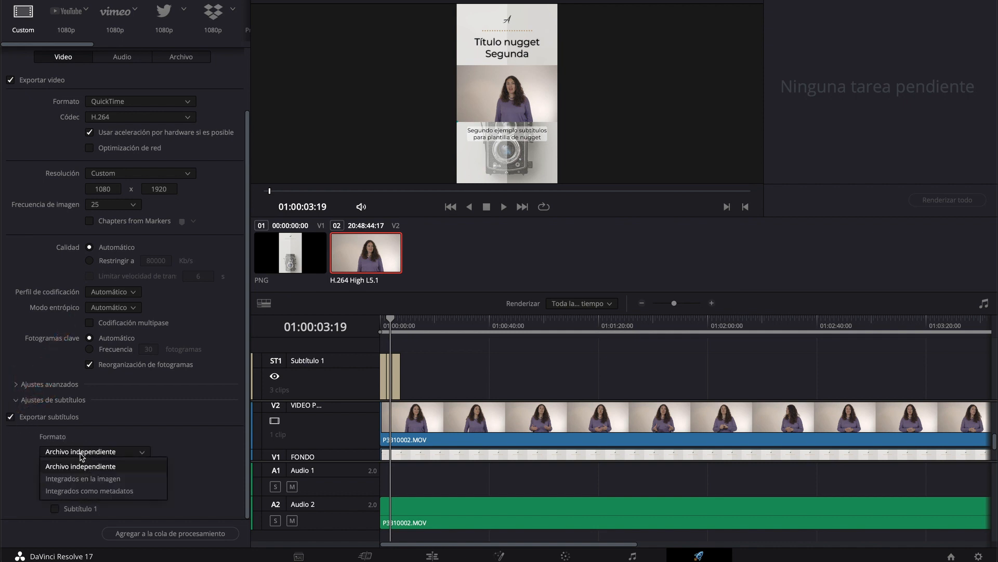
pyautogui.click(83, 478)
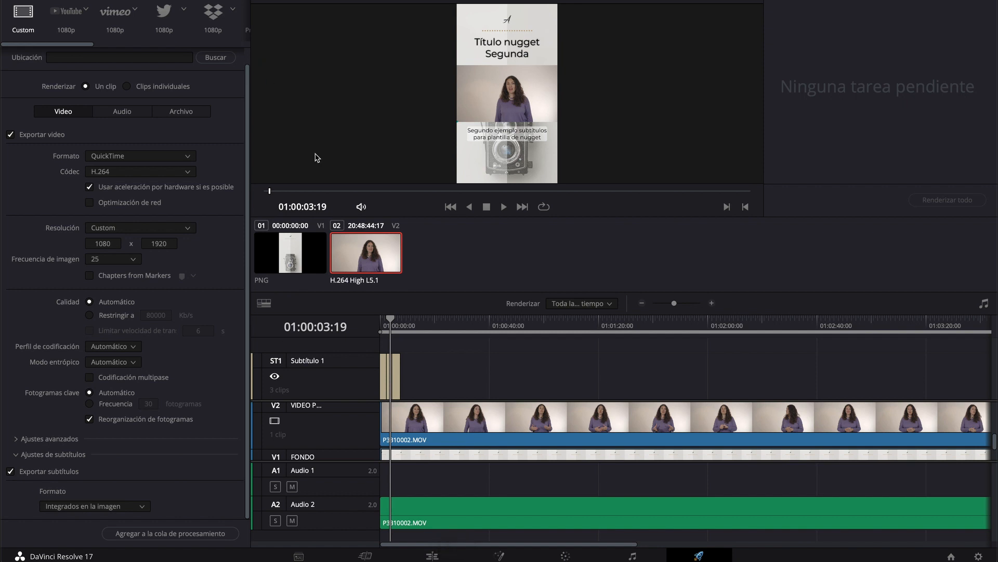
# Return to the Edit page and delete the presenter clip P3310002.MOV from video track V2
pyautogui.click(435, 556)
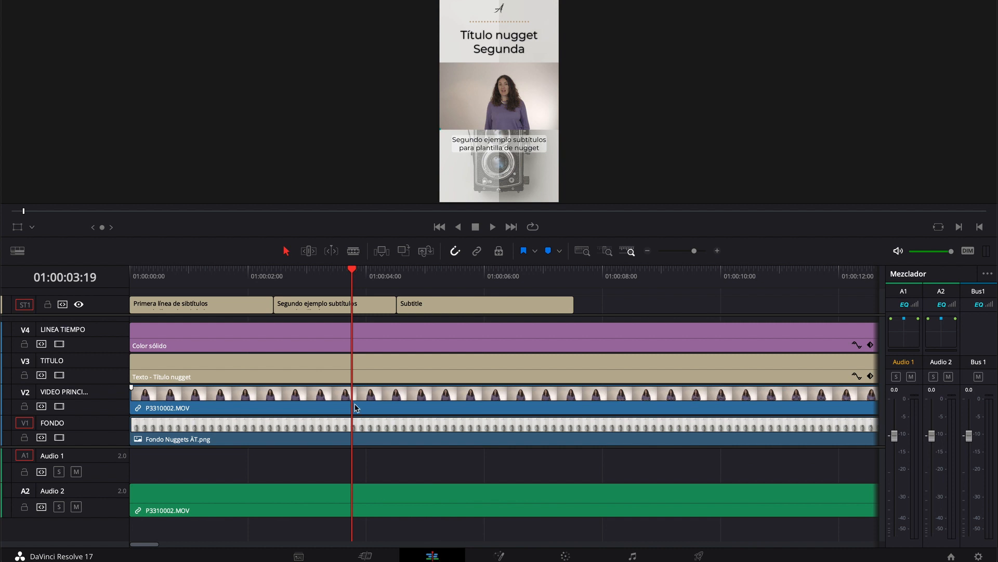
pyautogui.scroll(-10, 355, 407)
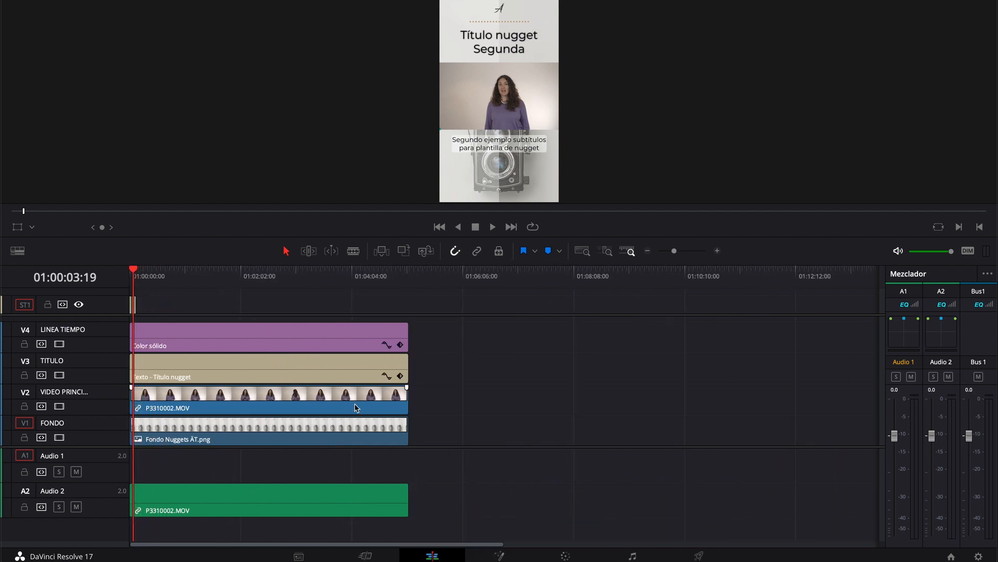
pyautogui.scroll(3, 355, 407)
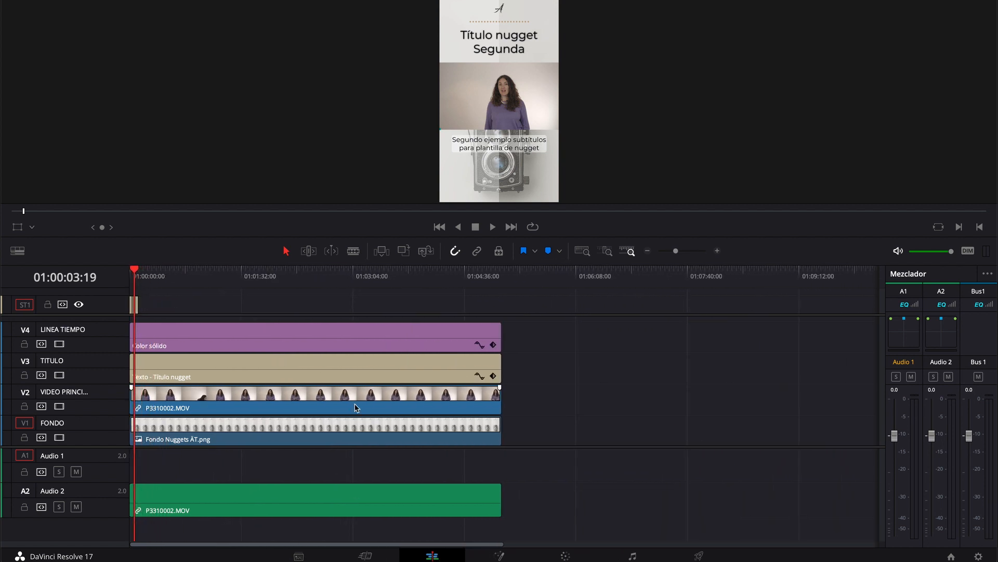
pyautogui.click(200, 406)
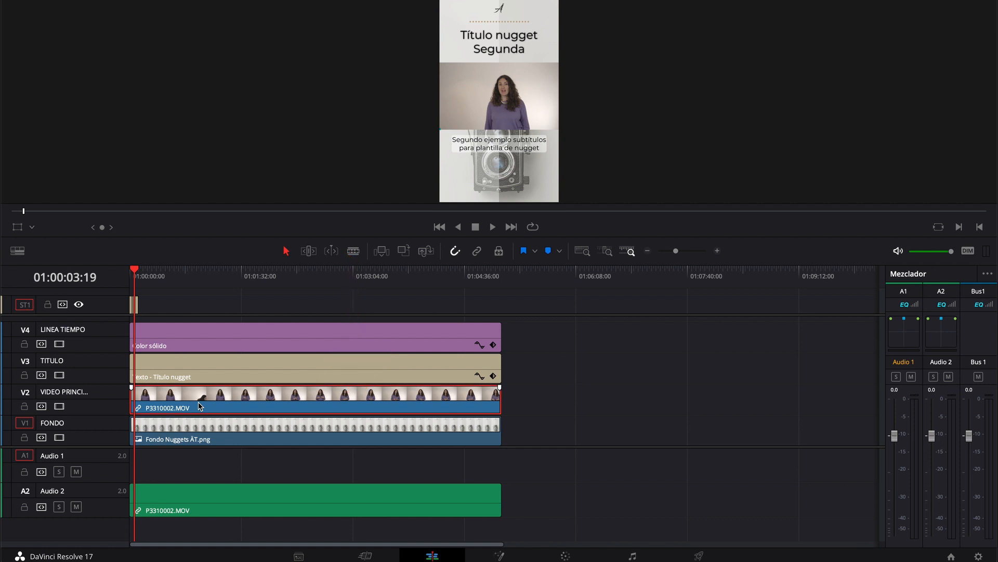
pyautogui.press('Delete')
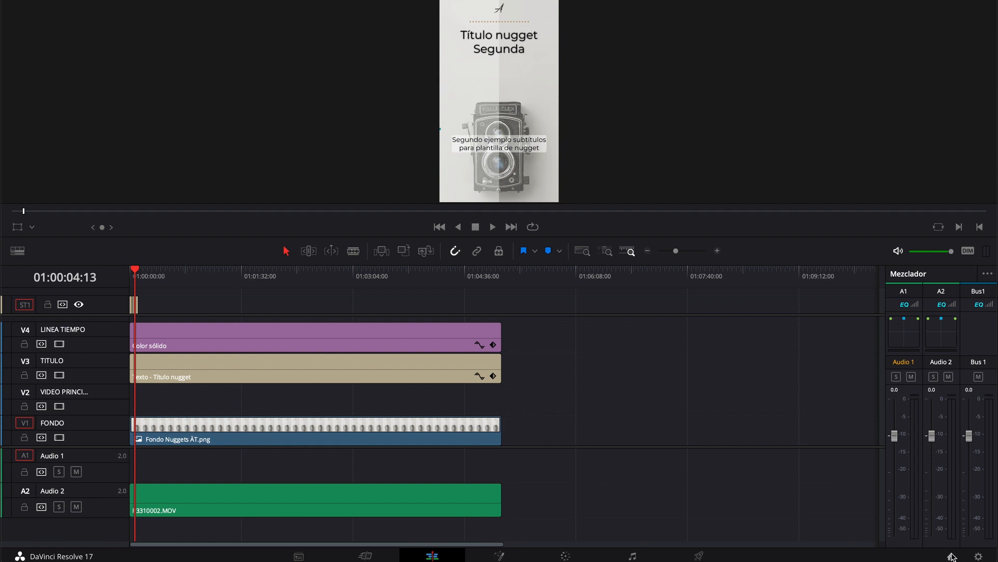
# Rename the current project in the project manager as "00 PLANTILLA NUGGETS" and check the project sorting options
pyautogui.click(952, 557)
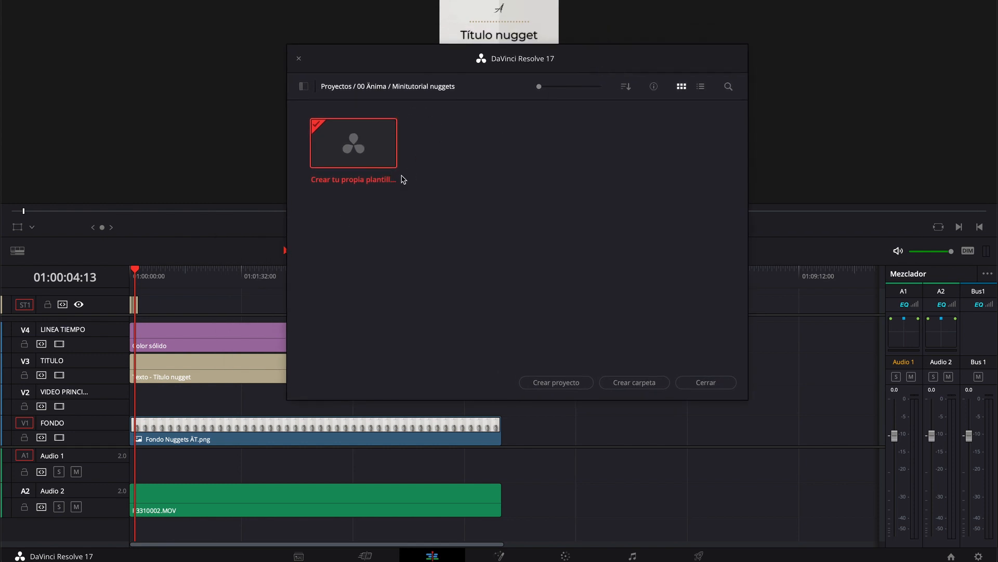
pyautogui.rightClick(351, 186)
pyautogui.click(383, 224)
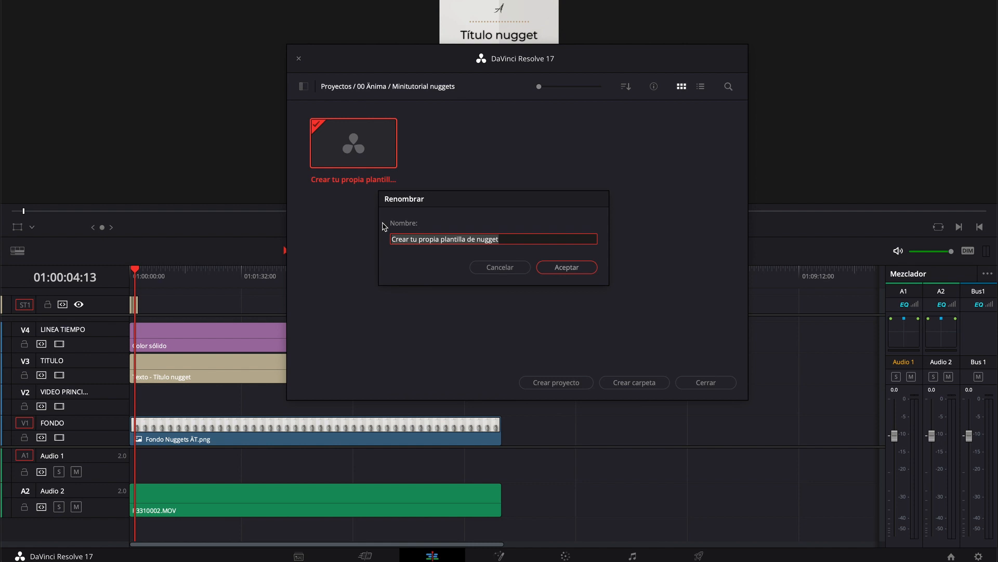
pyautogui.write('00 PLANTILLA NUGGETS')
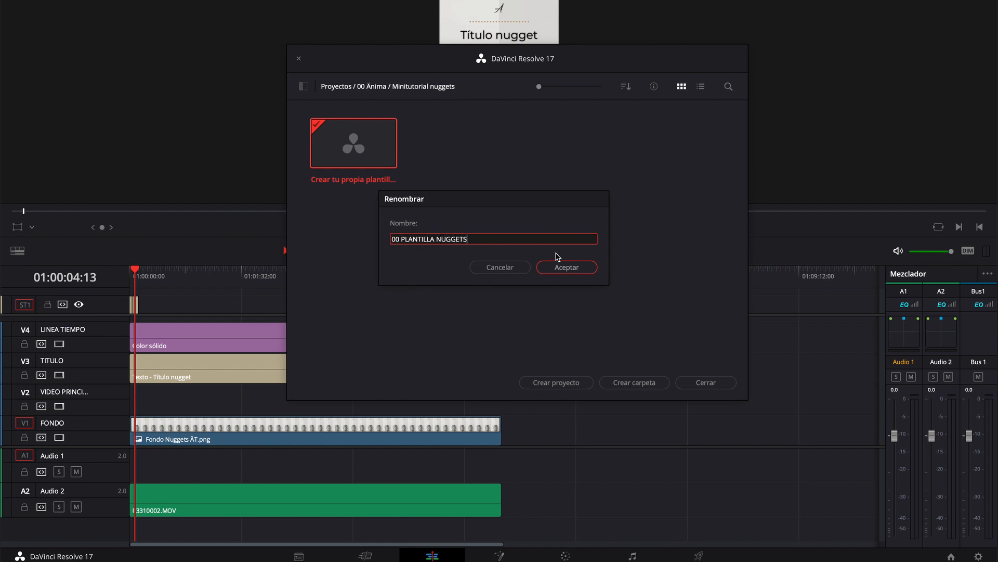
pyautogui.click(583, 271)
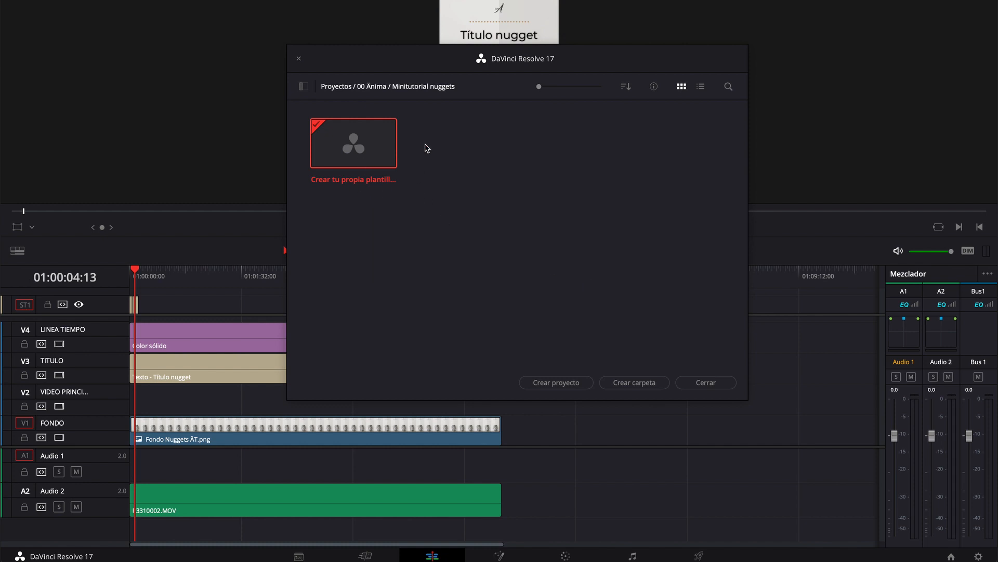
pyautogui.click(627, 90)
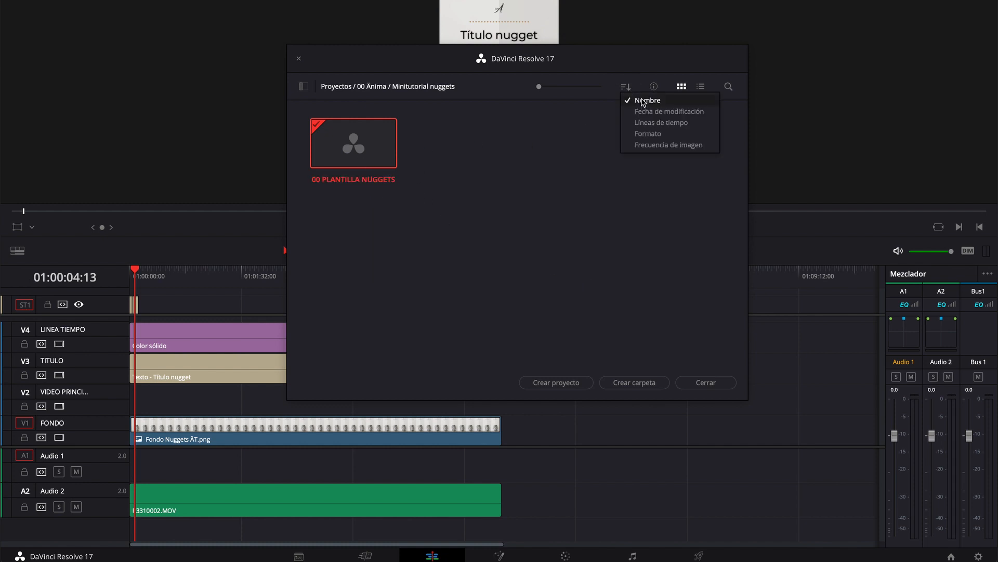
pyautogui.click(422, 195)
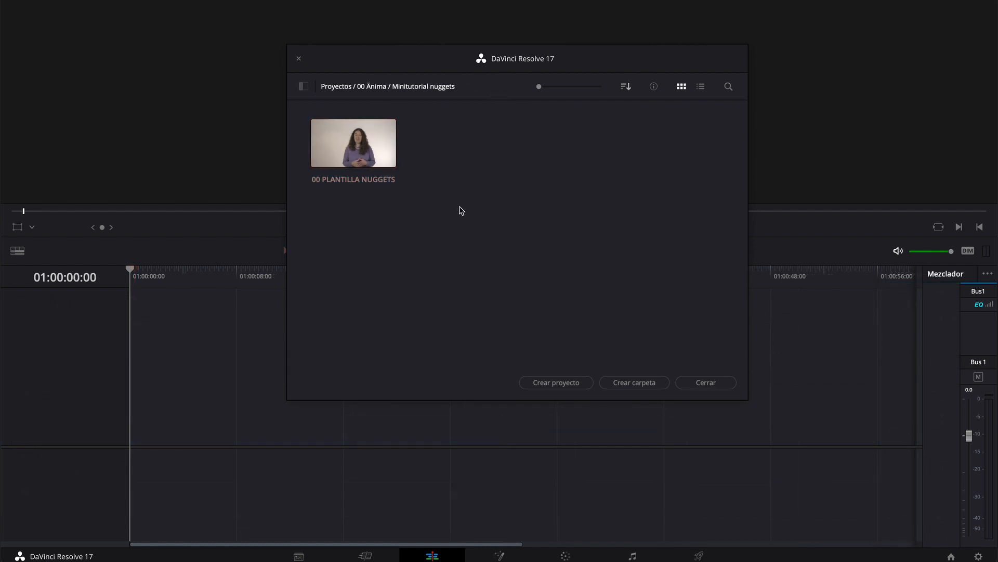
# Duplicate the project "00 PLANTILLA NUGGETS" within the Minitutorial nuggets folder
pyautogui.click(353, 167)
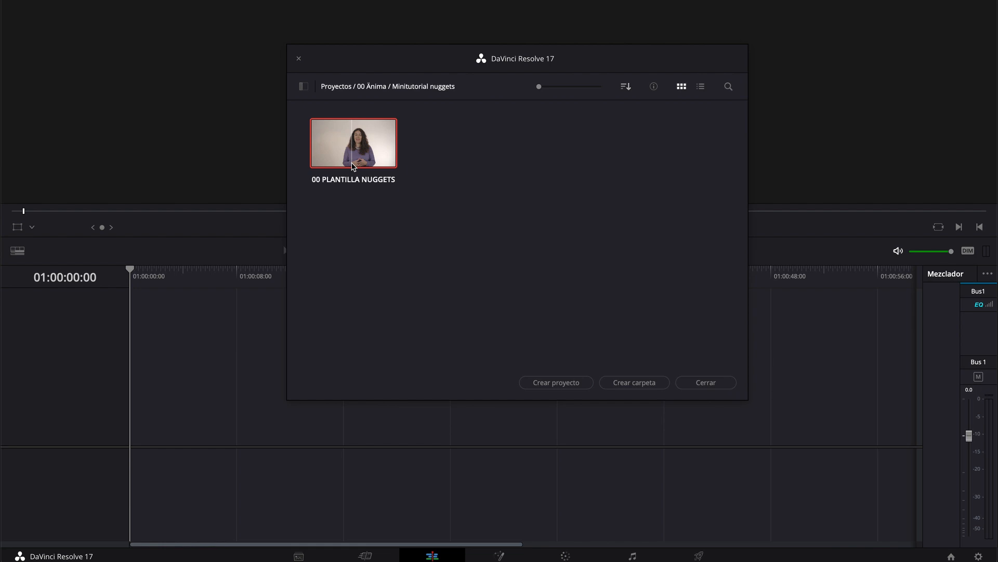
pyautogui.click(463, 188)
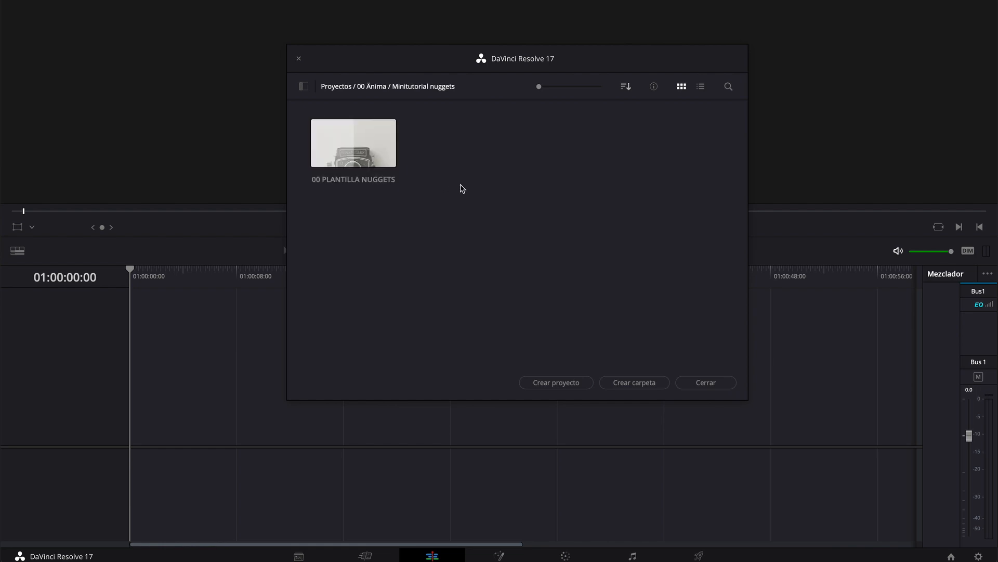
pyautogui.press('super+v')
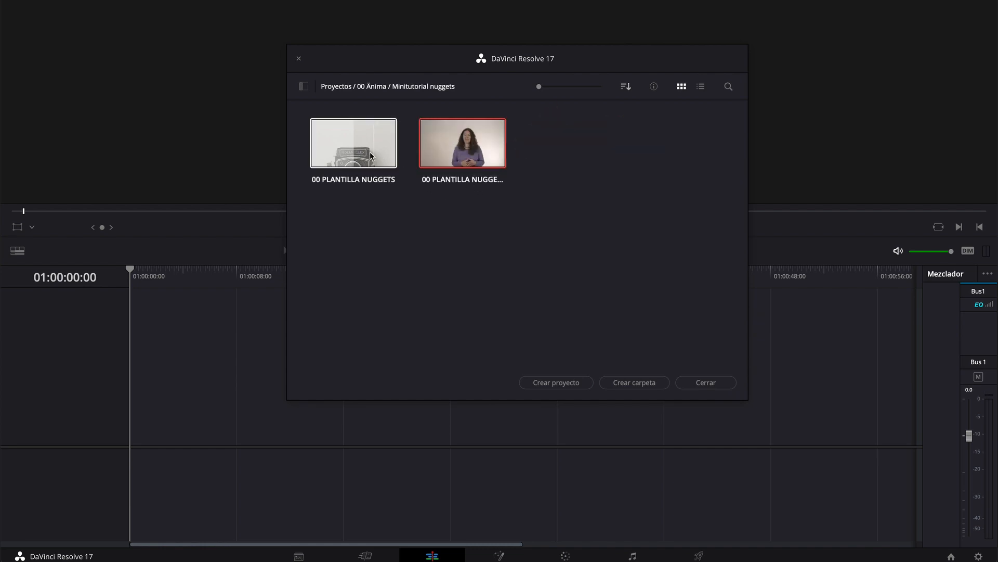
# Rename the copied project as "01 PRIMER NUGGET" and open it
pyautogui.rightClick(453, 181)
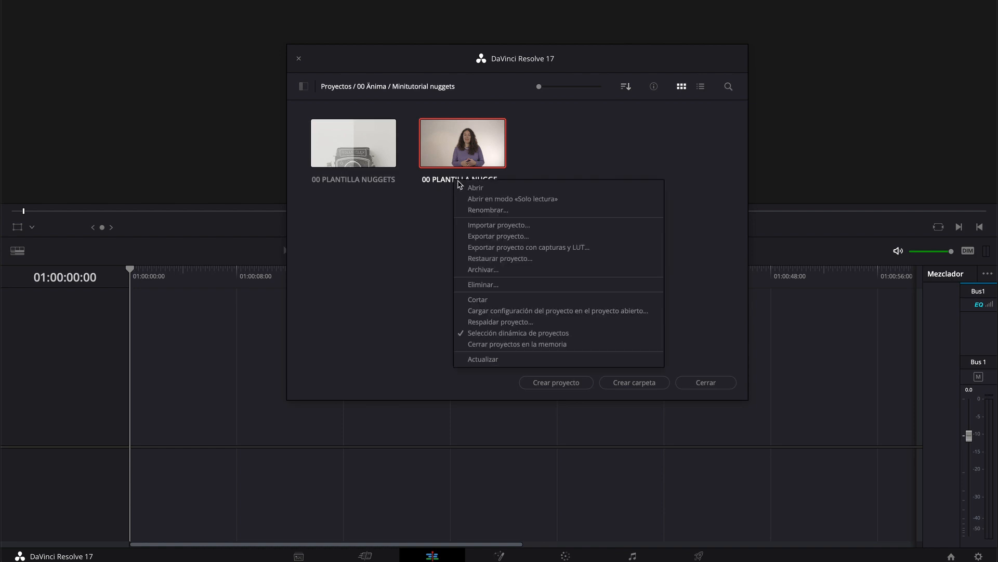
pyautogui.click(486, 208)
pyautogui.write('01')
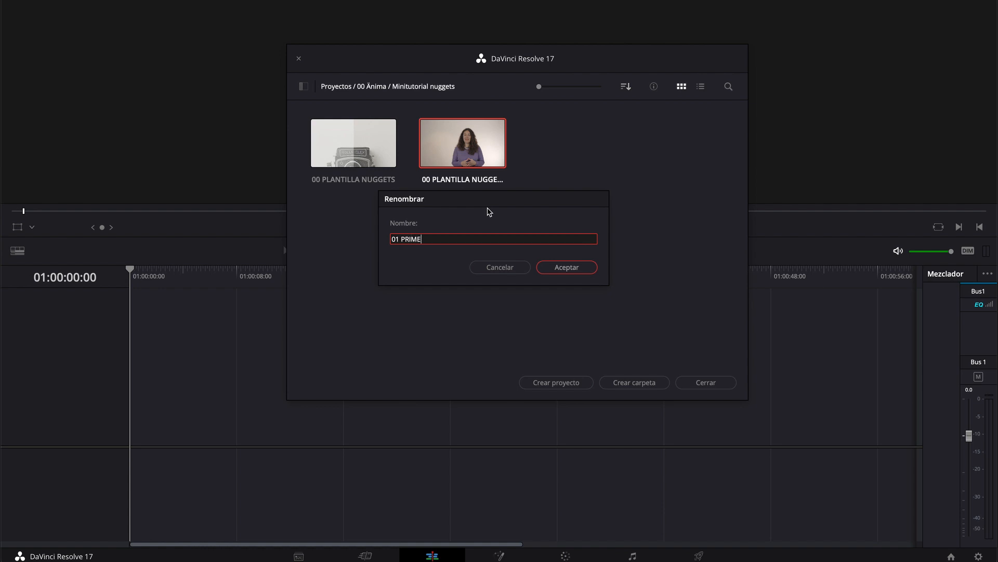
pyautogui.write('PRIMER NUGGETS')
pyautogui.press('Return')
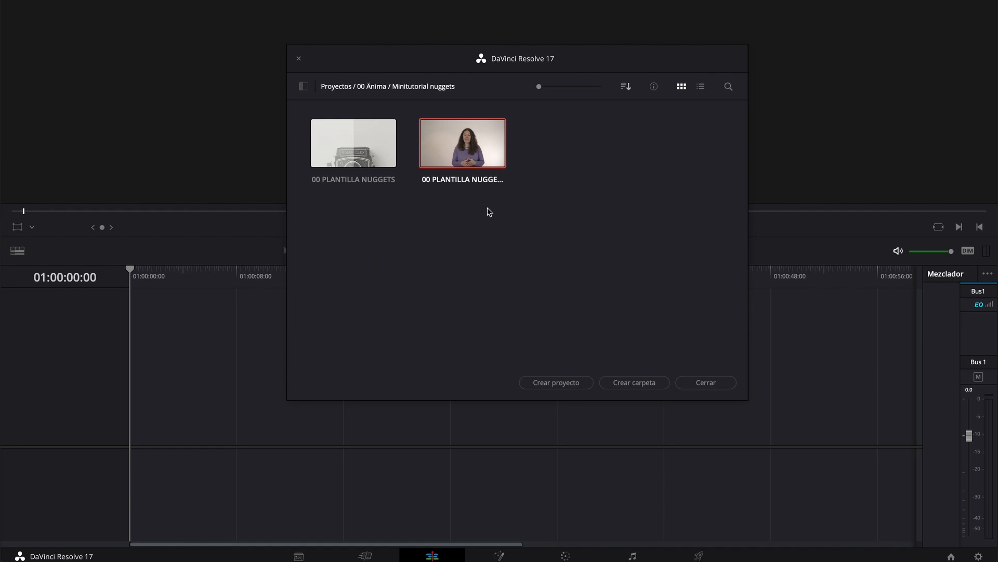
pyautogui.doubleClick(470, 165)
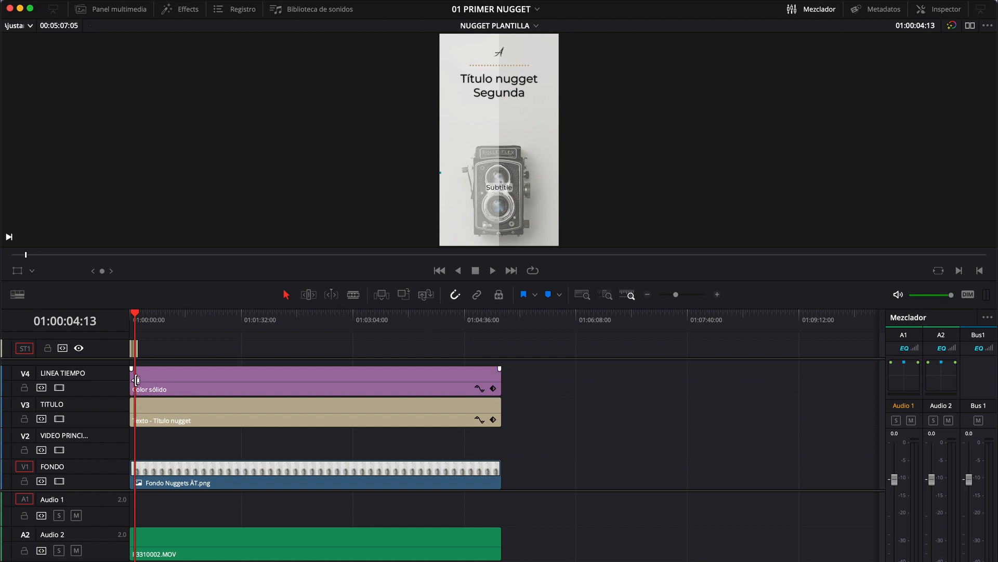
# Import DSCF0183.MOV from the Vídeos folder inside MATERIAL and place it at the start of video track V2
pyautogui.press('super+equal')
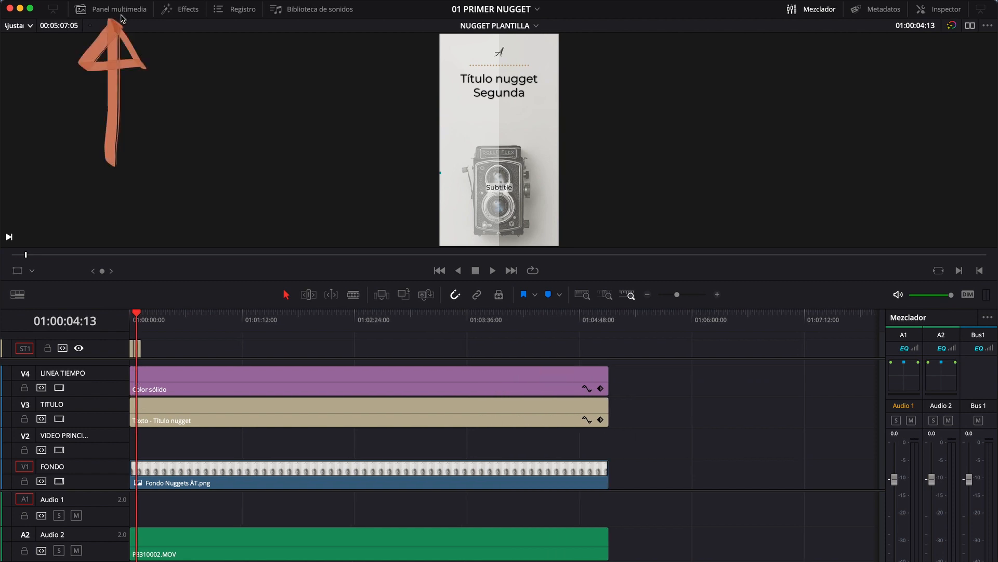
pyautogui.click(111, 9)
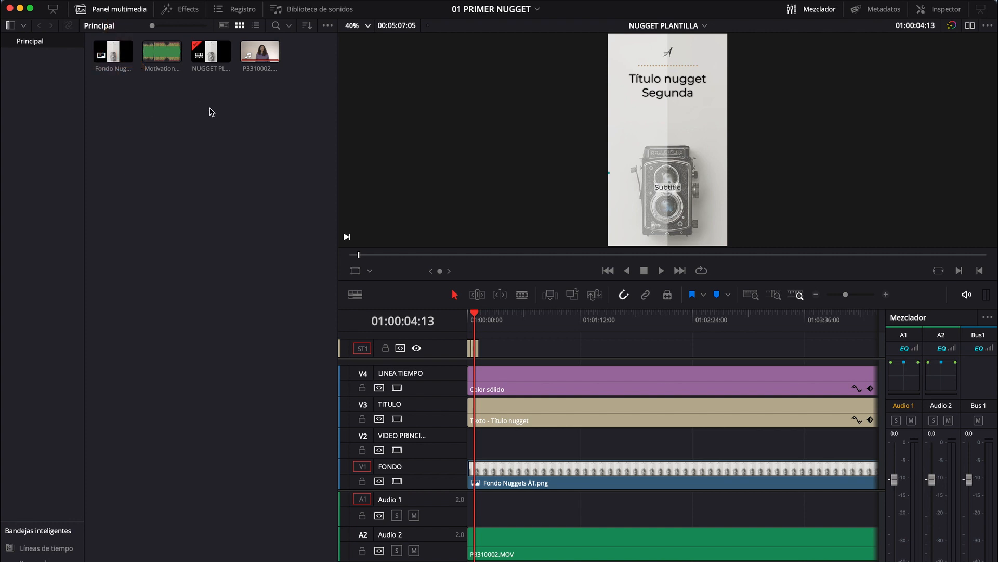
pyautogui.press('super+i')
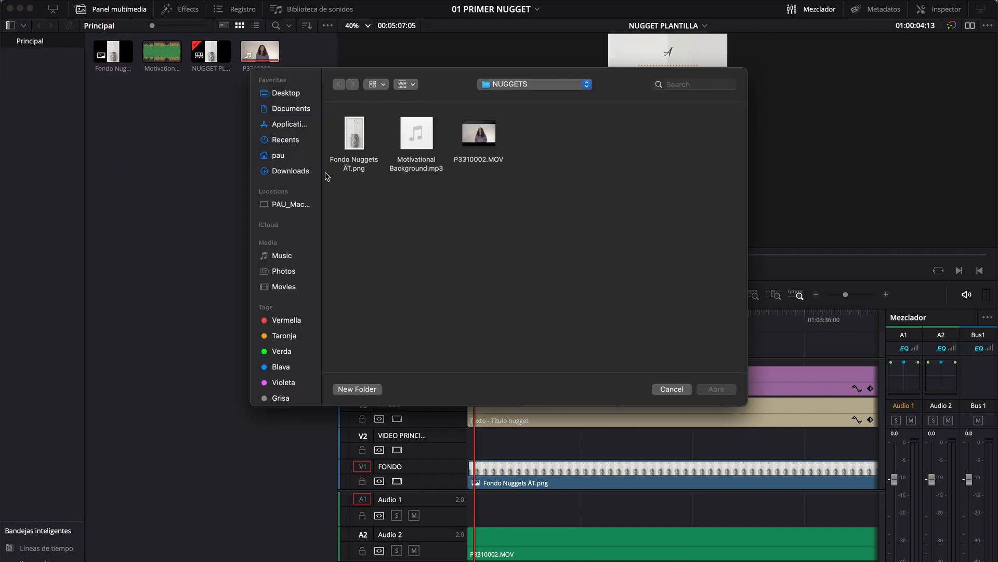
pyautogui.click(518, 86)
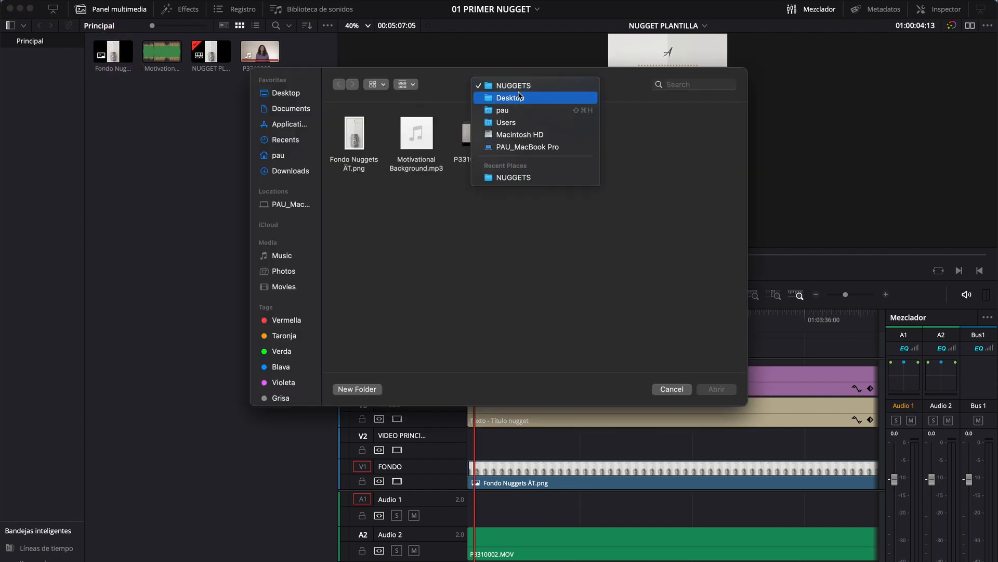
pyautogui.click(519, 97)
pyautogui.doubleClick(431, 135)
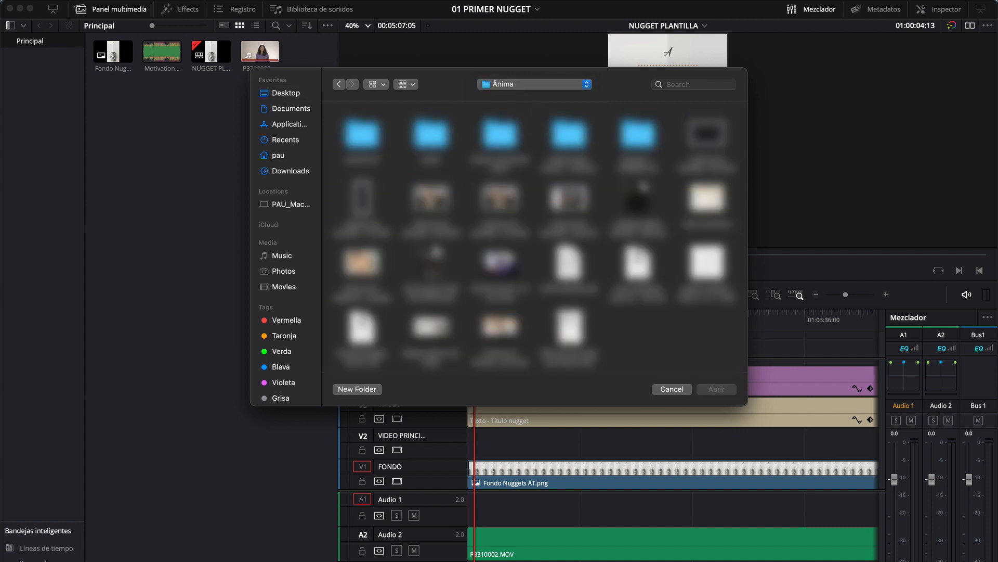
pyautogui.click(500, 136)
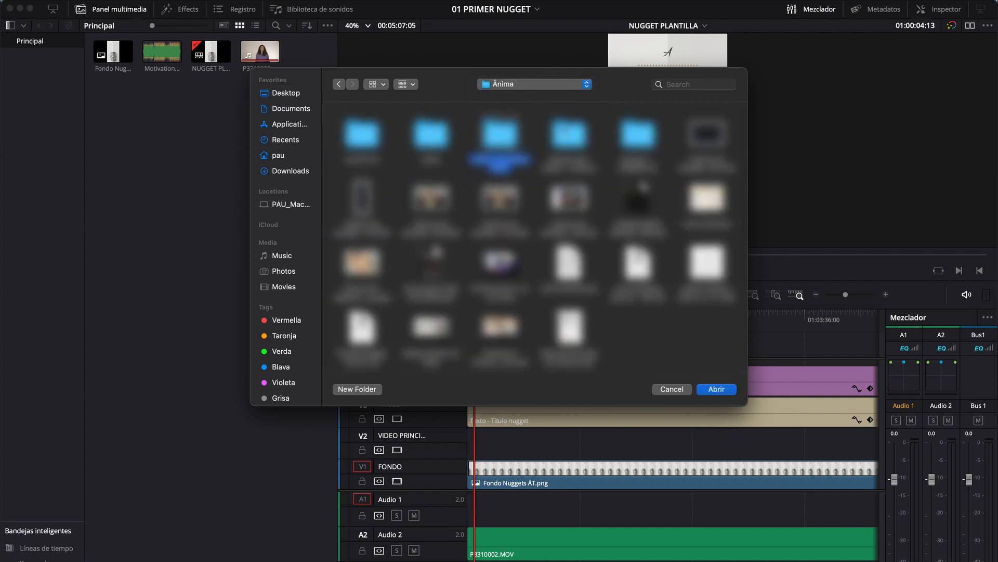
pyautogui.doubleClick(568, 135)
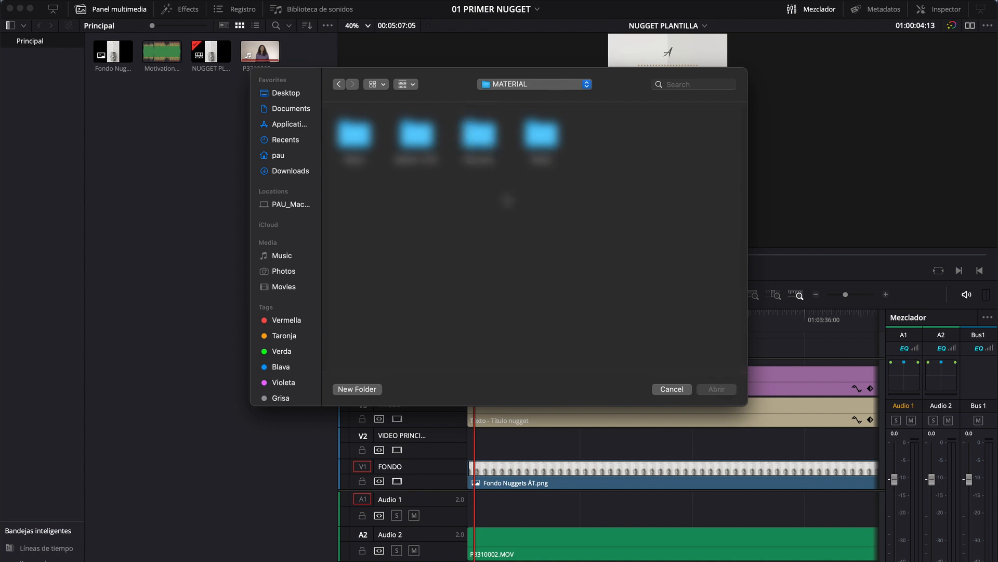
pyautogui.doubleClick(543, 134)
pyautogui.click(372, 164)
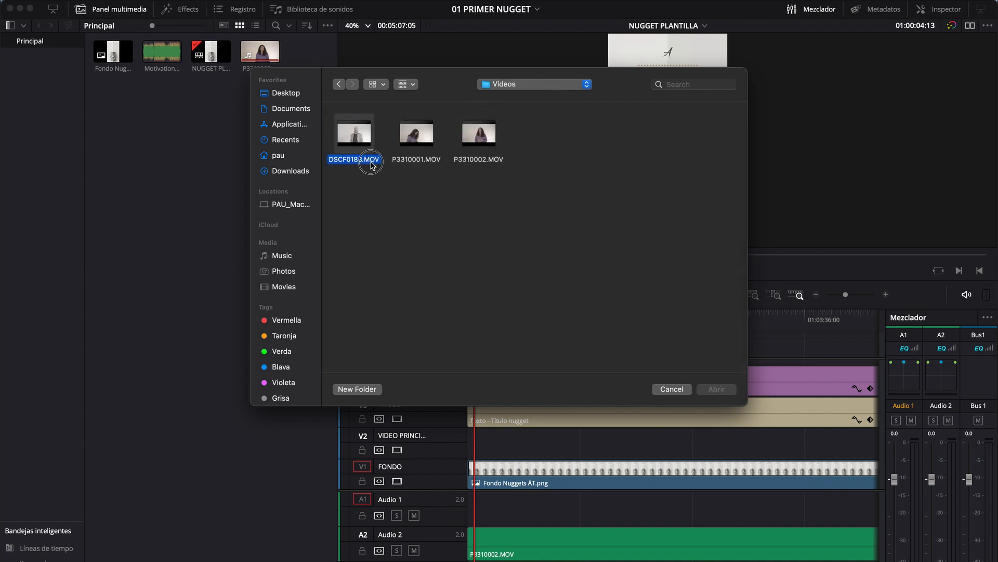
pyautogui.click(715, 389)
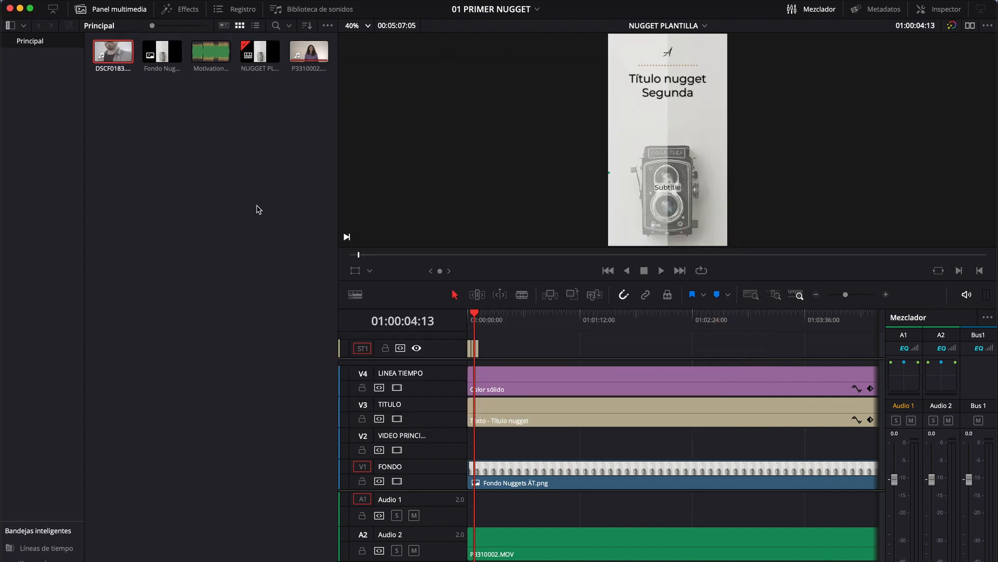
pyautogui.moveTo(108, 61); pyautogui.dragTo(468, 451)
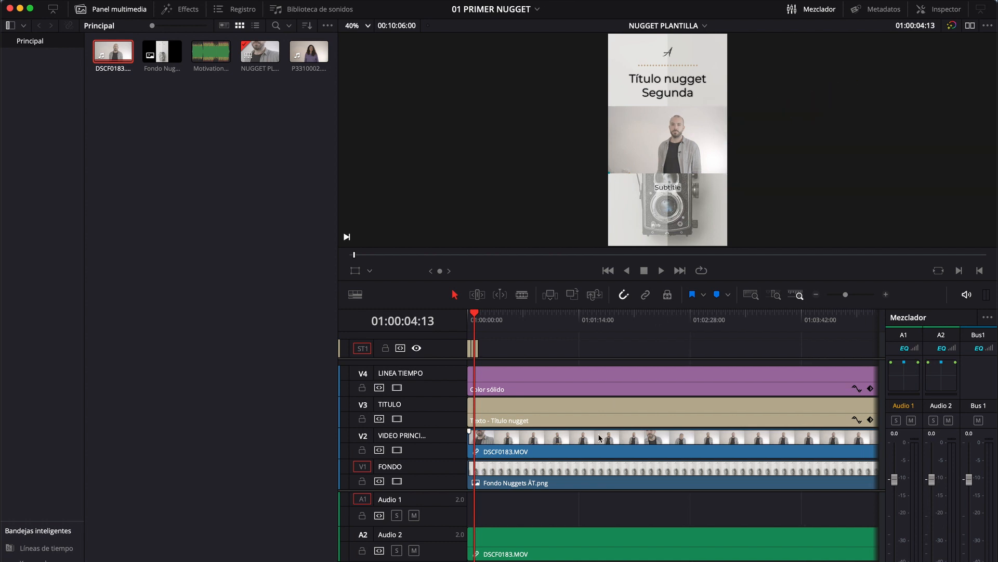
# Extend the Color sólido, title and Fondo Nuggets clips to the end of the DSCF0183.MOV clip
pyautogui.scroll(-5, 598, 438)
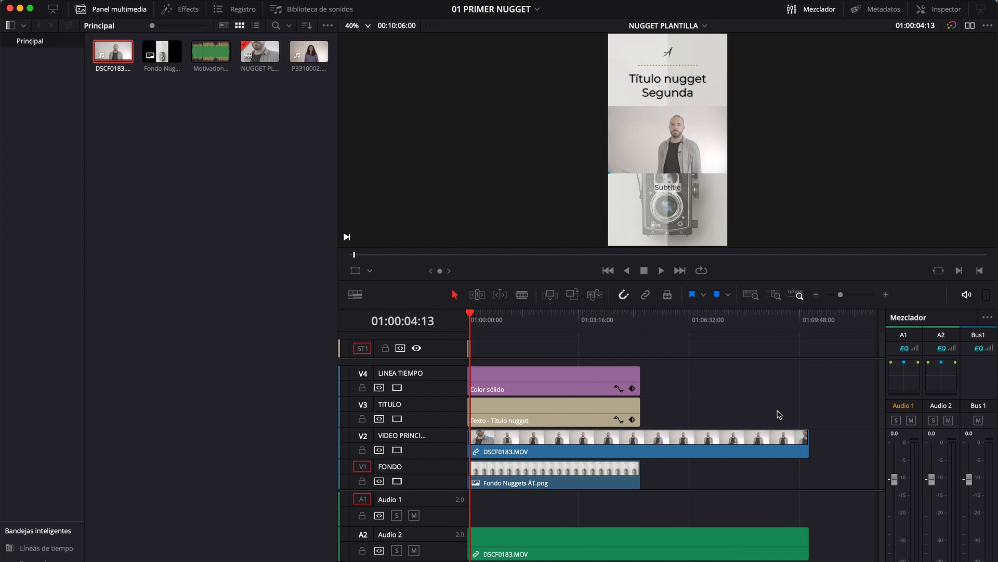
pyautogui.moveTo(640, 375); pyautogui.dragTo(808, 375)
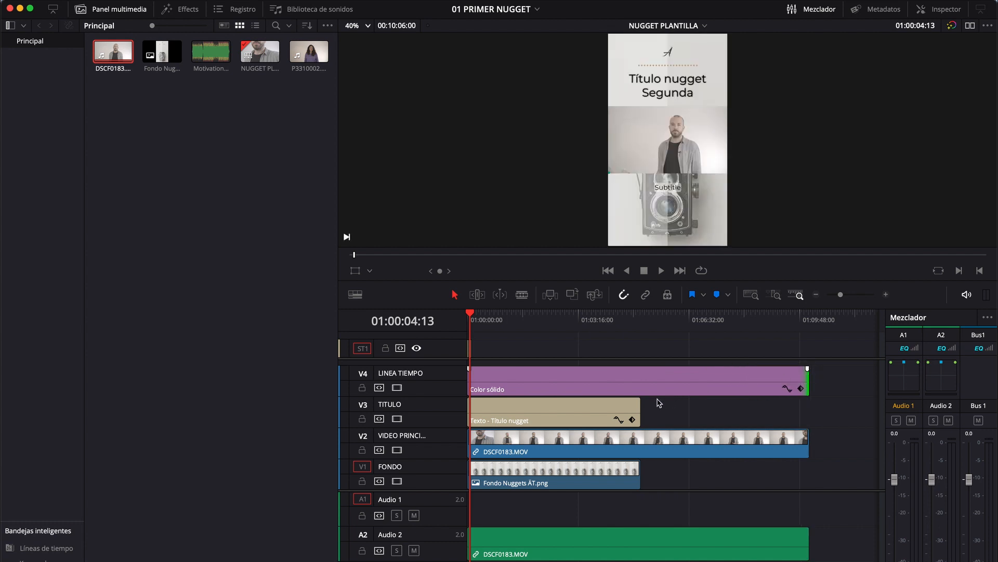
pyautogui.moveTo(634, 407); pyautogui.dragTo(809, 407)
pyautogui.moveTo(639, 471); pyautogui.dragTo(808, 471)
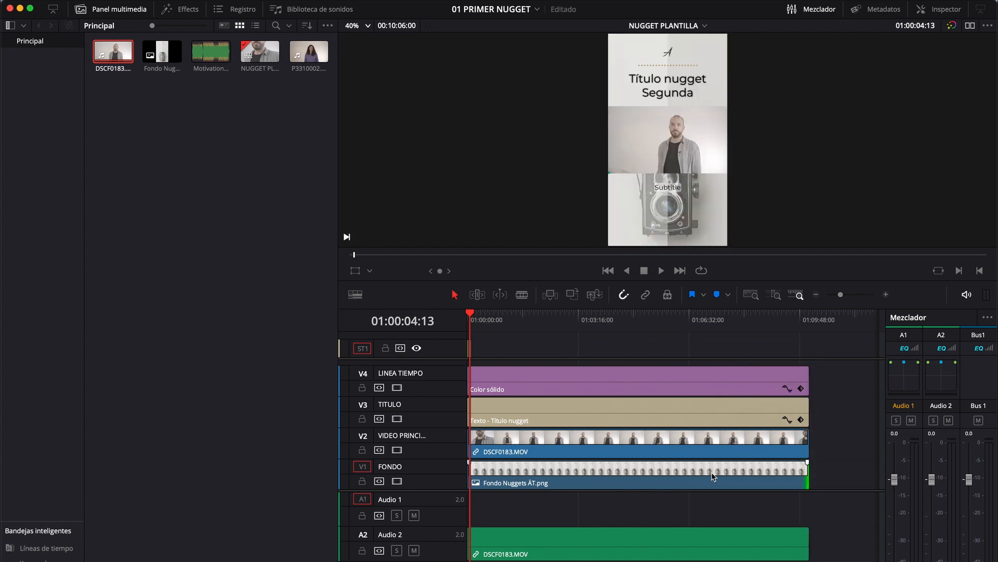
# Scrub through the timeline to examine how the progress line advances over the length of the video
pyautogui.moveTo(590, 319); pyautogui.dragTo(631, 328)
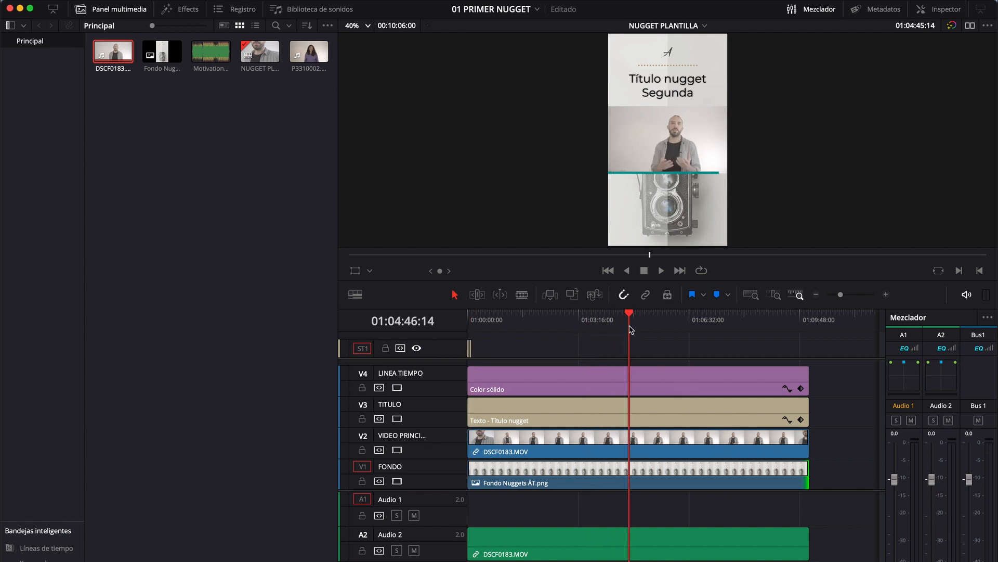
pyautogui.click(591, 387)
pyautogui.click(585, 424)
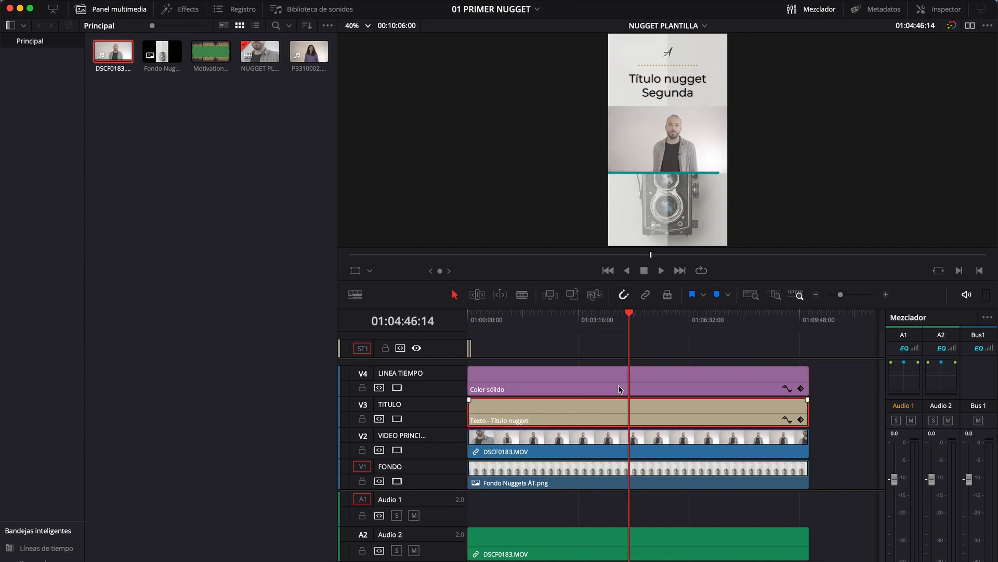
pyautogui.click(586, 323)
pyautogui.moveTo(597, 327); pyautogui.dragTo(611, 326)
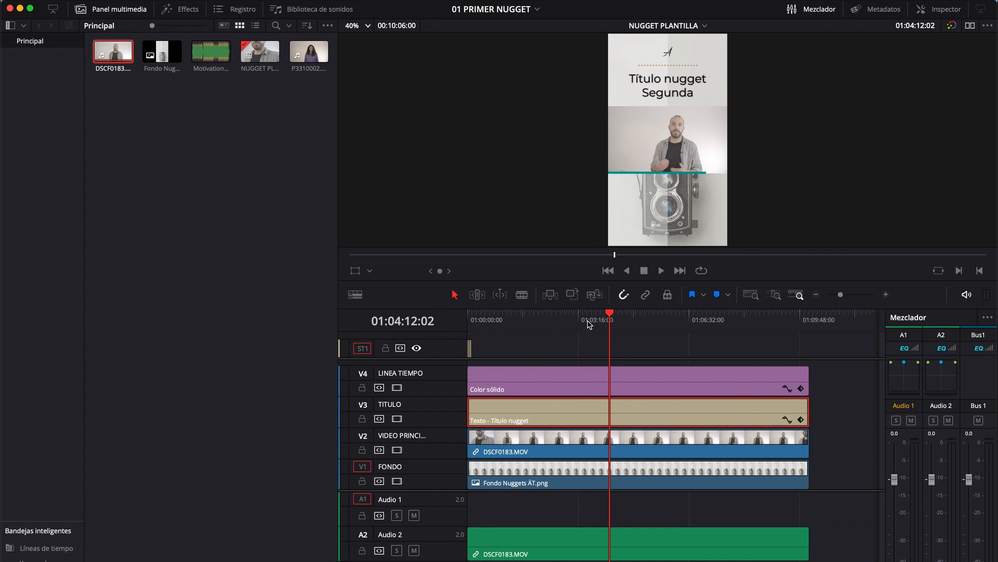
pyautogui.moveTo(591, 324); pyautogui.dragTo(724, 322)
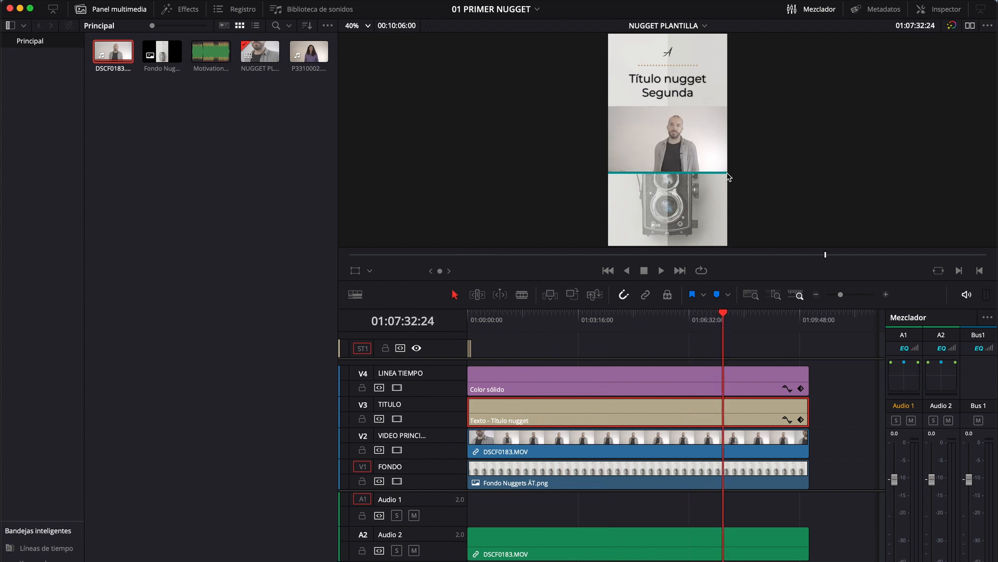
pyautogui.moveTo(724, 313); pyautogui.dragTo(755, 312)
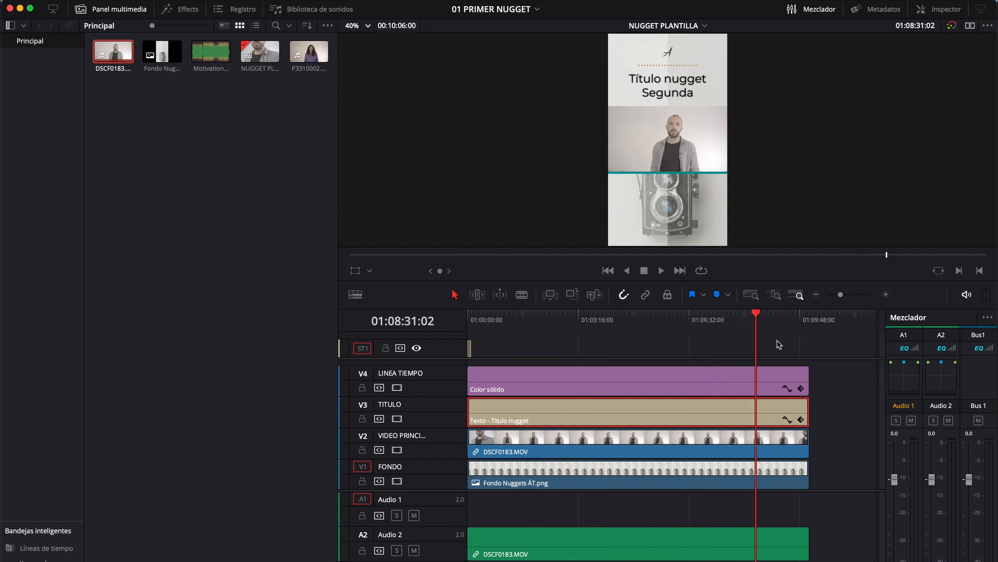
# Move the last Transformación keyframe of the Color sólido clip to the end of the clip and check the final frames
pyautogui.click(801, 389)
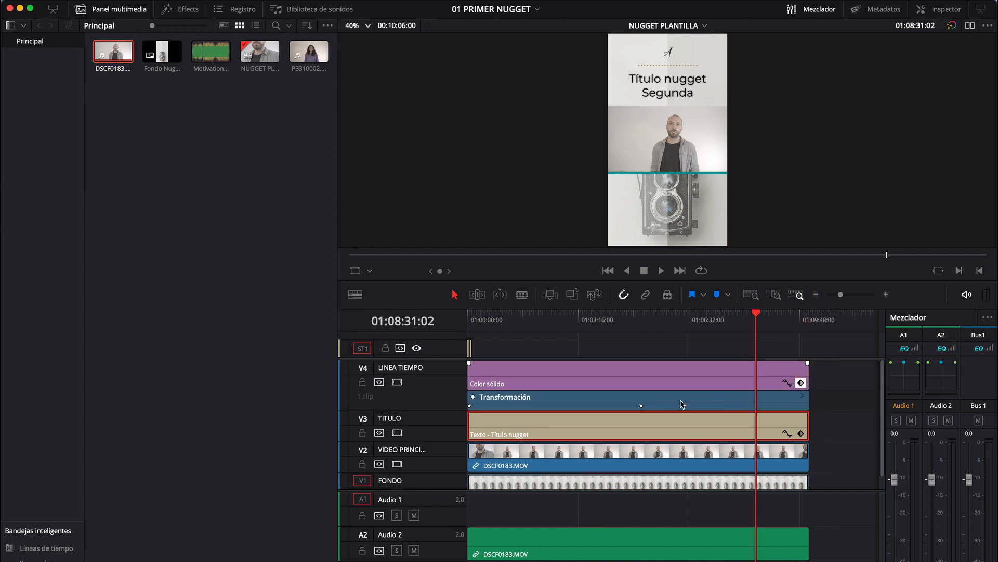
pyautogui.click(643, 407)
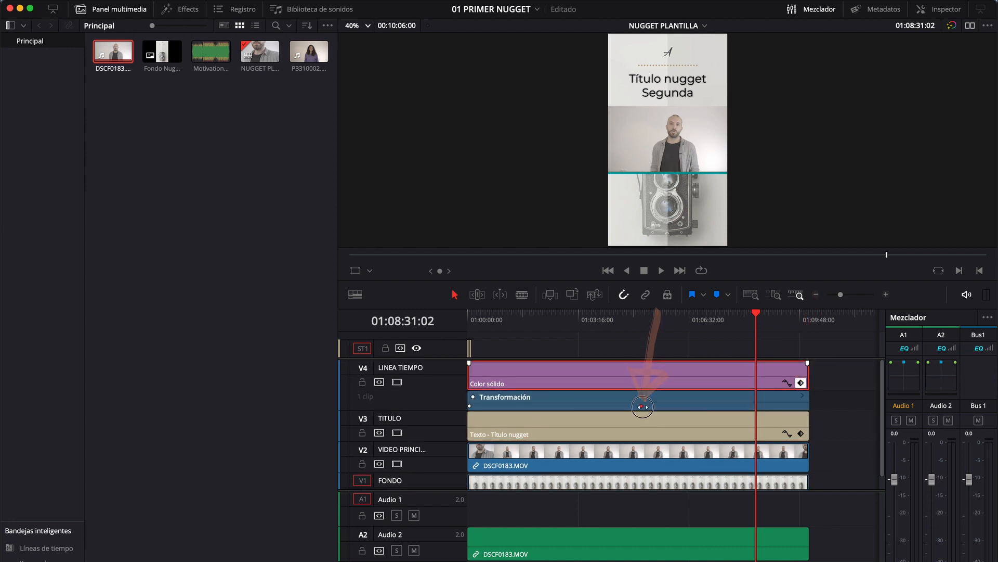
pyautogui.moveTo(642, 407); pyautogui.dragTo(832, 411)
pyautogui.moveTo(756, 312); pyautogui.dragTo(810, 322)
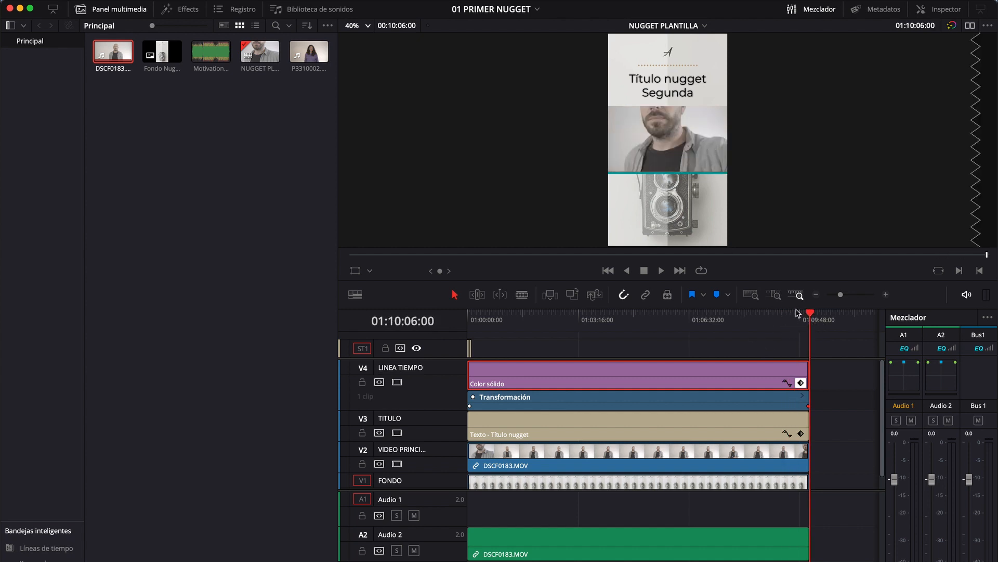
# Trim the end of the DSCF0183.MOV video on track V2 to 01:09:41:24 and its start to 01:00:07:13
pyautogui.click(796, 315)
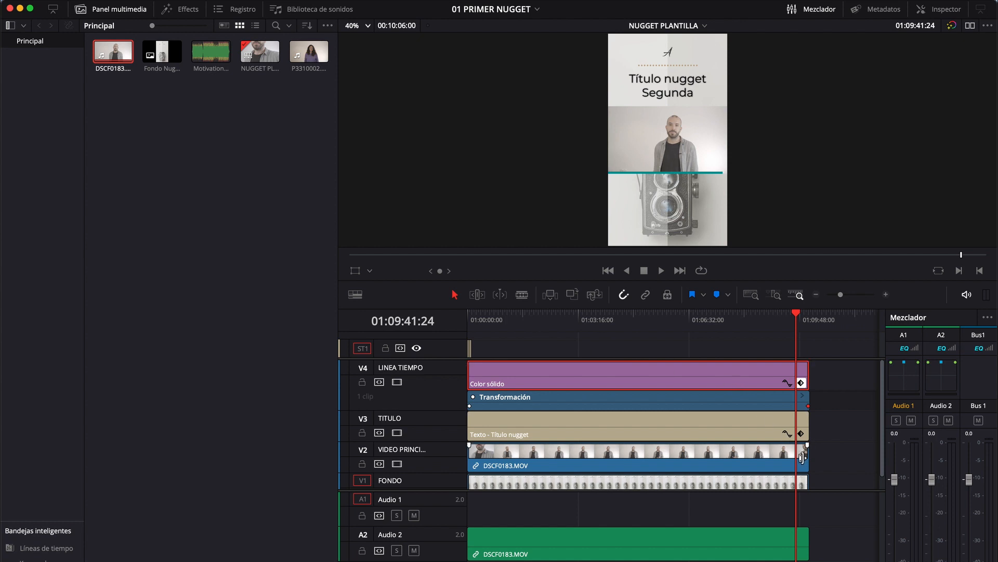
pyautogui.moveTo(802, 457); pyautogui.dragTo(789, 458)
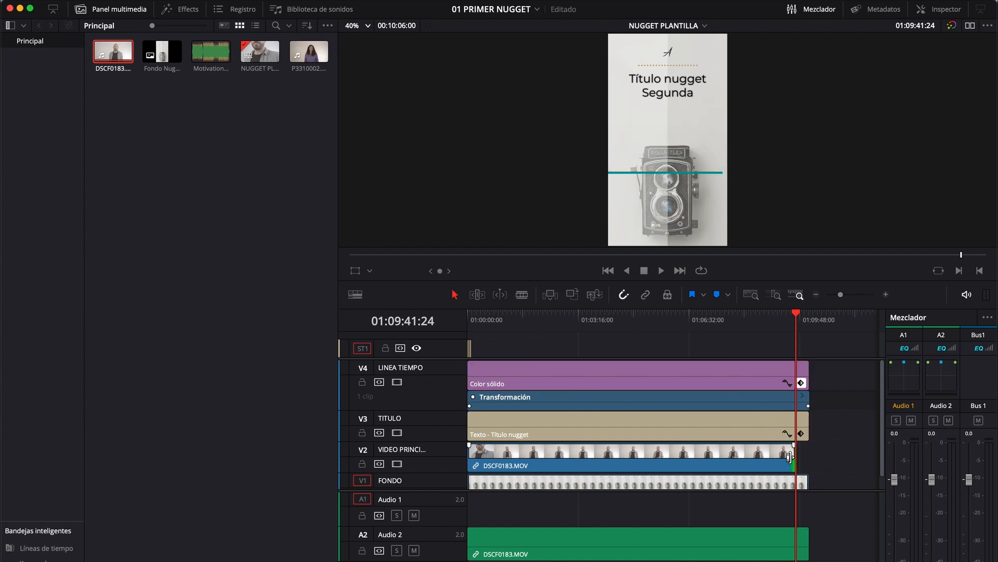
pyautogui.moveTo(470, 318); pyautogui.dragTo(472, 318)
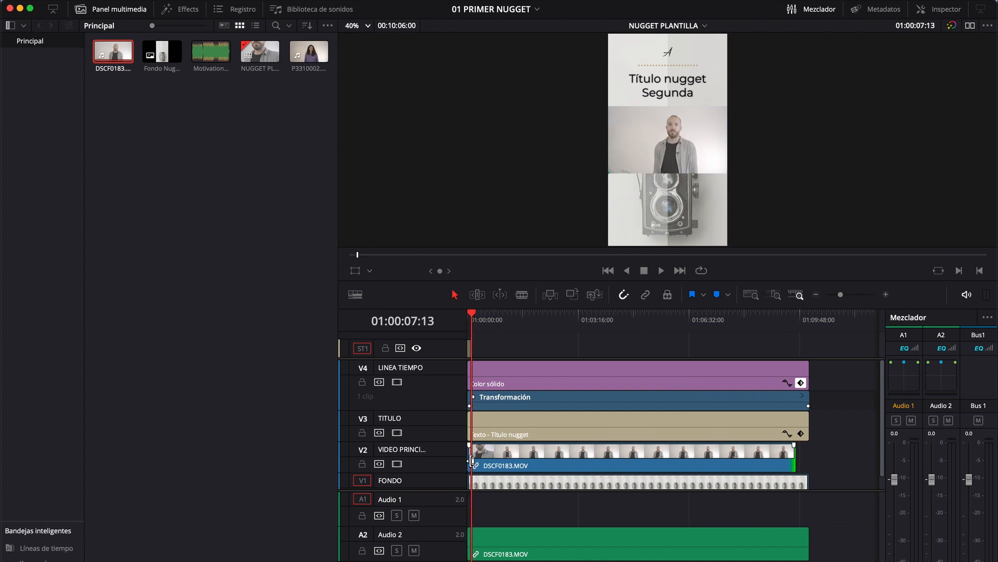
pyautogui.moveTo(472, 460); pyautogui.dragTo(474, 460)
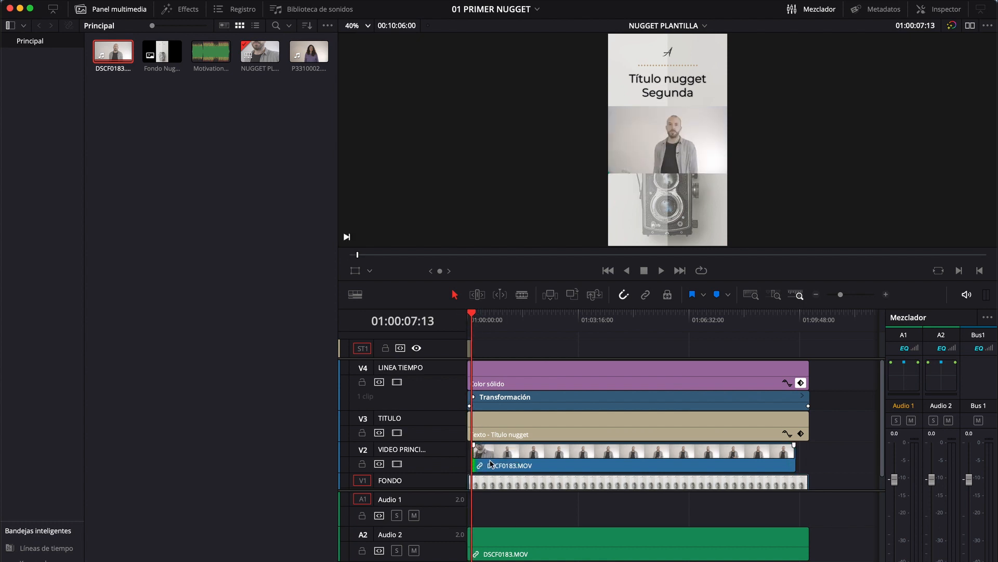
# Move the trimmed DSCF0183.MOV clip together with its audio to the start of the timeline
pyautogui.click(565, 461)
pyautogui.scroll(3, 567, 461)
pyautogui.click(586, 546)
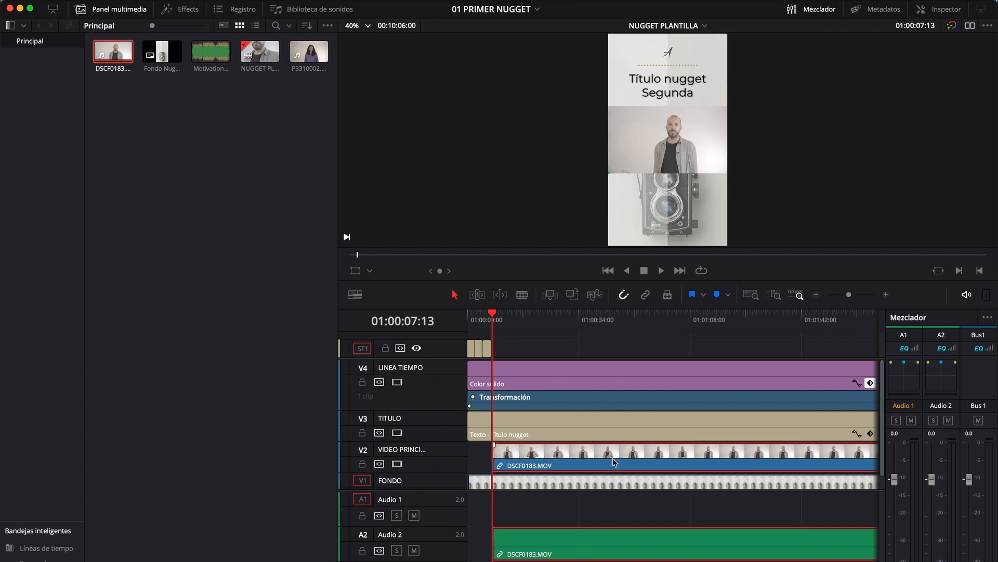
pyautogui.moveTo(610, 462); pyautogui.dragTo(584, 461)
pyautogui.hotkey('shift', 'z')
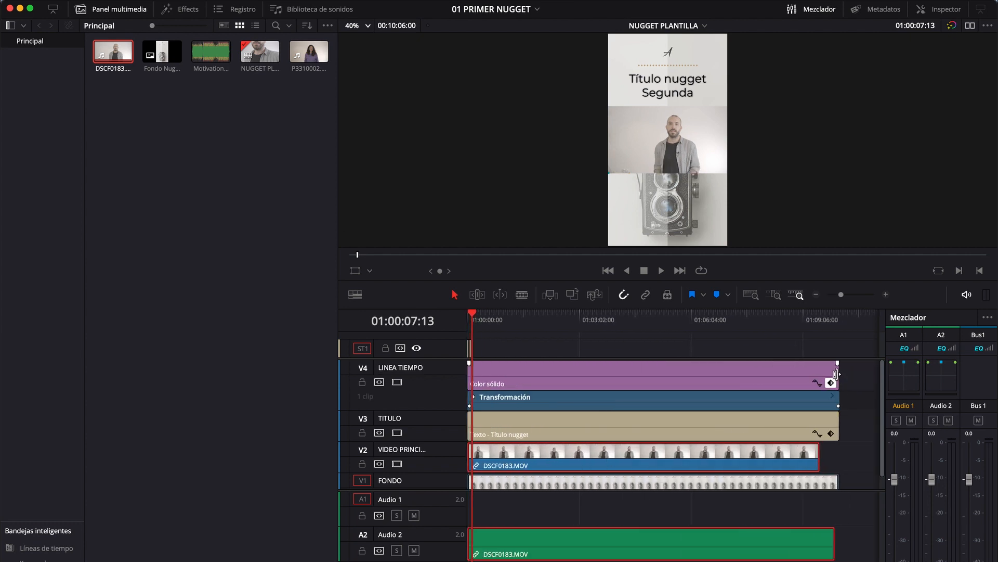
# Move the progress line's last keyframe to the end of the V2 video and shorten the line, title and background clips to match
pyautogui.moveTo(839, 404); pyautogui.dragTo(822, 406)
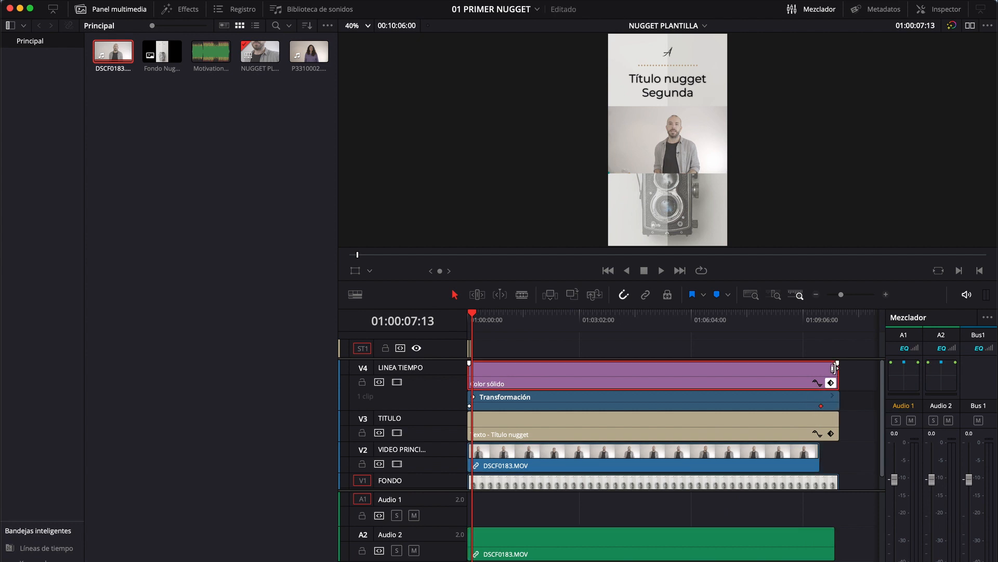
pyautogui.click(836, 369)
pyautogui.moveTo(836, 368); pyautogui.dragTo(819, 369)
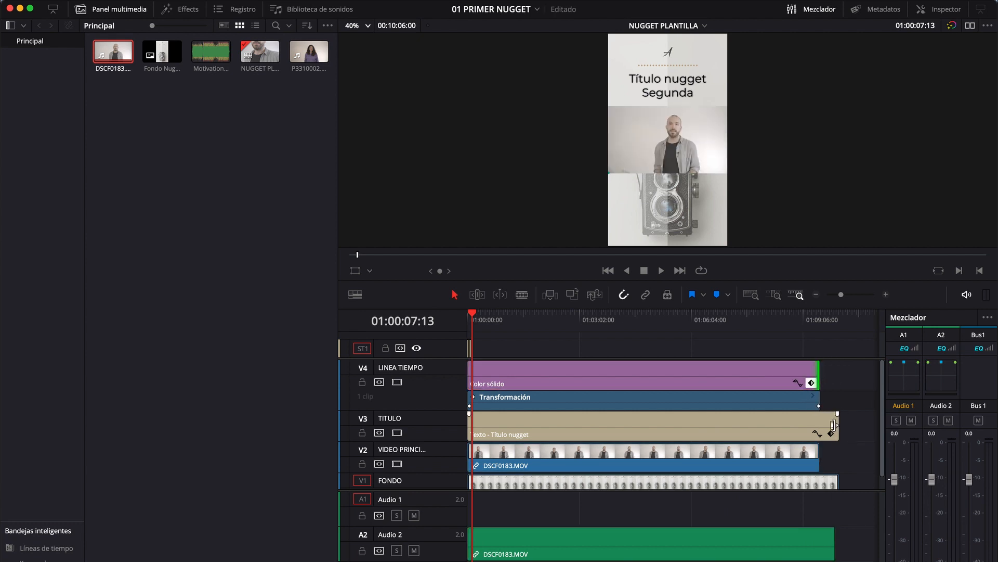
pyautogui.moveTo(833, 422); pyautogui.dragTo(820, 424)
pyautogui.scroll(-1, 823, 428)
pyautogui.moveTo(836, 474); pyautogui.dragTo(820, 474)
# Open the first subtitle's text at the start of the timeline for editing and select its first line
pyautogui.moveTo(472, 315); pyautogui.dragTo(466, 316)
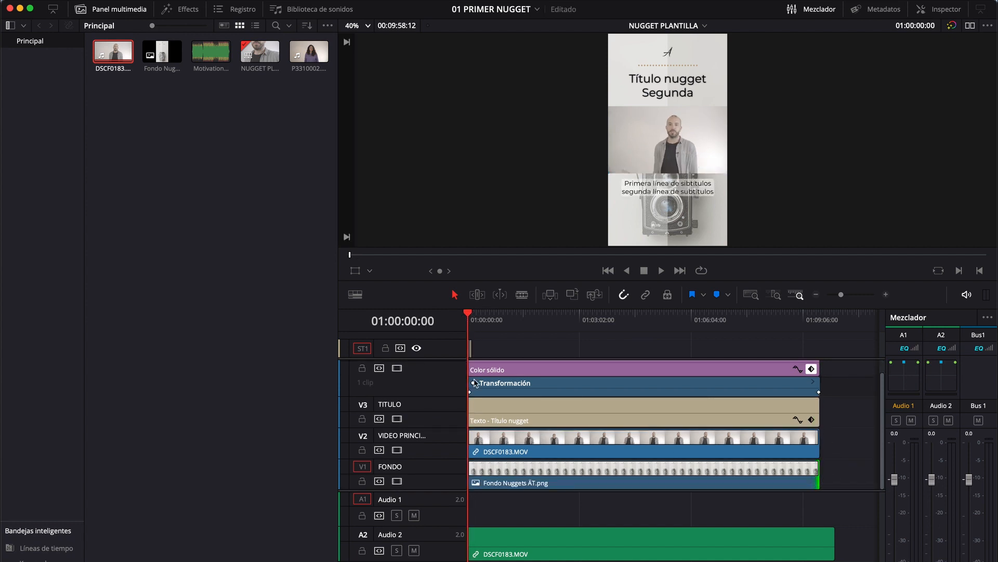
pyautogui.scroll(4, 473, 383)
pyautogui.scroll(2, 474, 383)
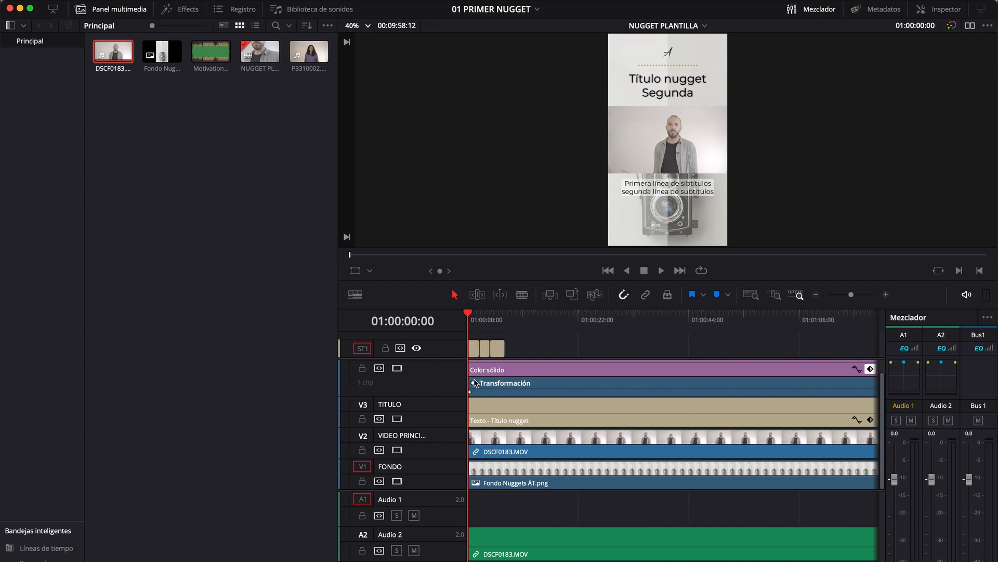
pyautogui.scroll(4, 474, 383)
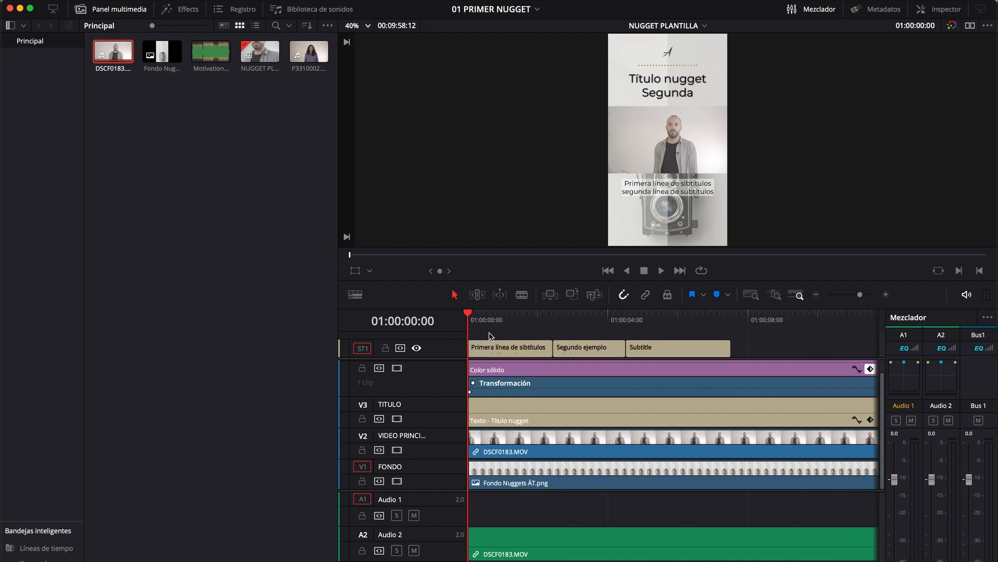
pyautogui.click(487, 347)
pyautogui.click(119, 9)
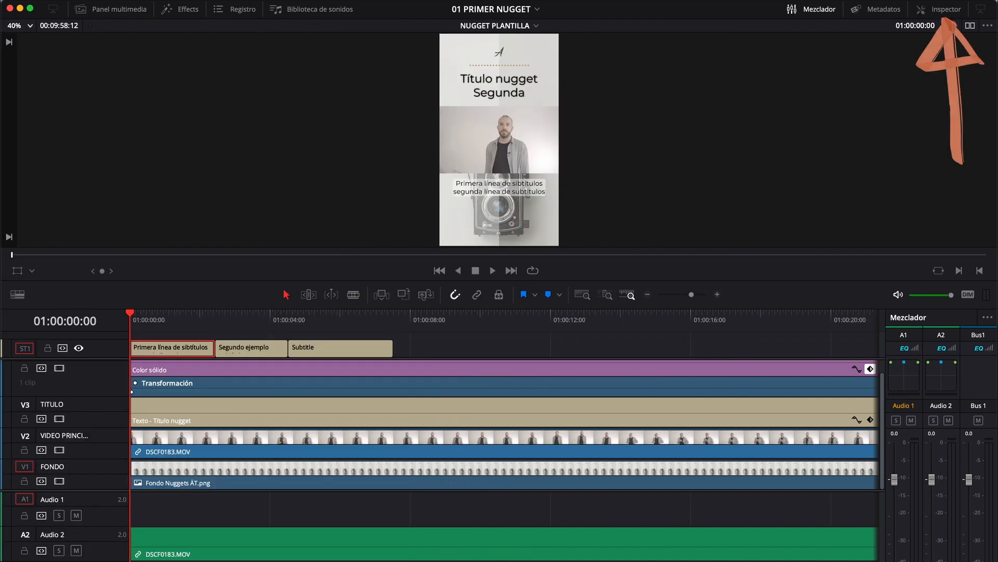
pyautogui.click(940, 9)
pyautogui.tripleClick(837, 134)
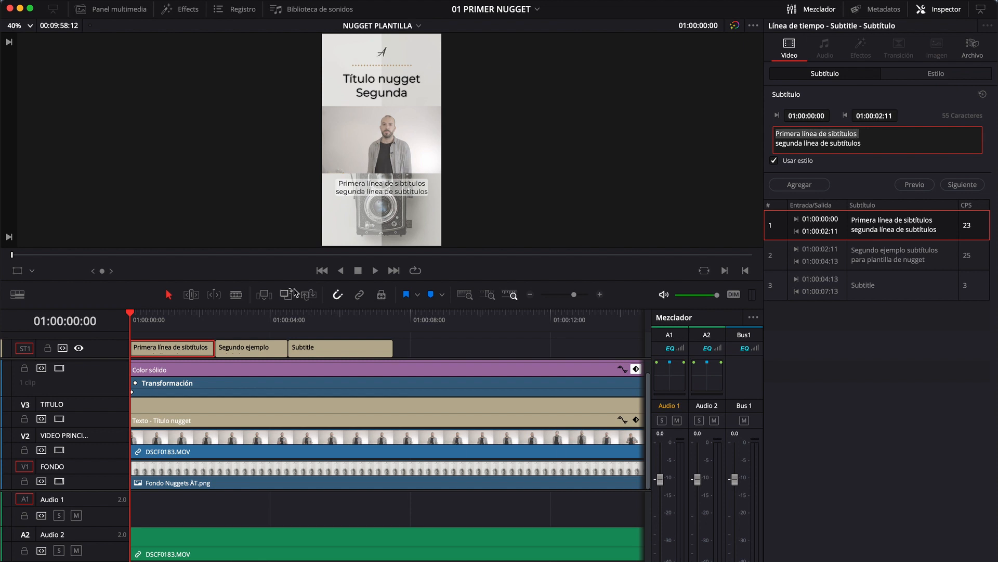
pyautogui.click(262, 448)
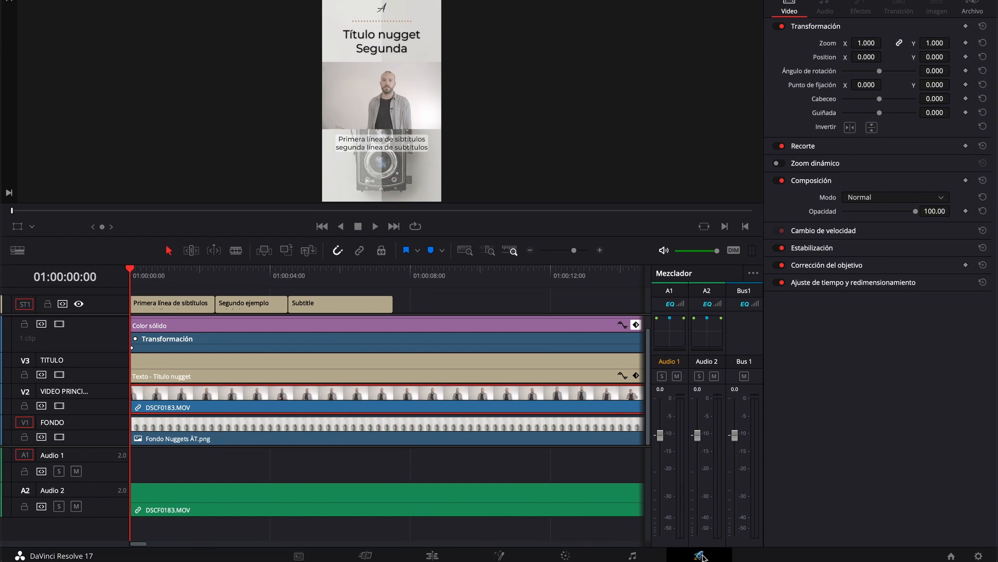
# Queue the whole timeline for rendering to the Desktop with subtitles exported as "Integrados en la imagen" and start the render
pyautogui.click(699, 554)
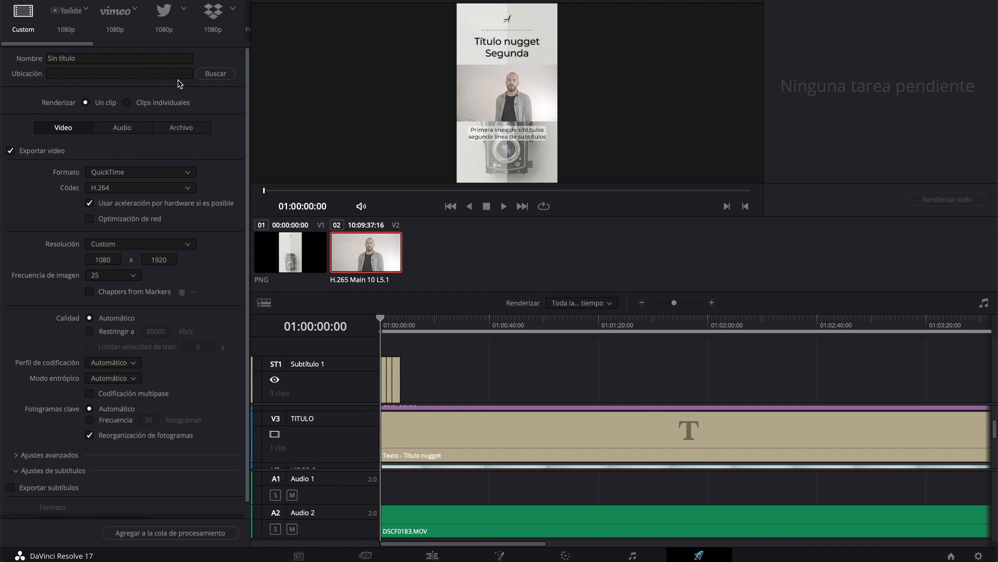
pyautogui.scroll(-1, 55, 386)
pyautogui.click(10, 472)
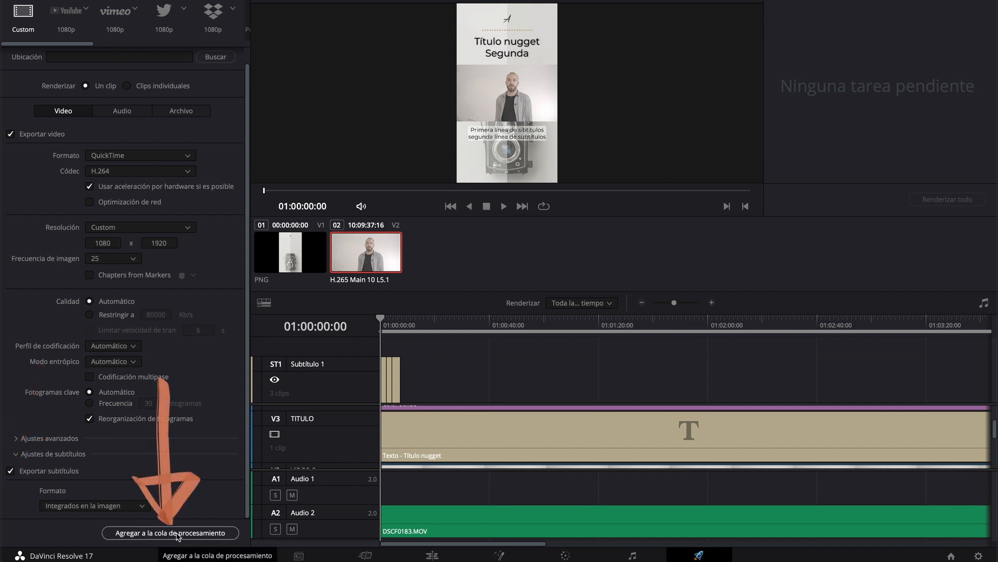
pyautogui.click(170, 532)
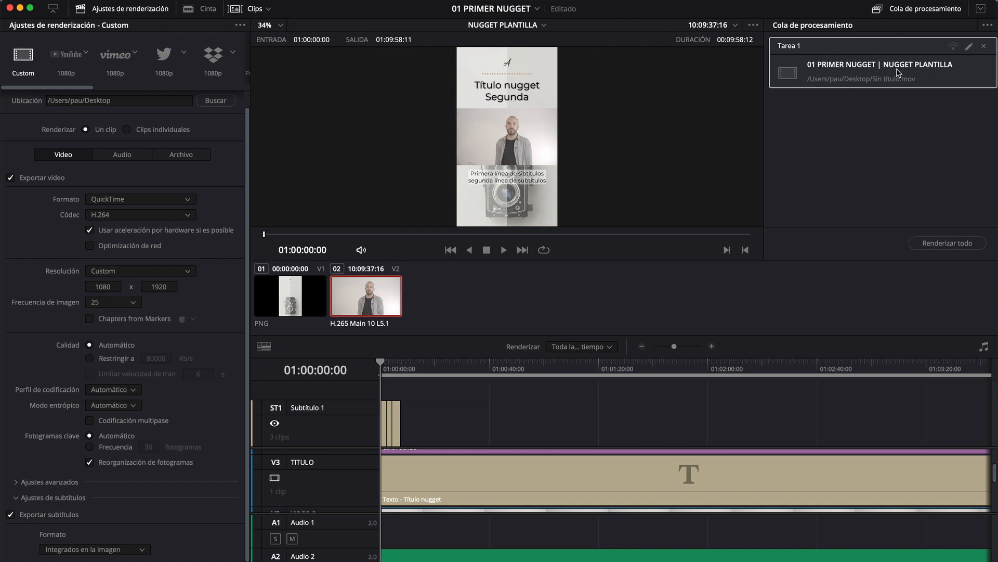
pyautogui.click(948, 243)
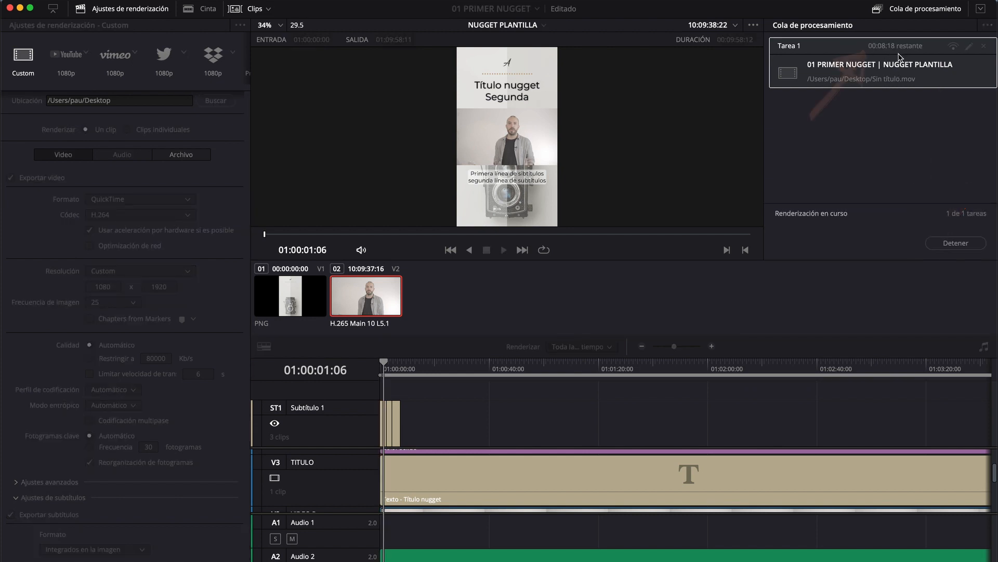